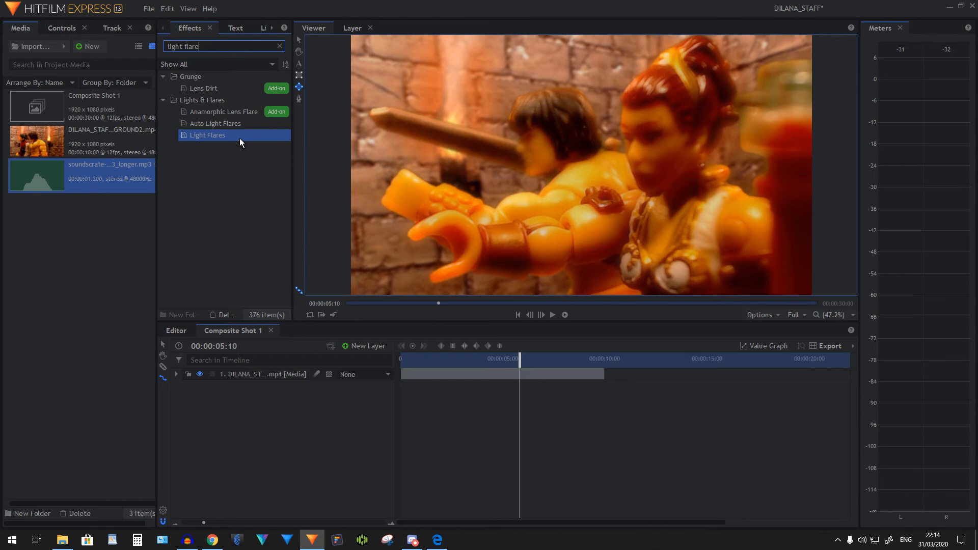
Apply the Light Flares effect to the video layer in Composite Shot 1 and expand its settings
drag(239, 137, 259, 200)
drag(268, 375, 268, 375)
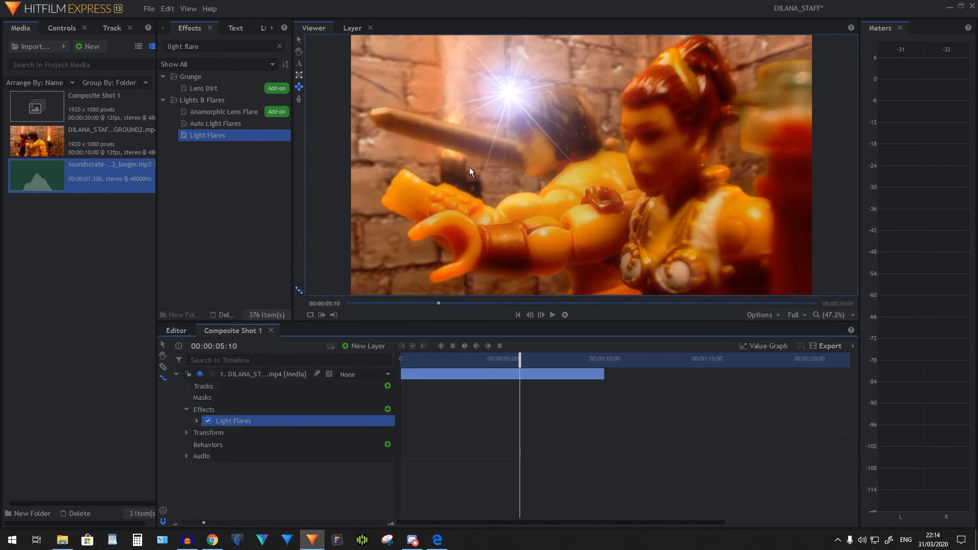
click(197, 420)
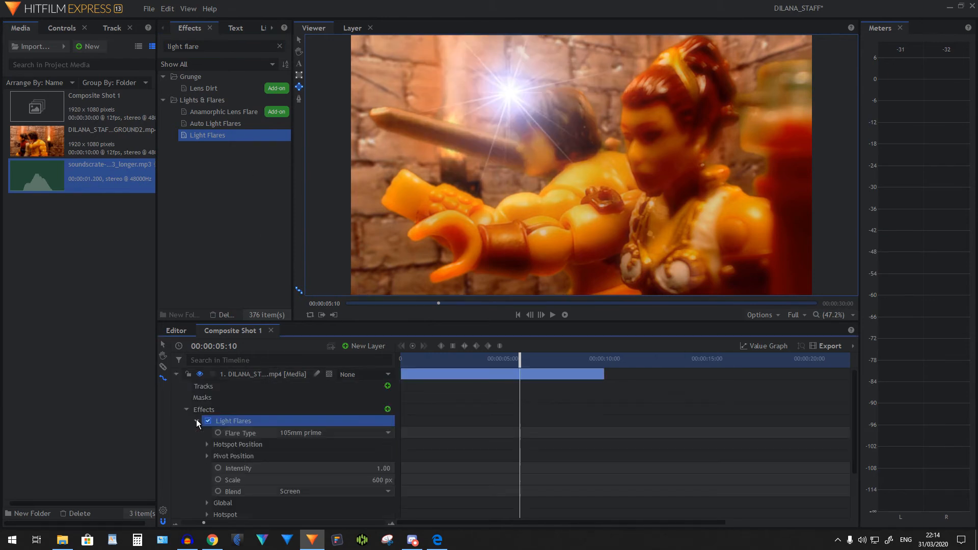
Try several flare types on the Light Flares effect, including Chromatic arc and Flashlight white
click(334, 432)
scroll(337, 425, down, 1)
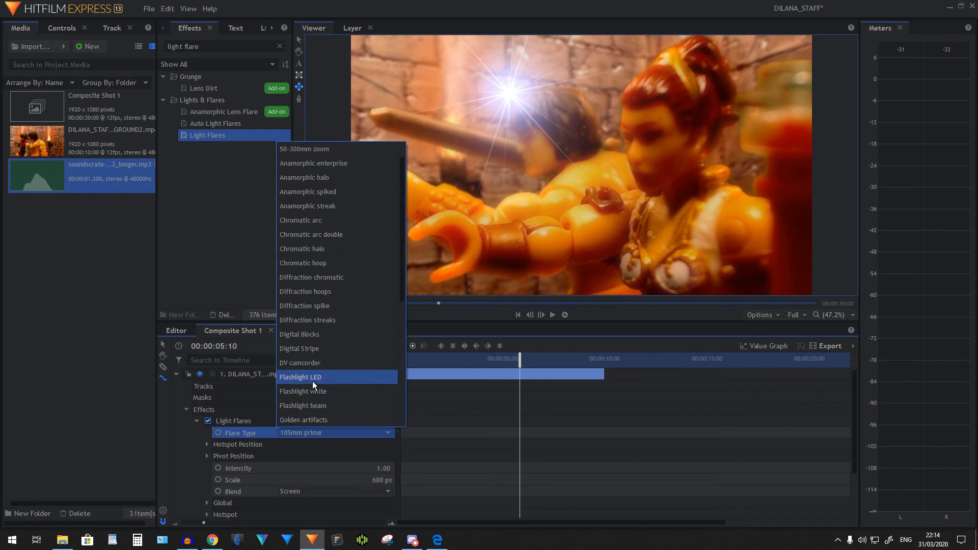
click(323, 291)
click(328, 430)
click(320, 210)
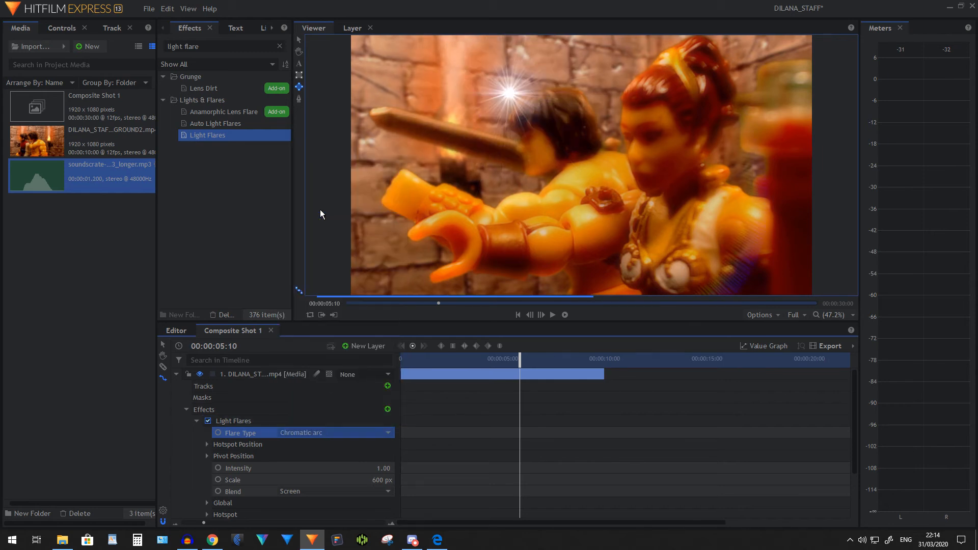
click(332, 432)
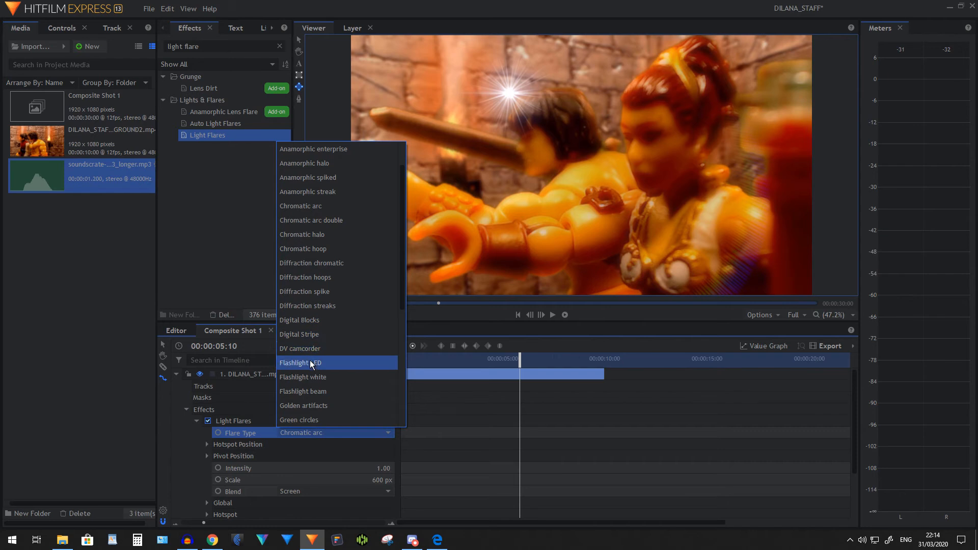
click(310, 376)
Set the Light Flares effect's flare type to Spotlight hard
click(326, 433)
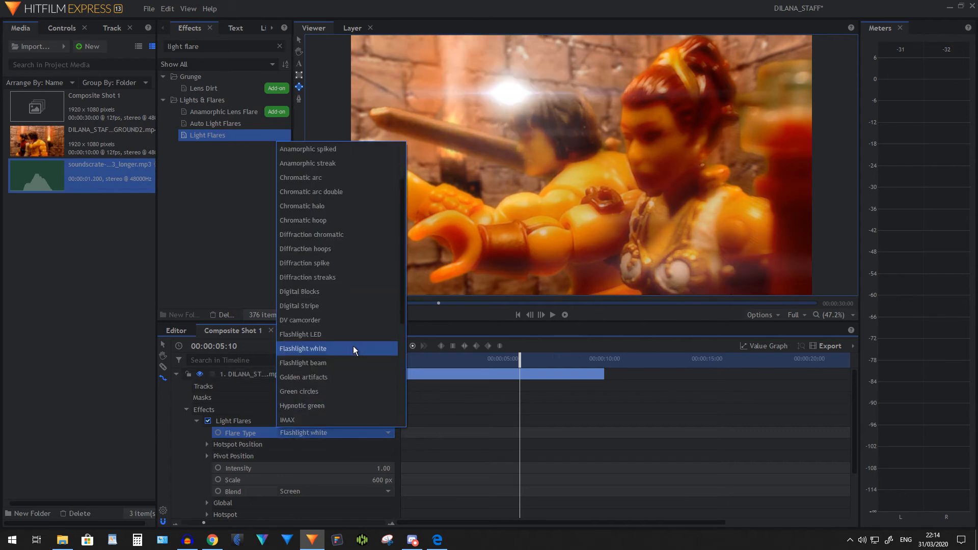
scroll(348, 336, down, 4)
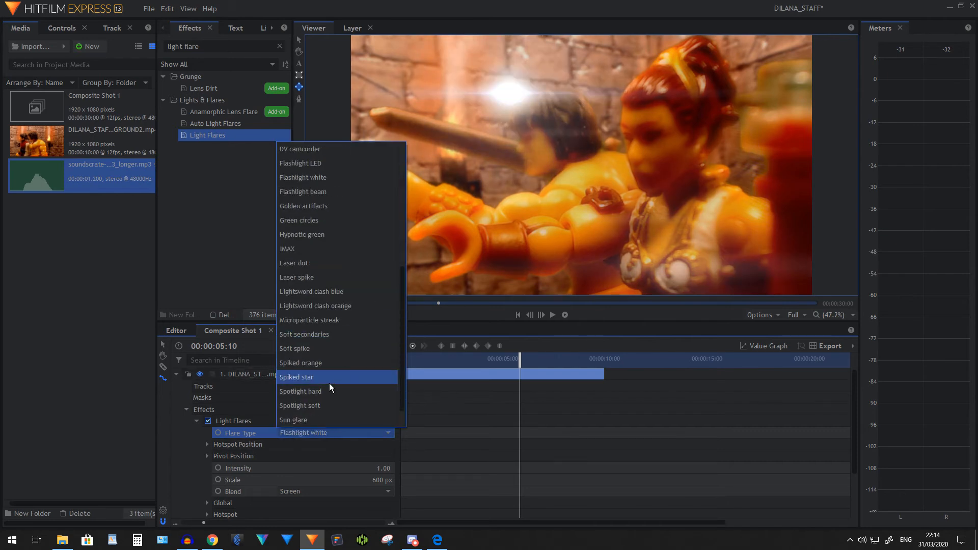
click(319, 390)
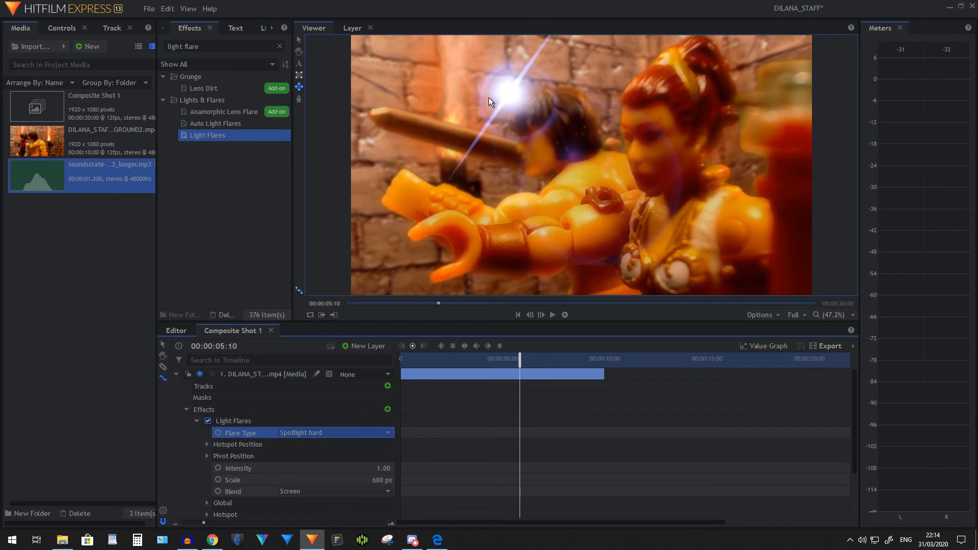
Set the X value of the flare's hotspot center to 877 and its scale to 1974 px
click(207, 444)
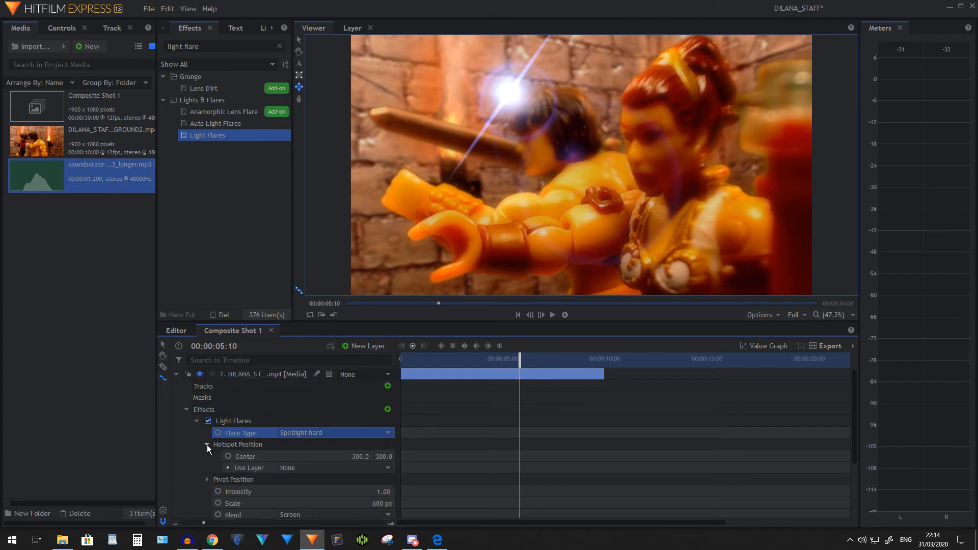
drag(359, 457, 423, 456)
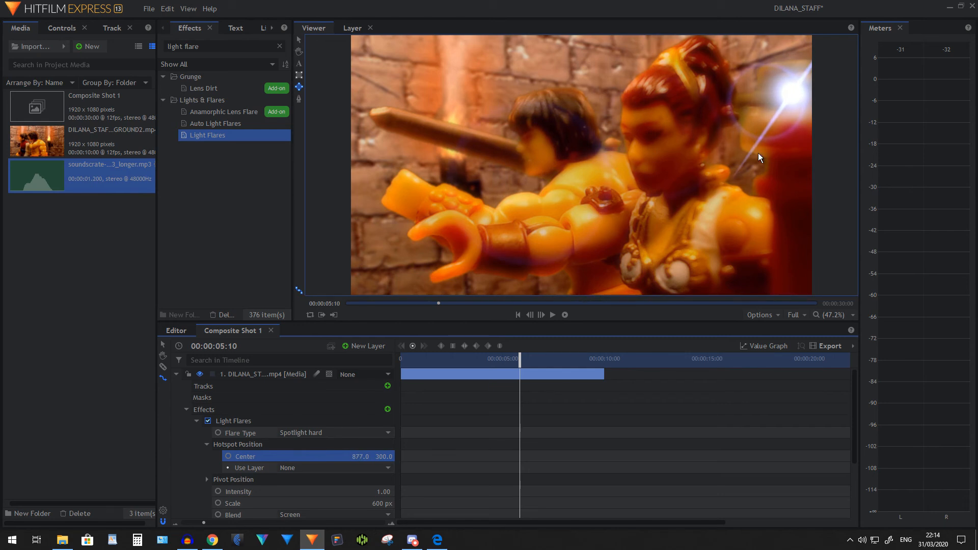
scroll(335, 432, down, 2)
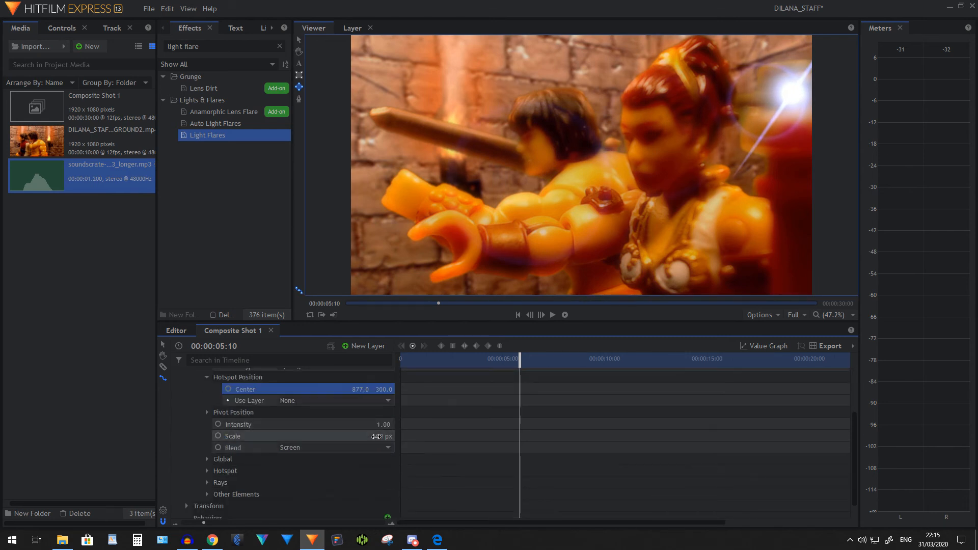
drag(382, 436, 973, 436)
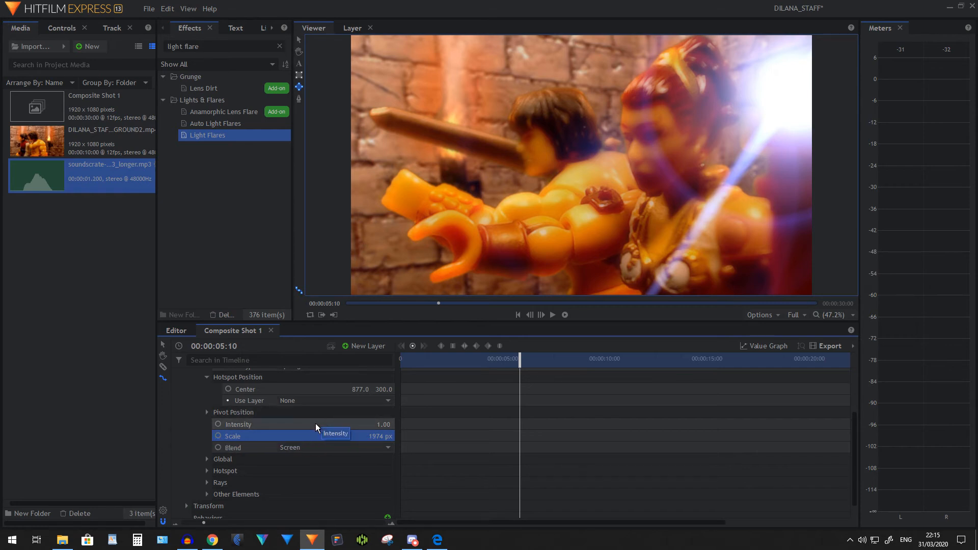
Add an Intensity keyframe to the light flare at 00:00:05:10 with a value of 0.00
click(262, 424)
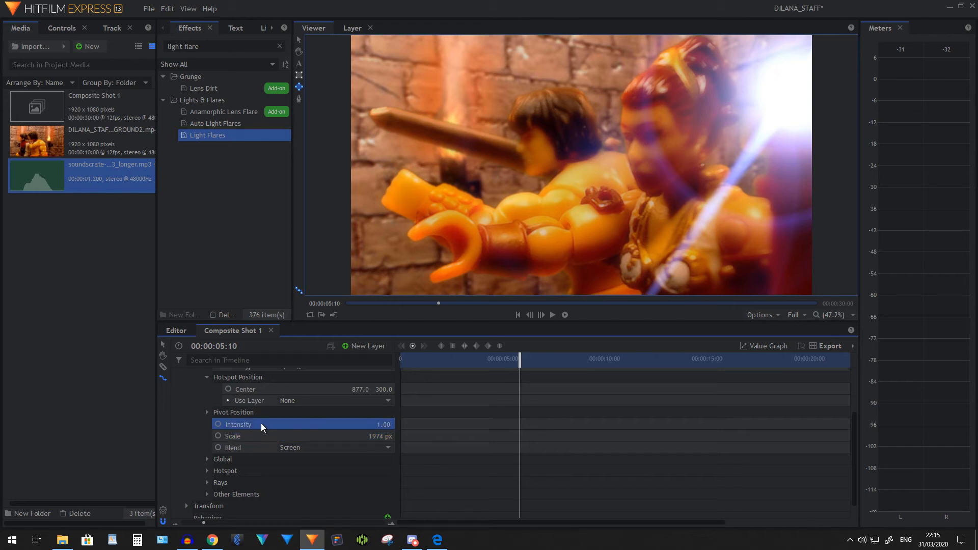
click(218, 424)
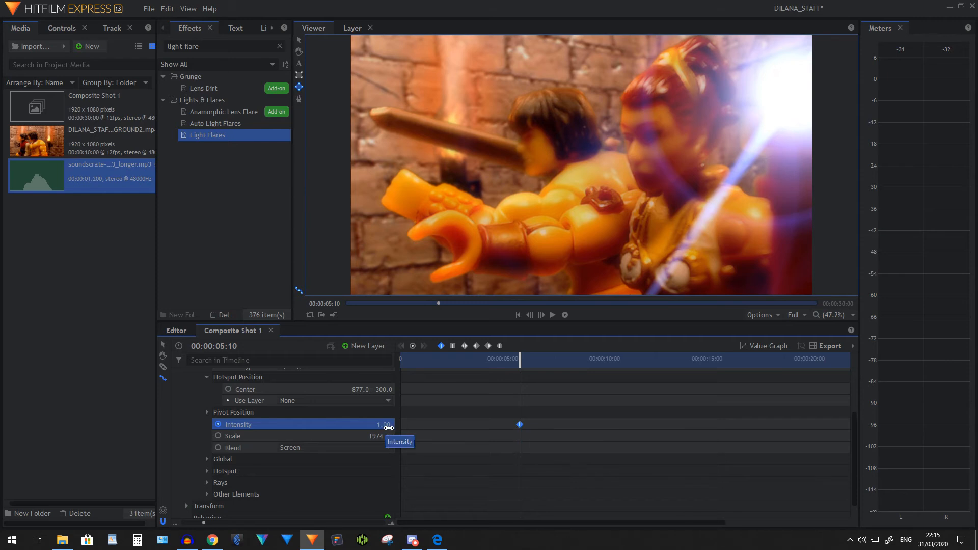
drag(386, 424, 334, 424)
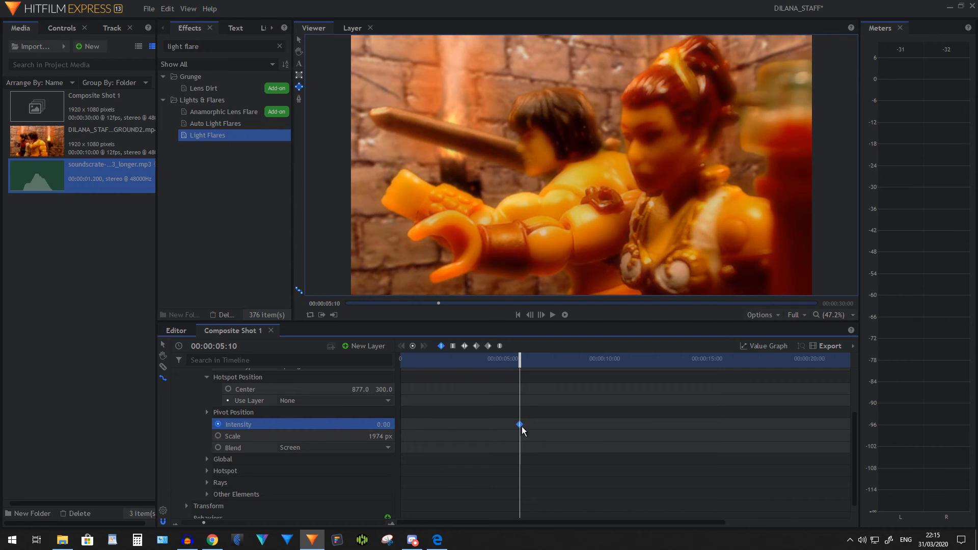
Add a second Intensity keyframe at 00:00:07:03 with a value of 1
click(555, 362)
drag(555, 362, 547, 360)
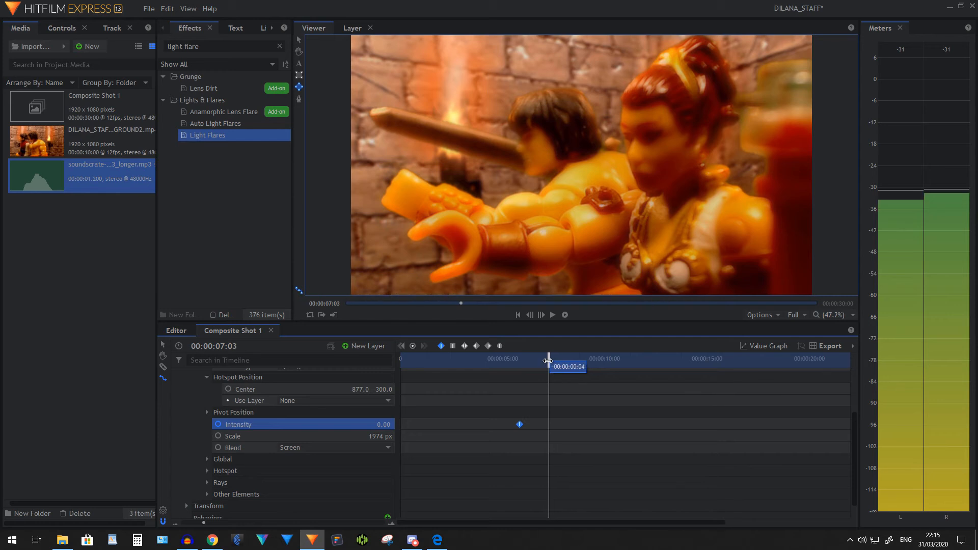
click(381, 426)
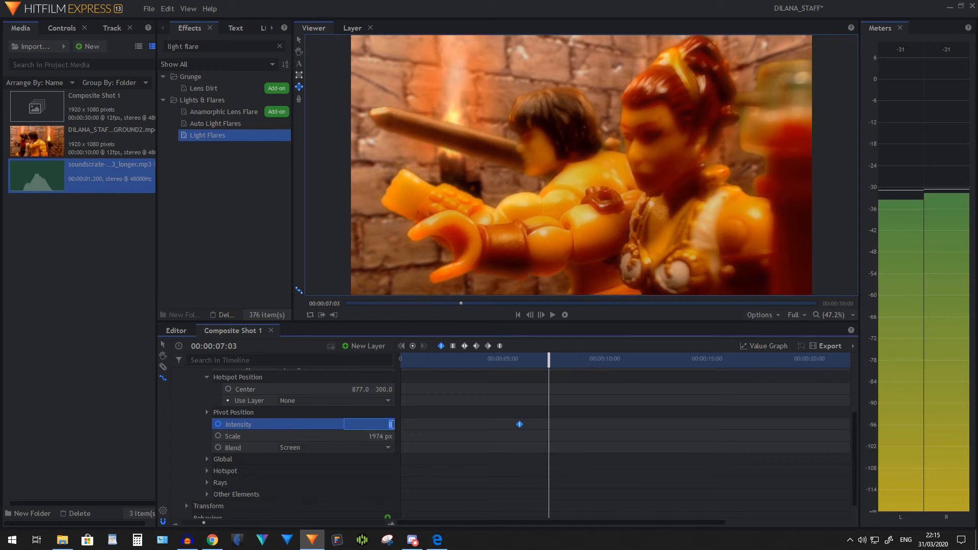
text(1)
key(Return)
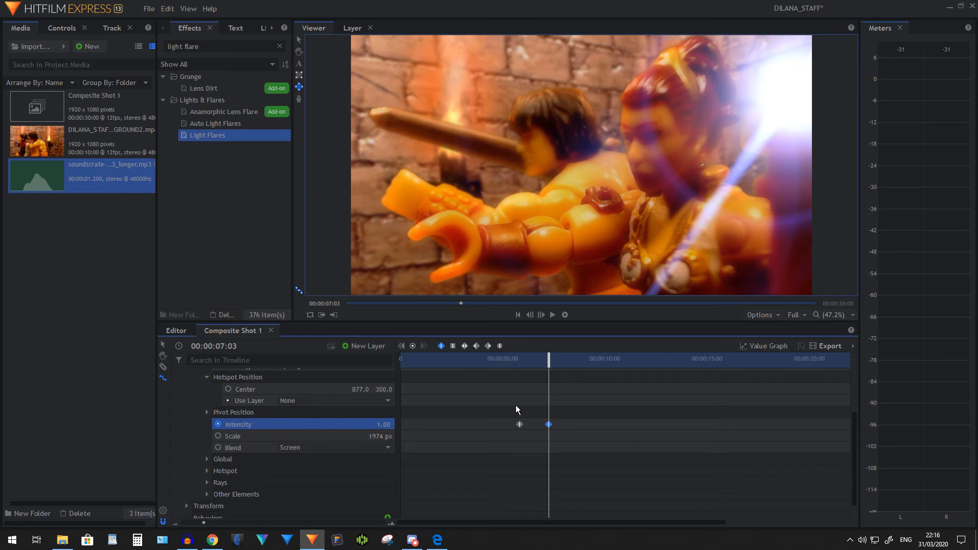
Play back the flare's intensity animation from 00:00:05:05 to examine the fade-in
click(512, 359)
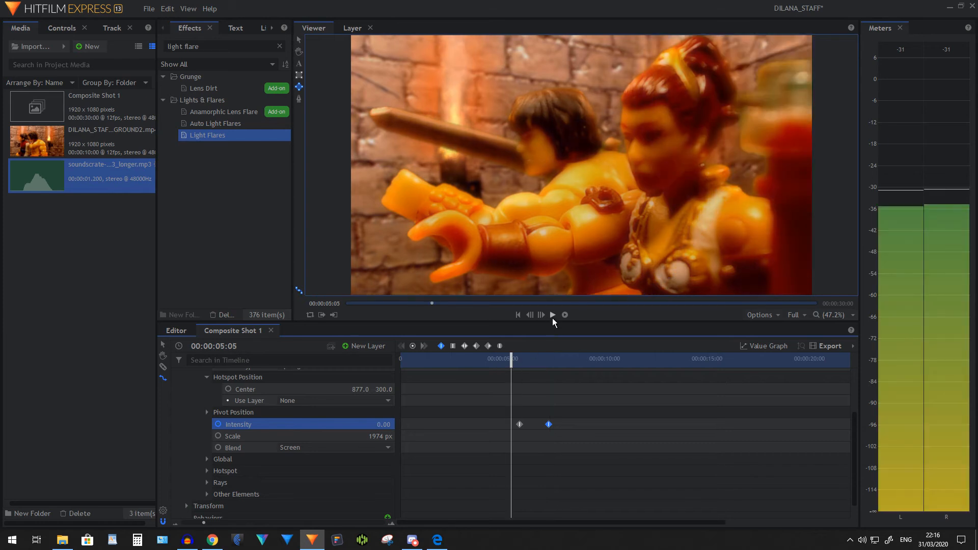
click(553, 314)
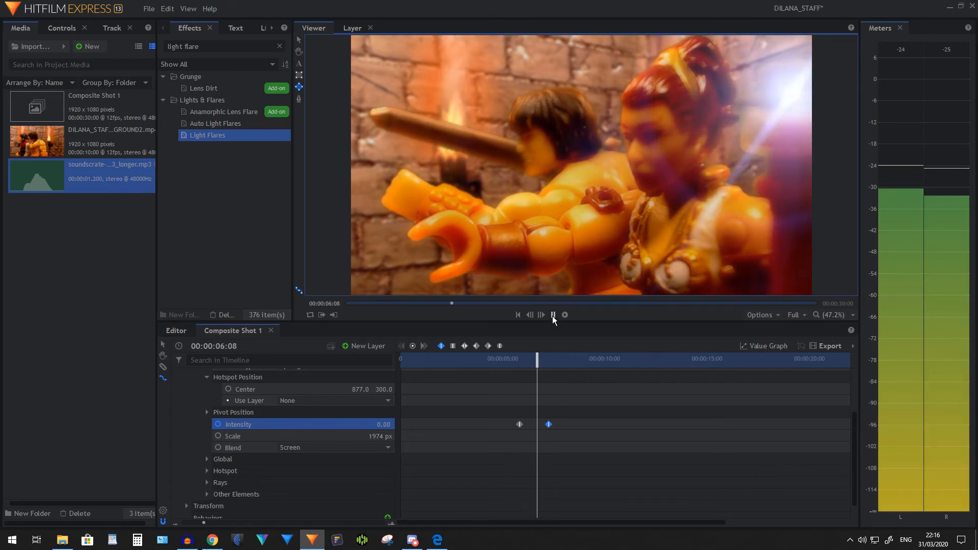
click(553, 314)
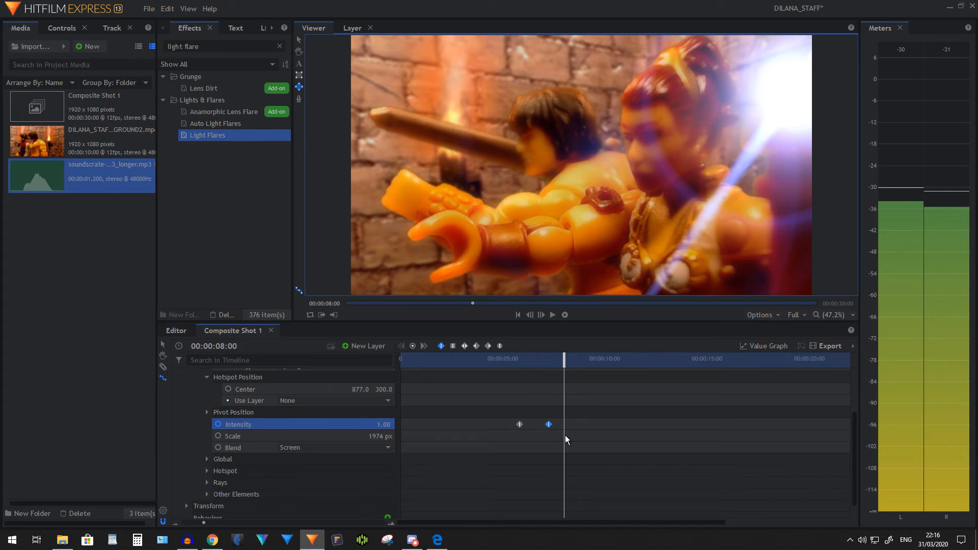
Select both Intensity keyframes and display their value graph, with the timeline enlarged around them
click(540, 414)
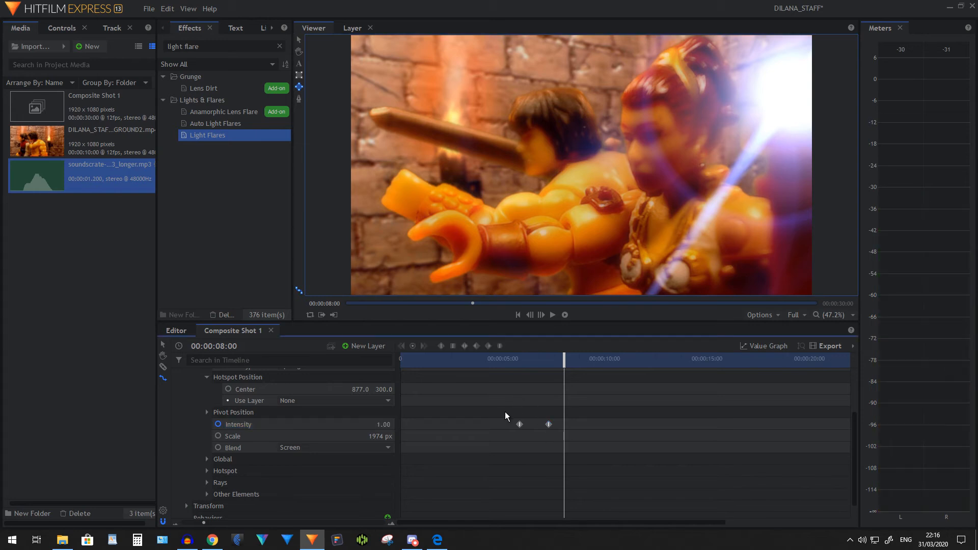
click(162, 345)
drag(506, 409, 582, 451)
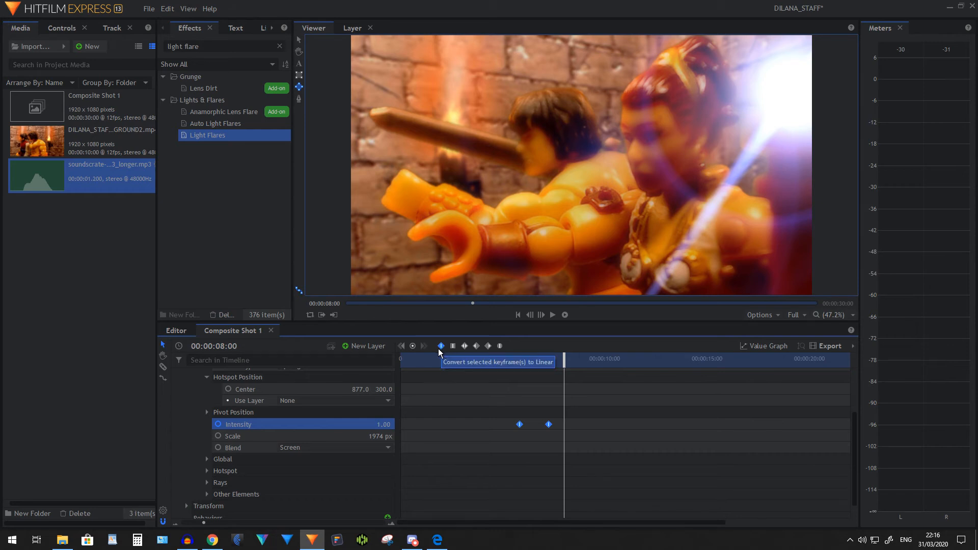
click(764, 347)
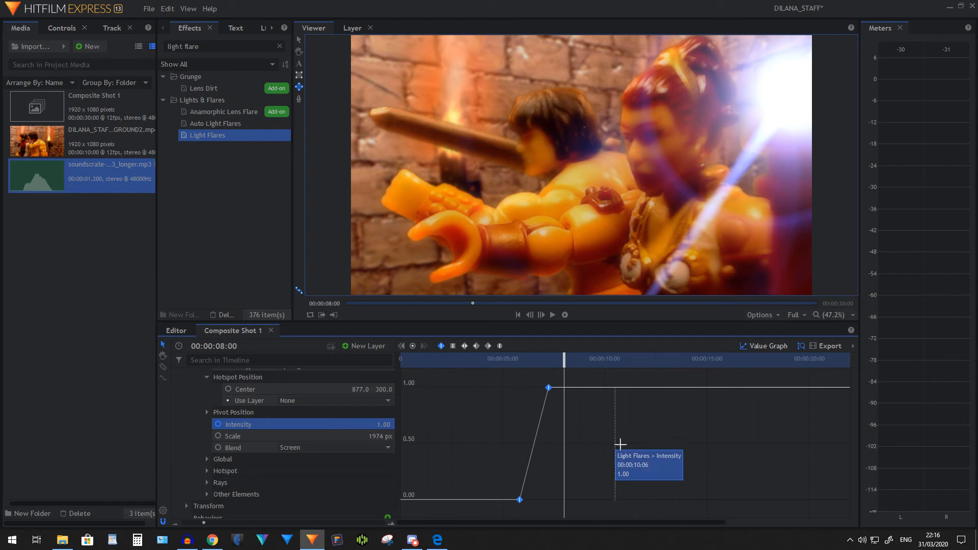
click(763, 346)
scroll(610, 446, up, 4)
scroll(610, 447, up, 2)
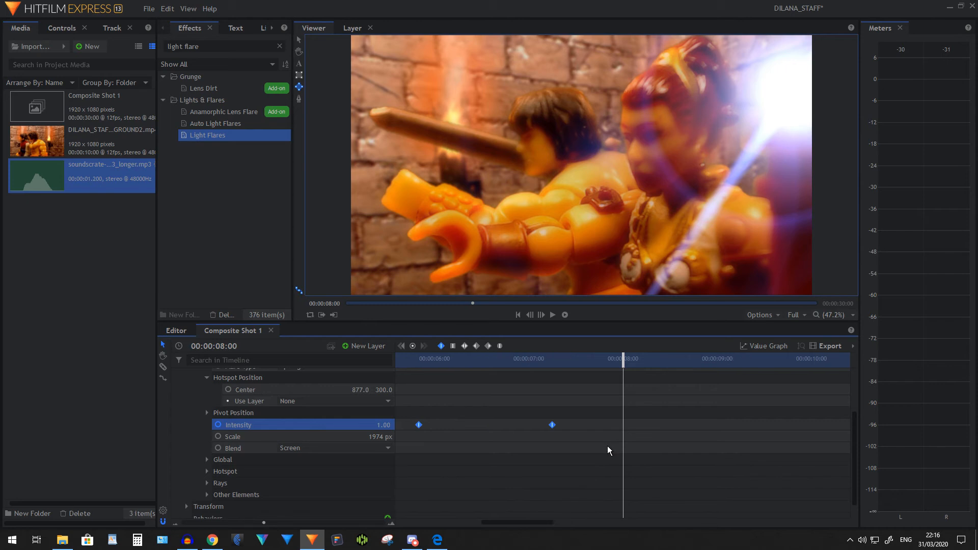
mouse_move(537, 521)
mouse_down()
mouse_move(512, 522)
mouse_move(526, 518)
mouse_up()
click(765, 347)
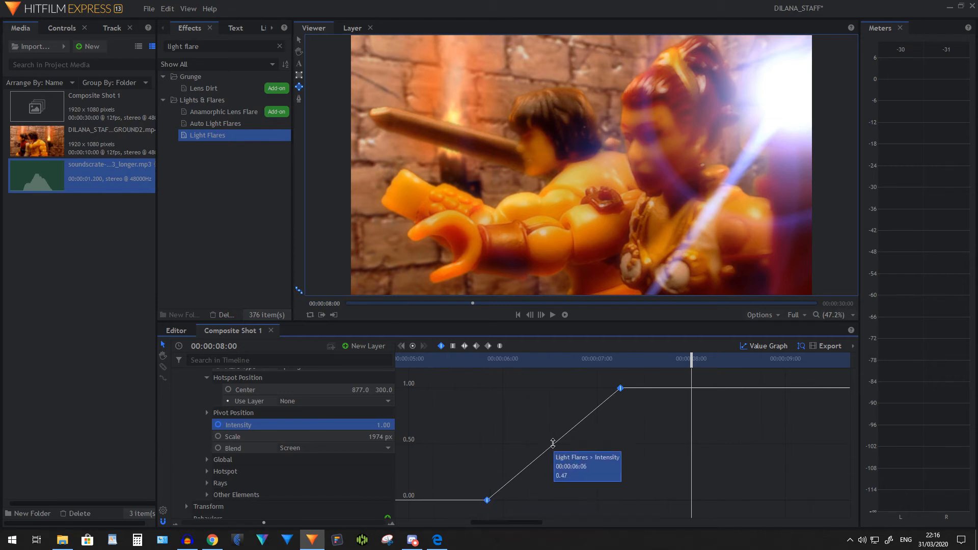
Convert both Intensity keyframes to Constant and preview the flare's animation from 00:00:05:08
click(487, 361)
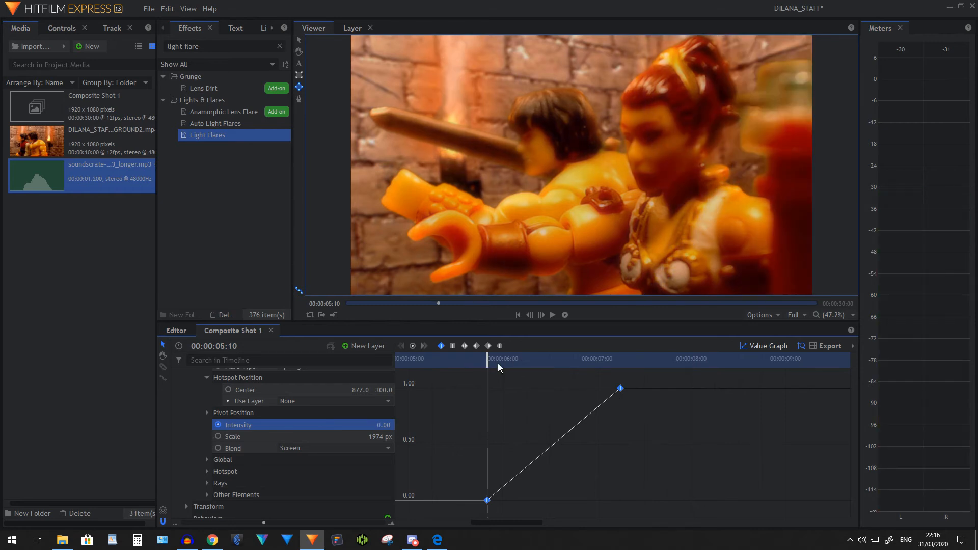
mouse_move(487, 362)
mouse_down()
mouse_move(620, 352)
mouse_move(471, 359)
mouse_up()
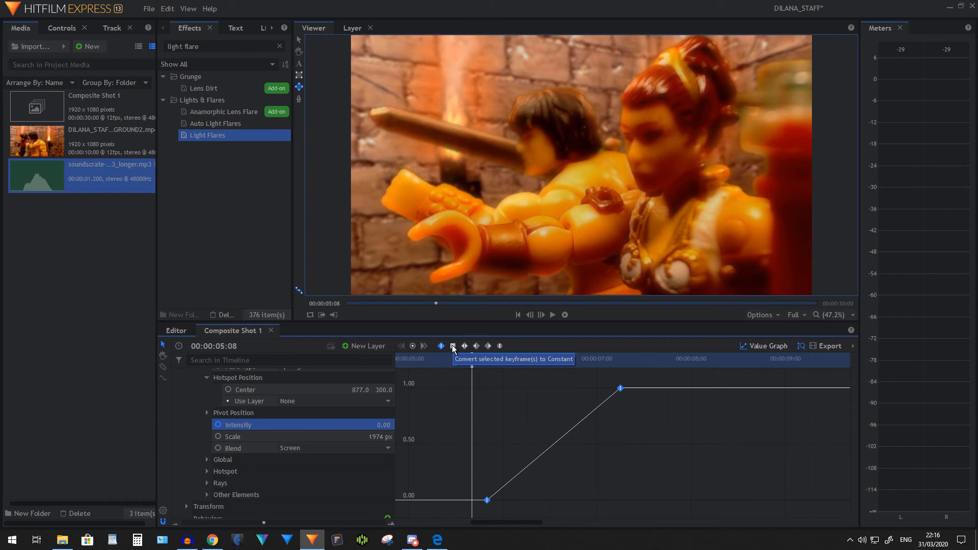
click(452, 348)
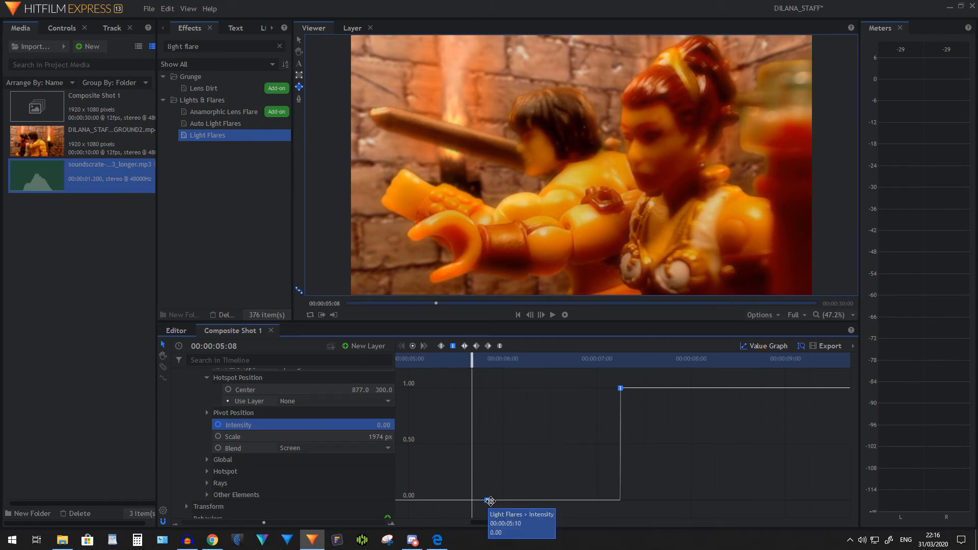
mouse_move(487, 501)
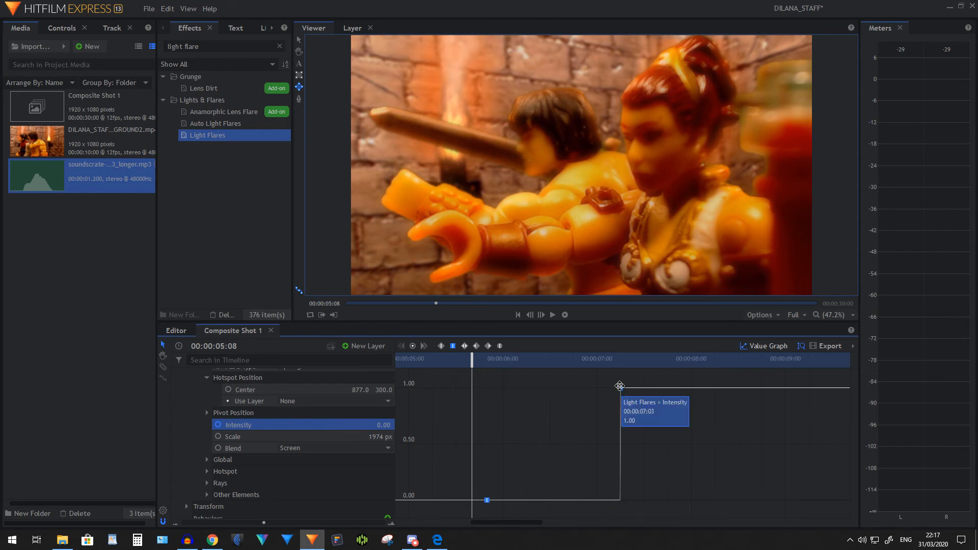
click(552, 314)
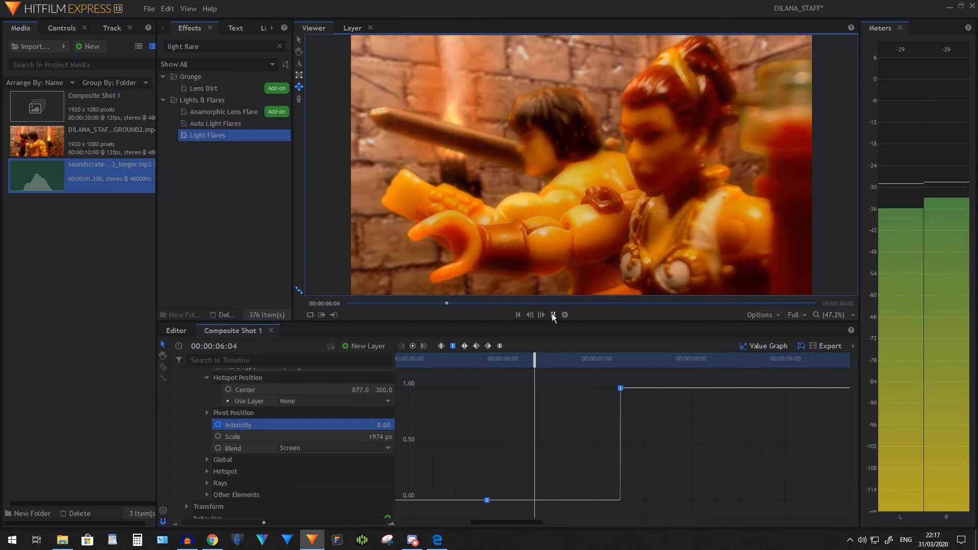
click(551, 314)
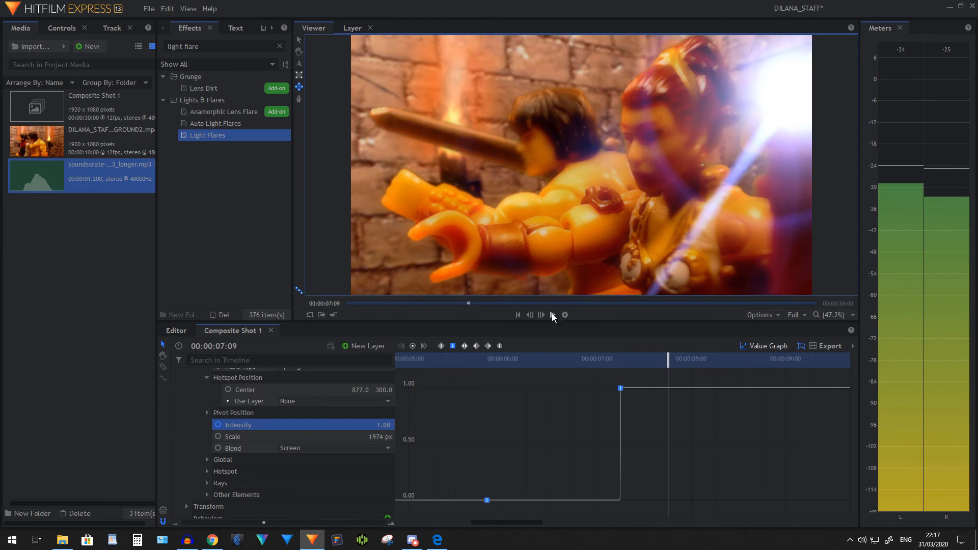
Try the smooth interpolation types on both Intensity keyframes, ending with a curve that eases out of the first and reaches the second without easing
click(465, 345)
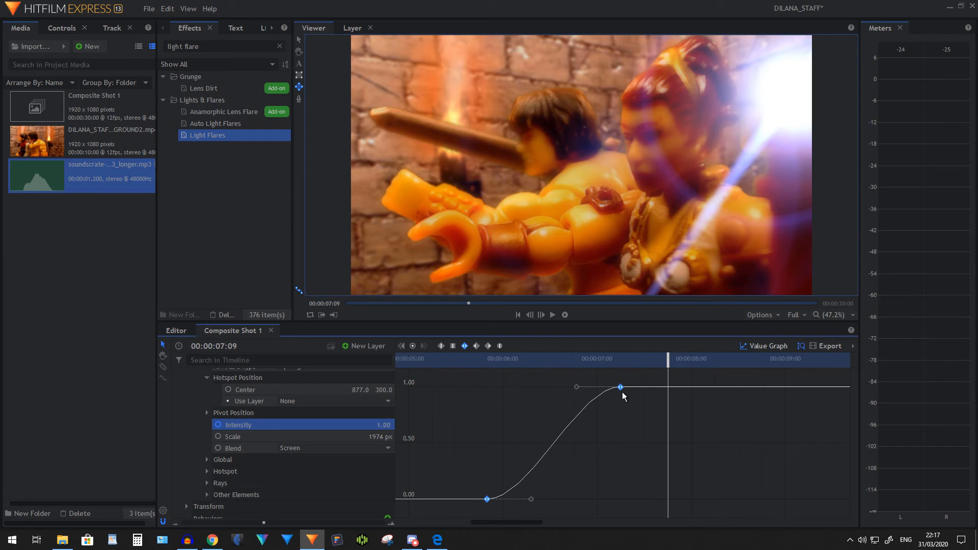
click(476, 347)
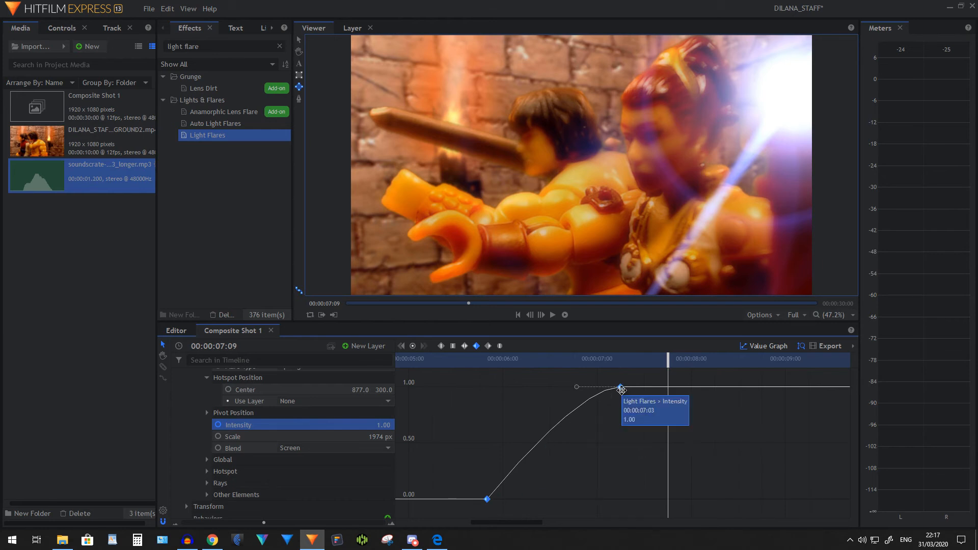
click(488, 347)
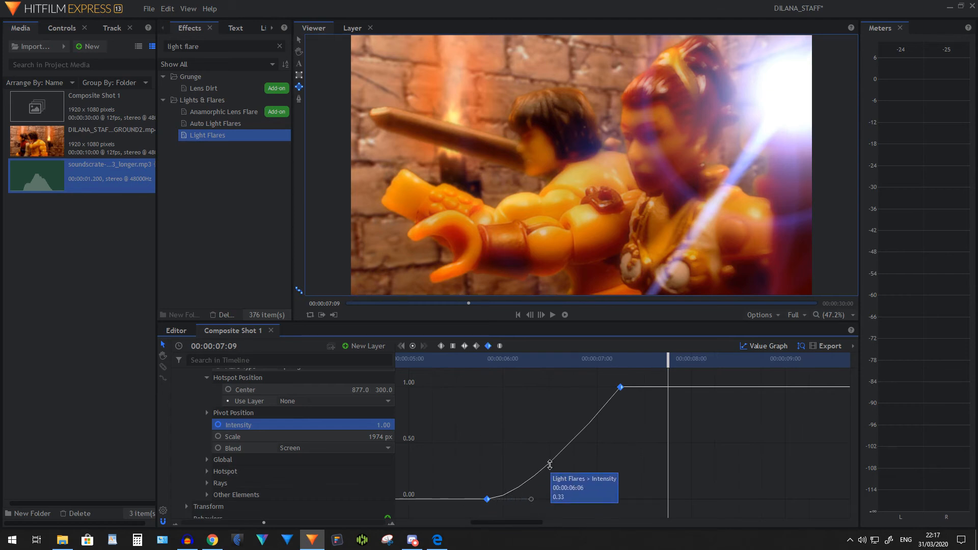
mouse_move(621, 391)
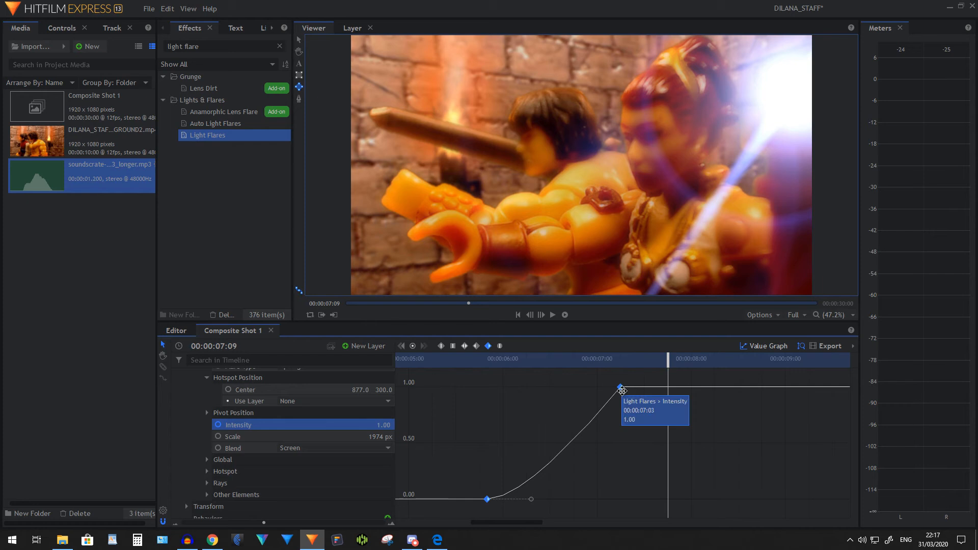
Try manual Bezier interpolation on both Intensity keyframes and reshape the value curve with their handles
click(500, 346)
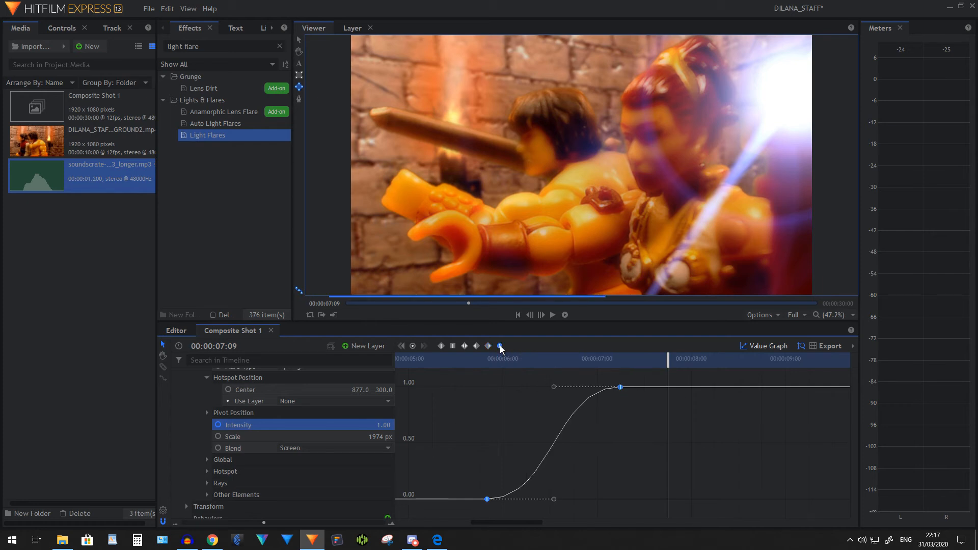
drag(553, 389, 556, 418)
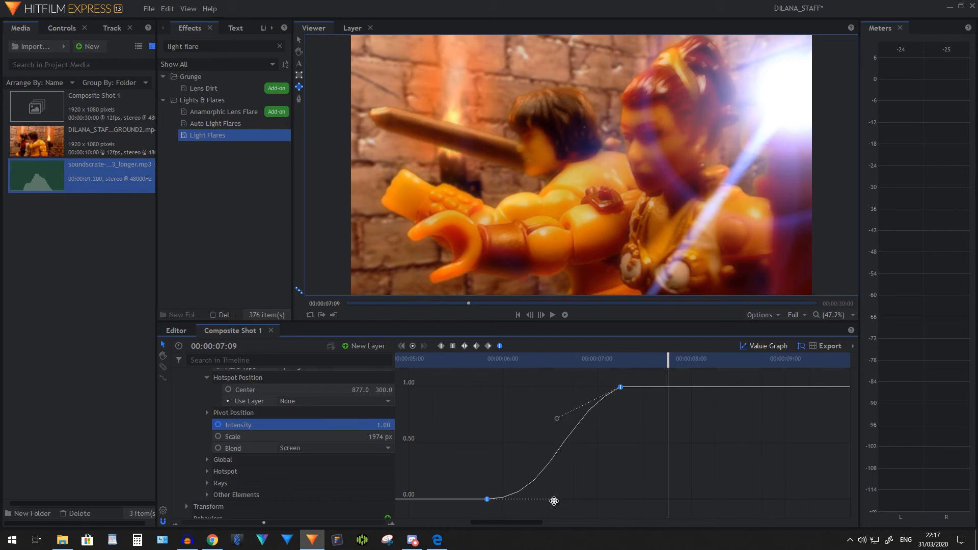
mouse_move(553, 499)
mouse_down()
mouse_move(550, 462)
mouse_move(559, 486)
mouse_up()
drag(557, 418, 518, 387)
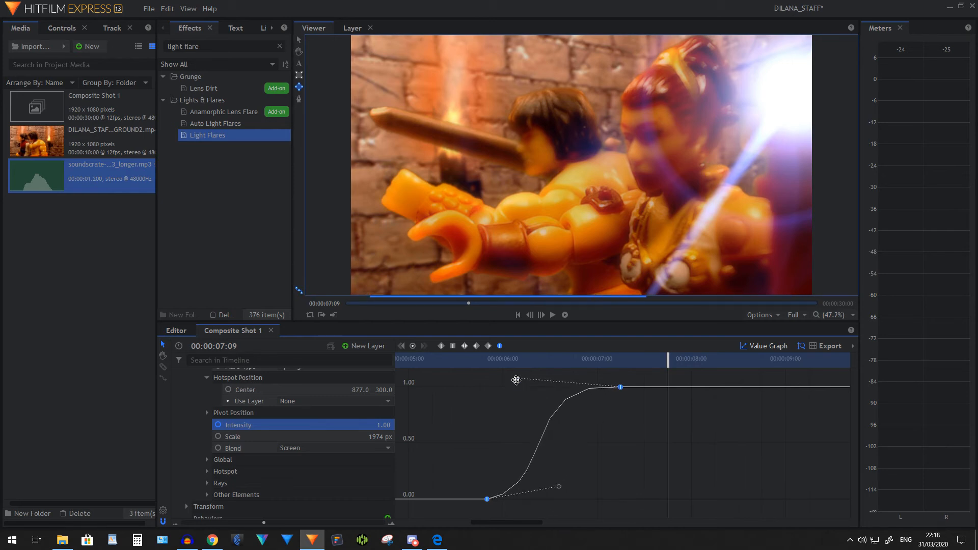
Set both Intensity keyframes to Linear, scrub through the start of the fade-in, and close the value graph
click(441, 347)
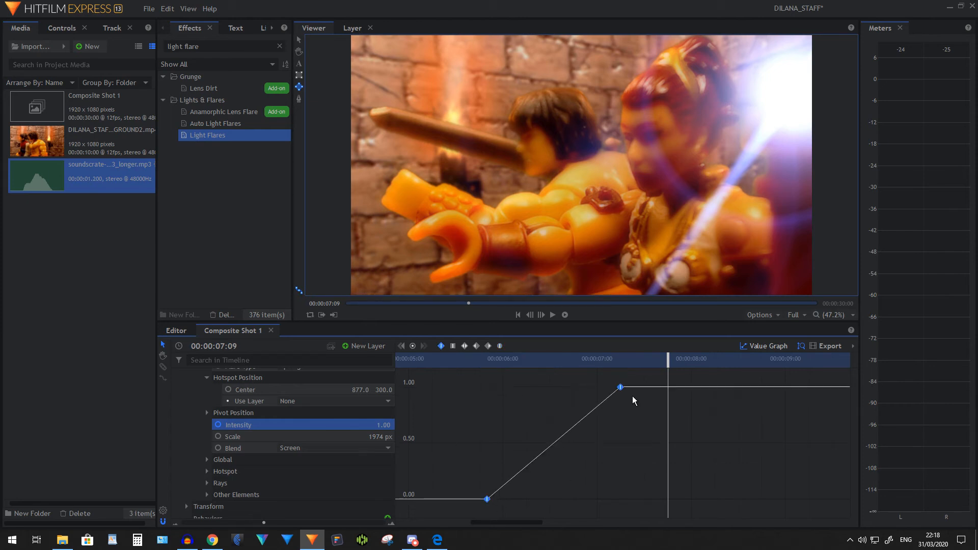
click(480, 362)
drag(480, 360, 495, 361)
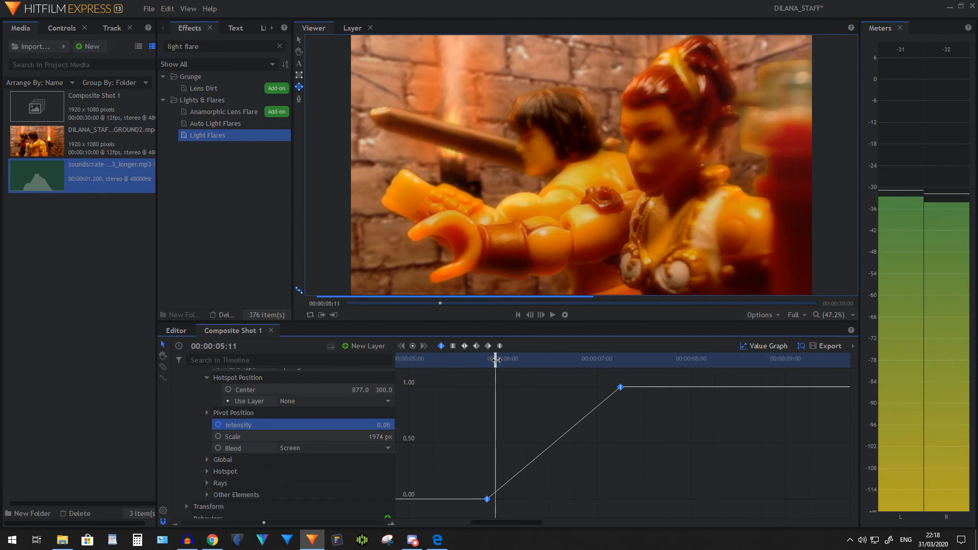
click(763, 346)
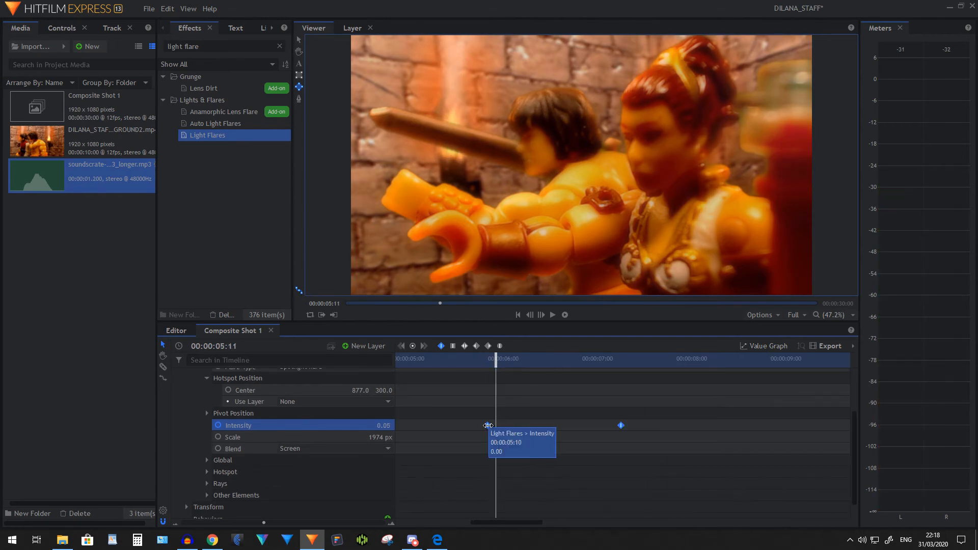
With the playhead on the first Intensity keyframe, create a 1920 x 1080 plane layer named New Plane 1 in light cyan #55ffff
click(487, 425)
scroll(210, 414, up, 3)
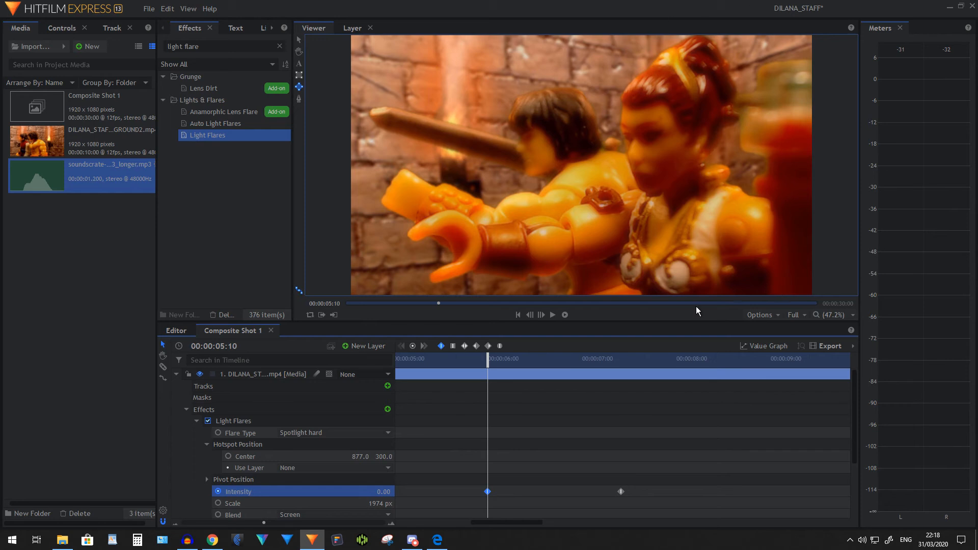
click(365, 347)
click(363, 360)
click(475, 291)
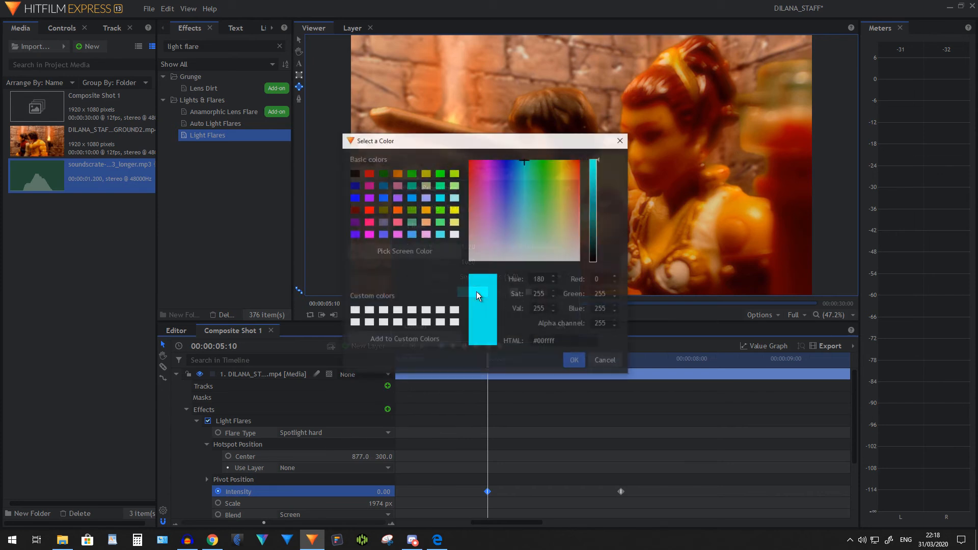
click(440, 234)
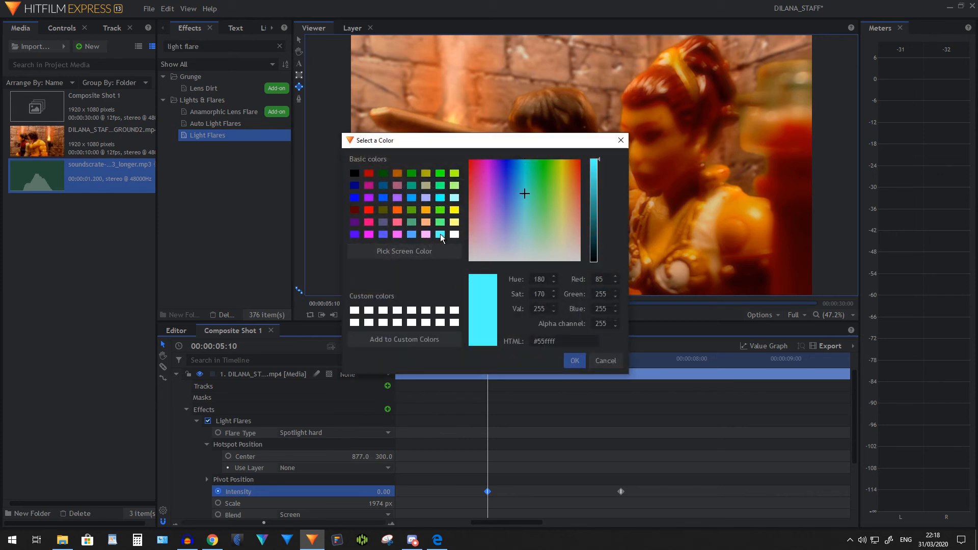
click(575, 361)
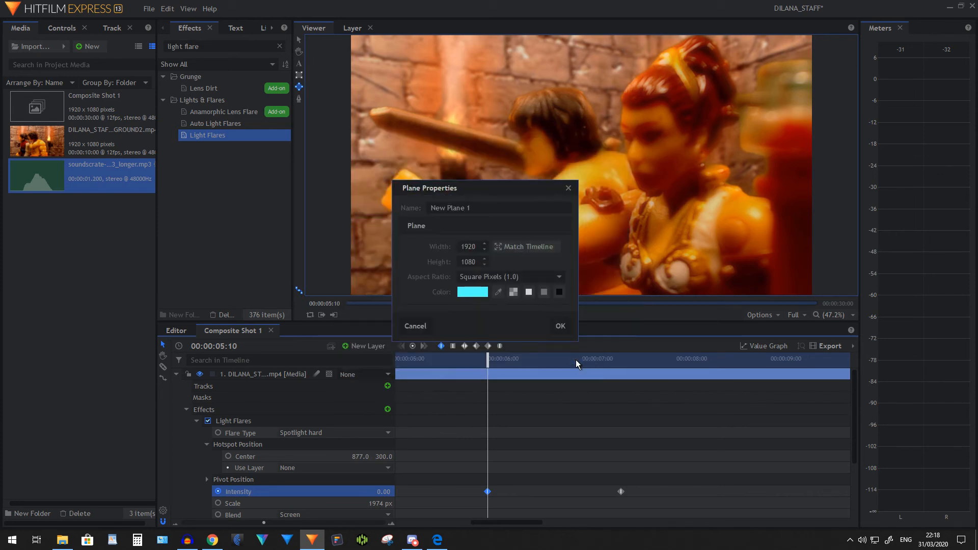
click(563, 327)
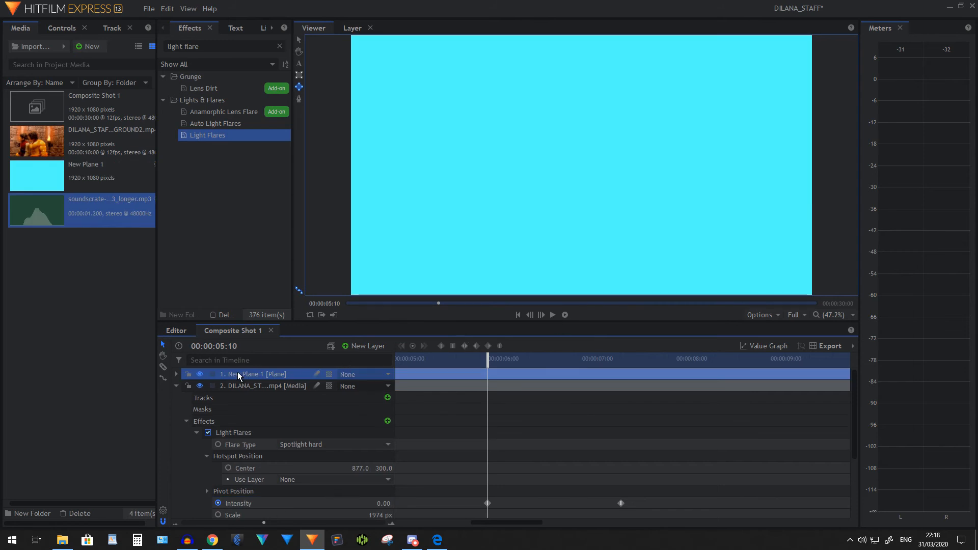
Collapse the footage layer and set the new plane's opacity to 32%
click(176, 387)
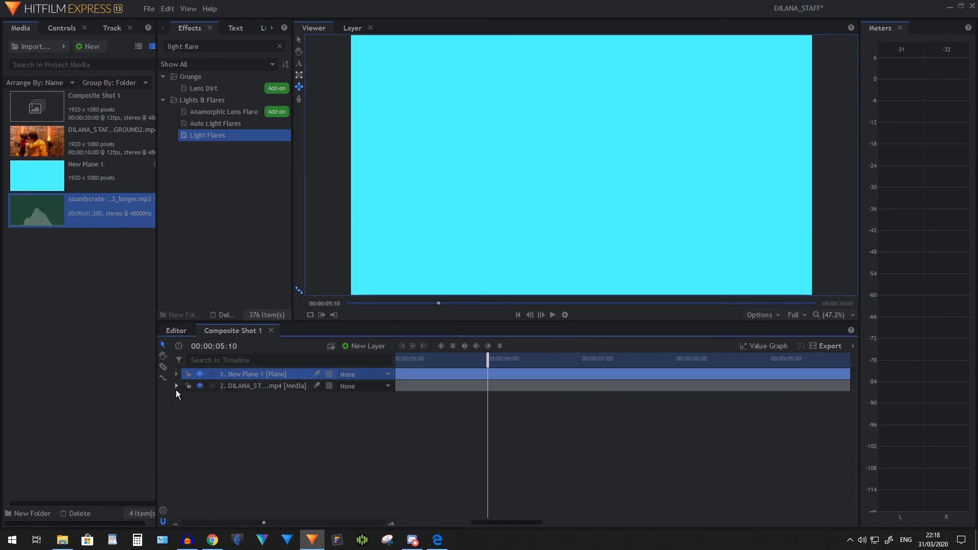
click(176, 375)
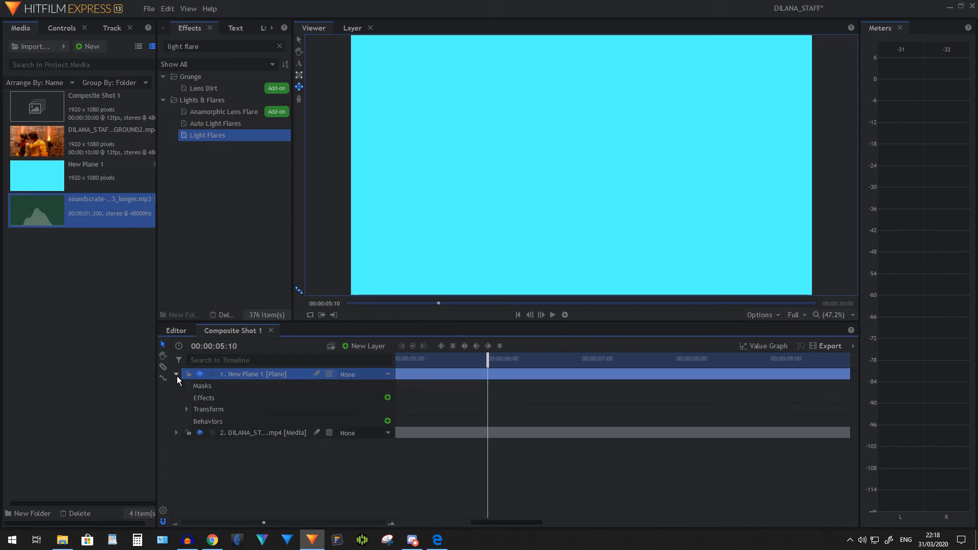
click(186, 410)
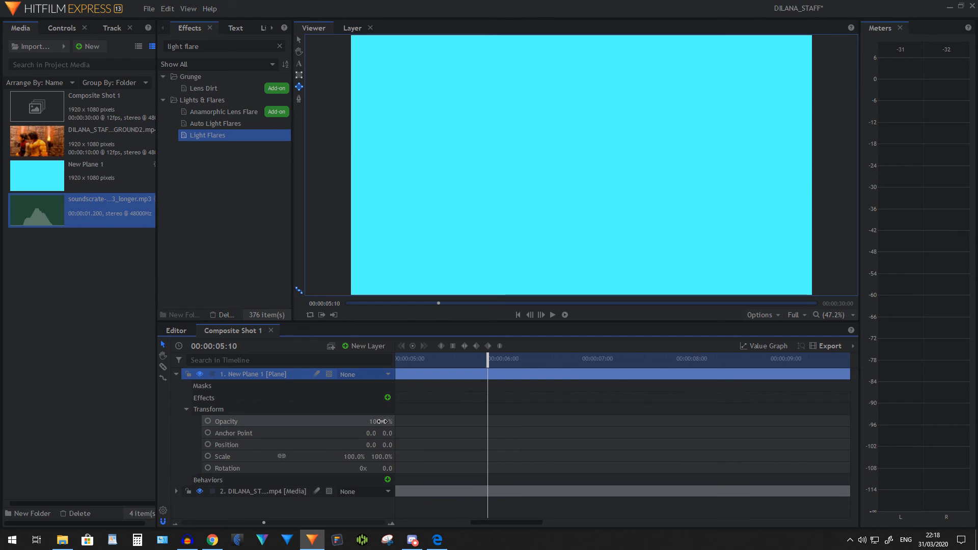
drag(380, 421, 346, 421)
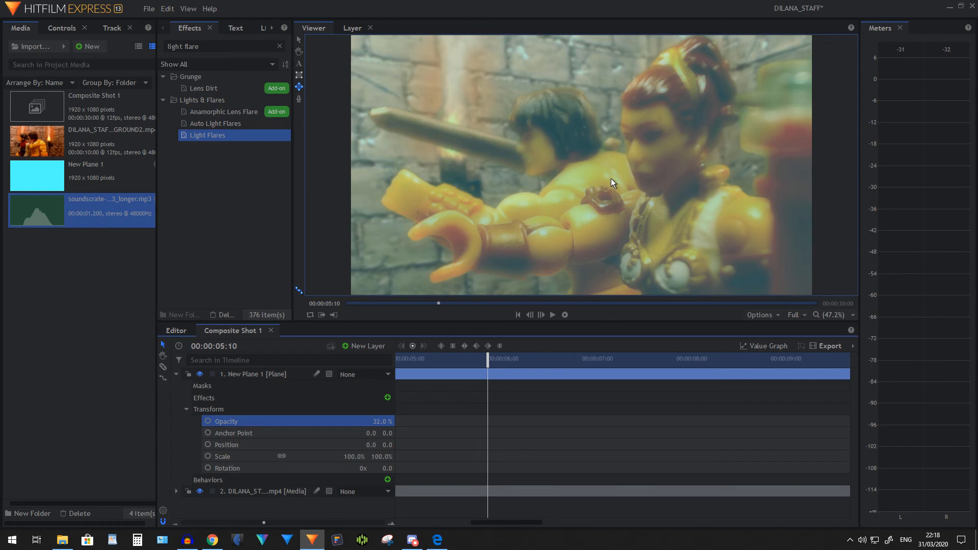
Draw a large circular mask on the plane, centred on the flare near the frame's upper-right edge and extending beyond the frame
scroll(611, 176, down, 2)
click(299, 51)
drag(555, 168, 449, 186)
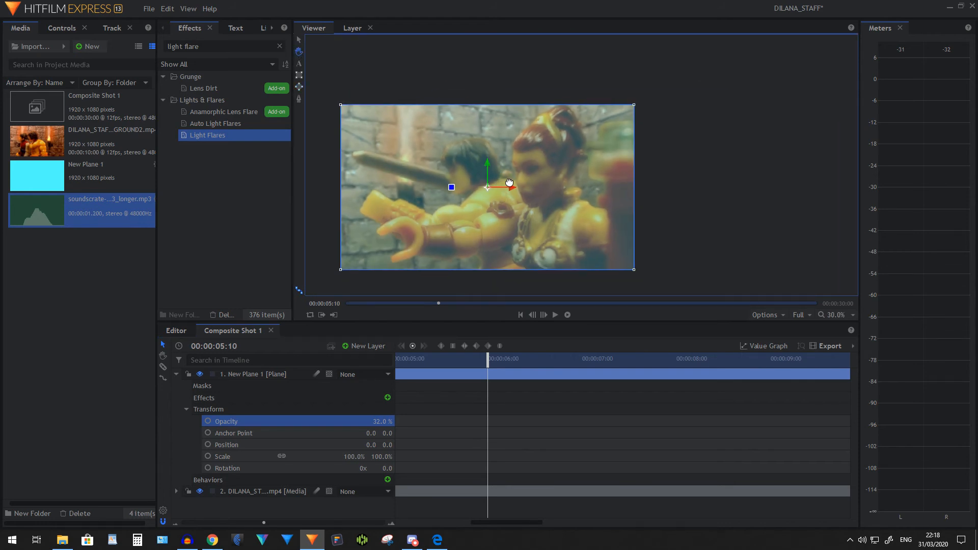
click(299, 88)
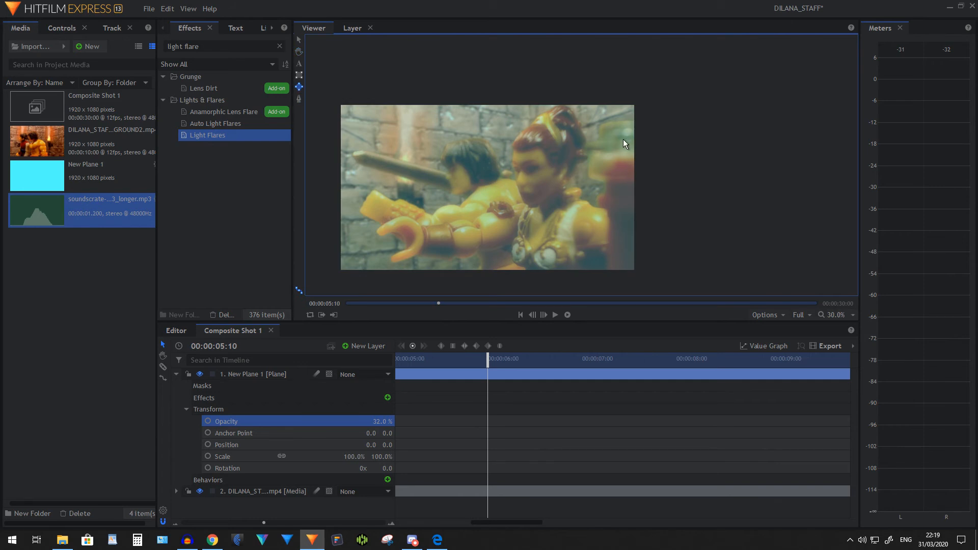
drag(622, 139, 863, 255)
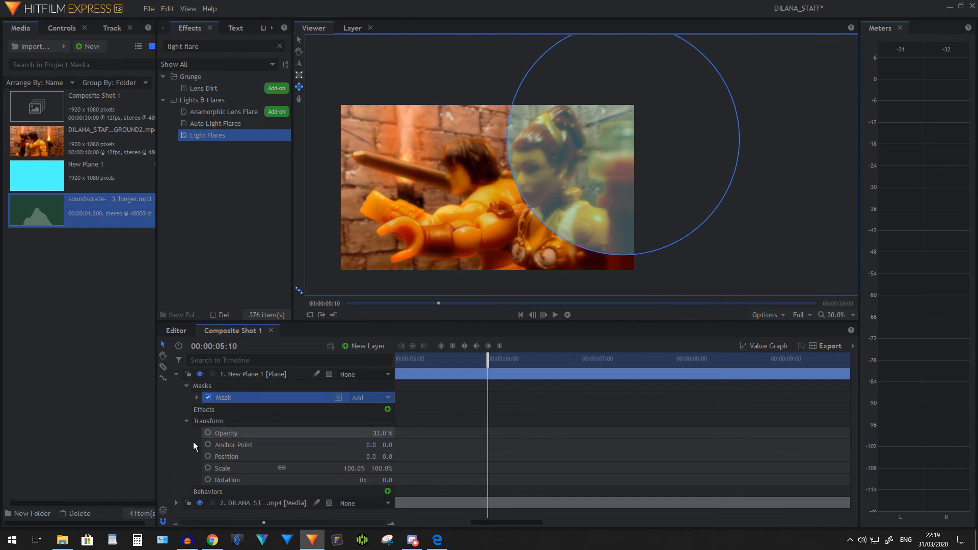
Scale the viewer to fit and set the mask's feather length to 127 px on both sides
click(196, 398)
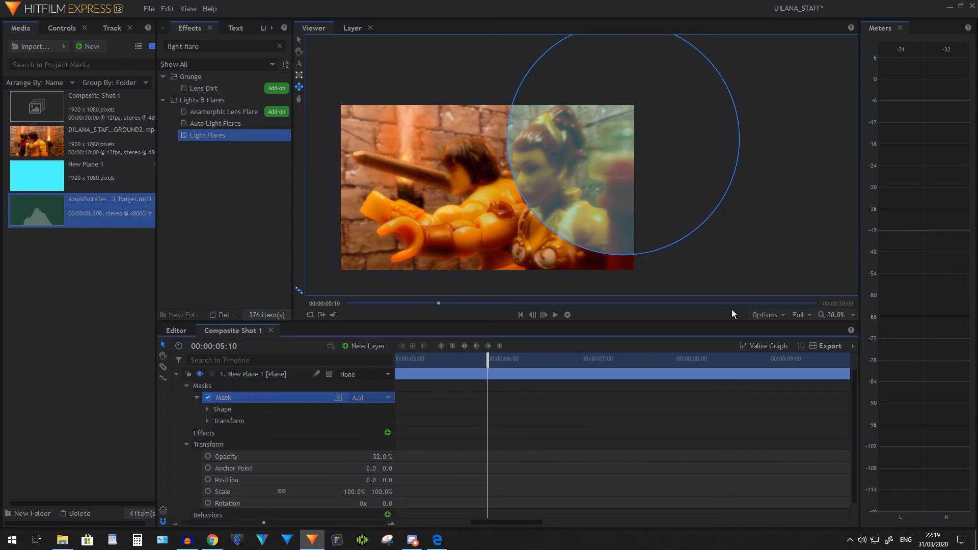
click(835, 316)
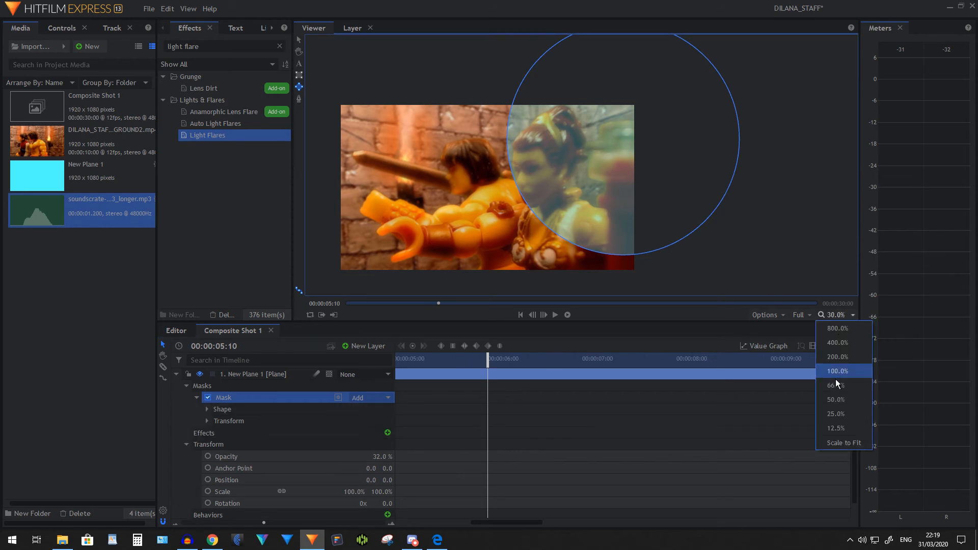
click(835, 442)
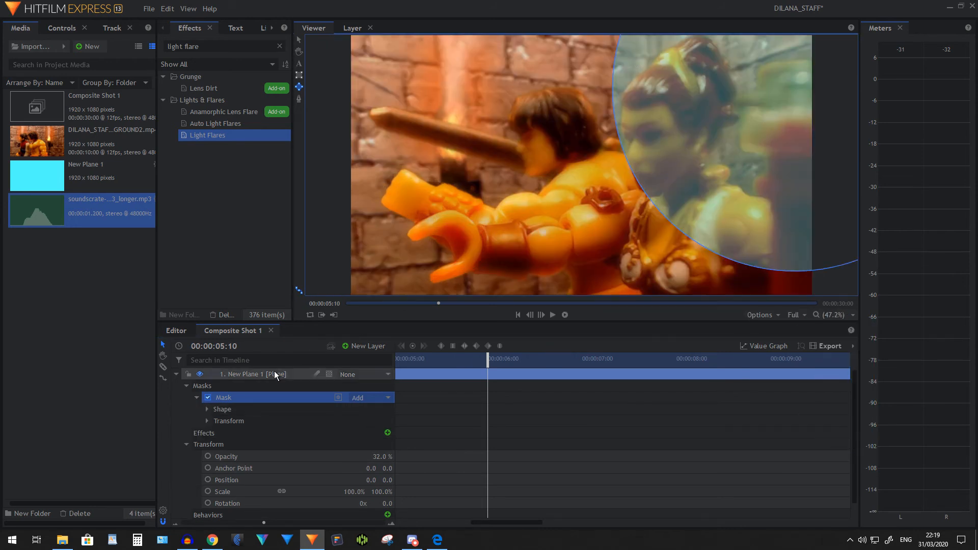
click(205, 411)
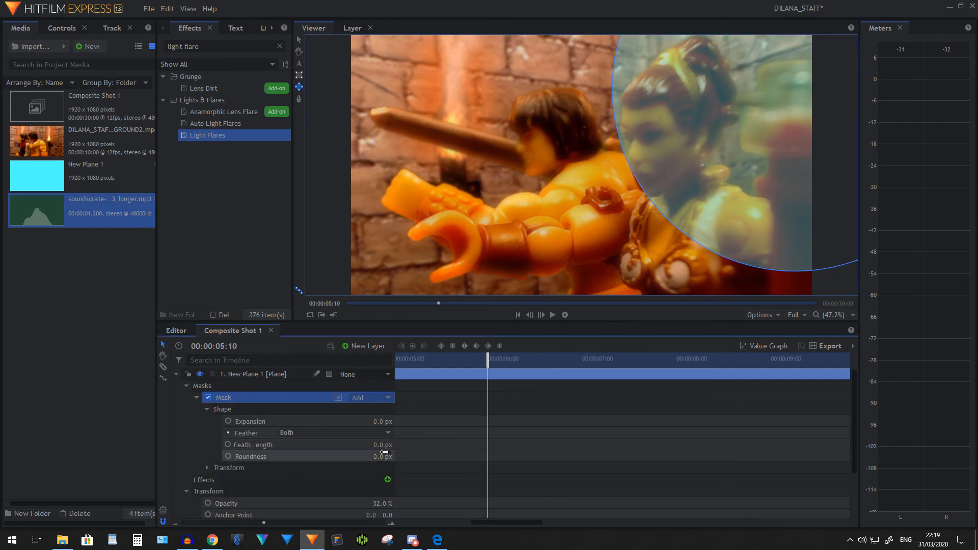
drag(383, 445, 448, 445)
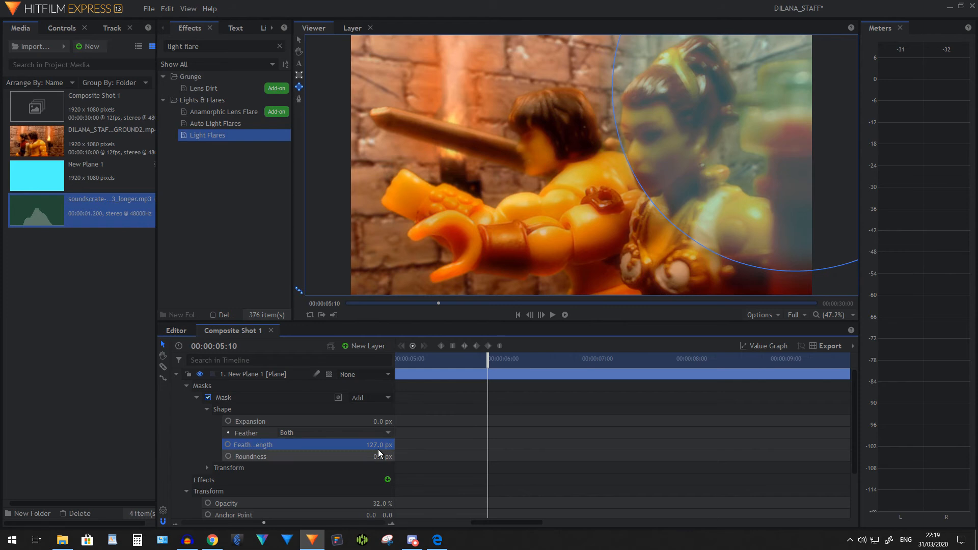
click(176, 374)
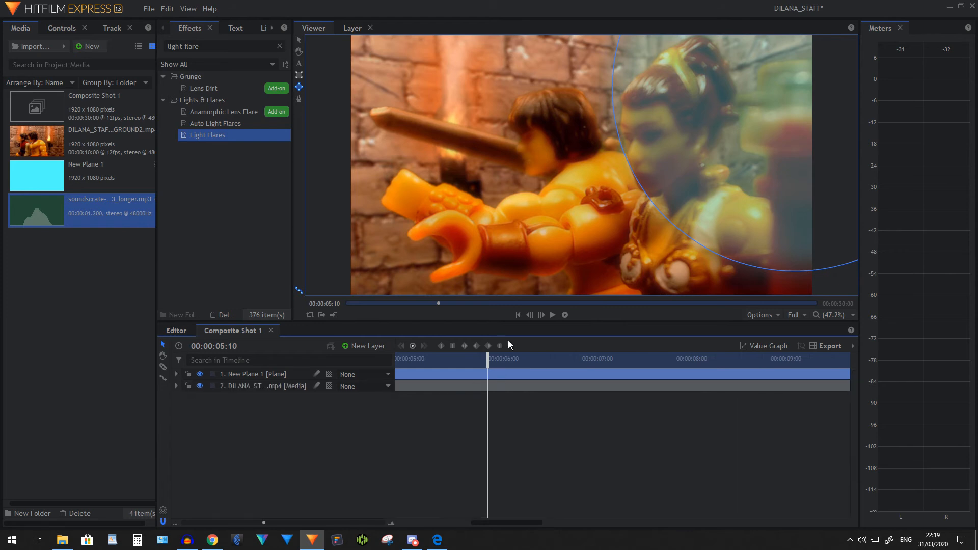
Play back the shot from the flare's first keyframe to examine the cyan glow together with the flare
drag(490, 360, 488, 359)
click(552, 314)
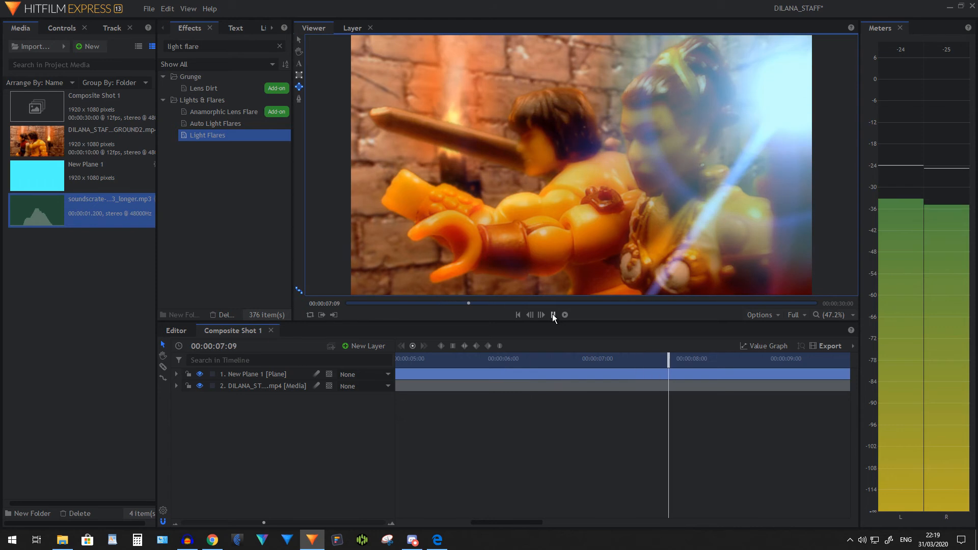
click(552, 314)
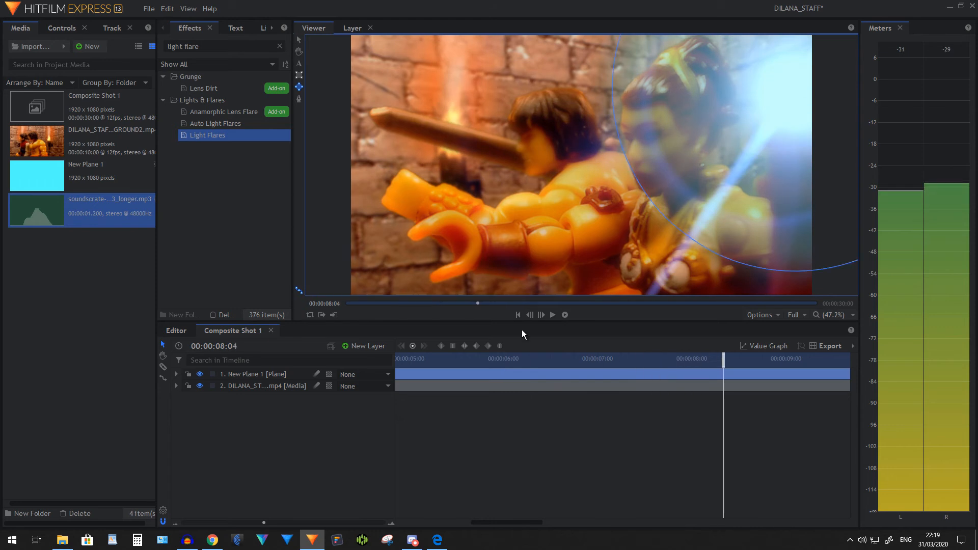
Add an Opacity keyframe of 0% to the plane at 00:00:05:10, aligned with the flare's first Intensity keyframe
click(176, 374)
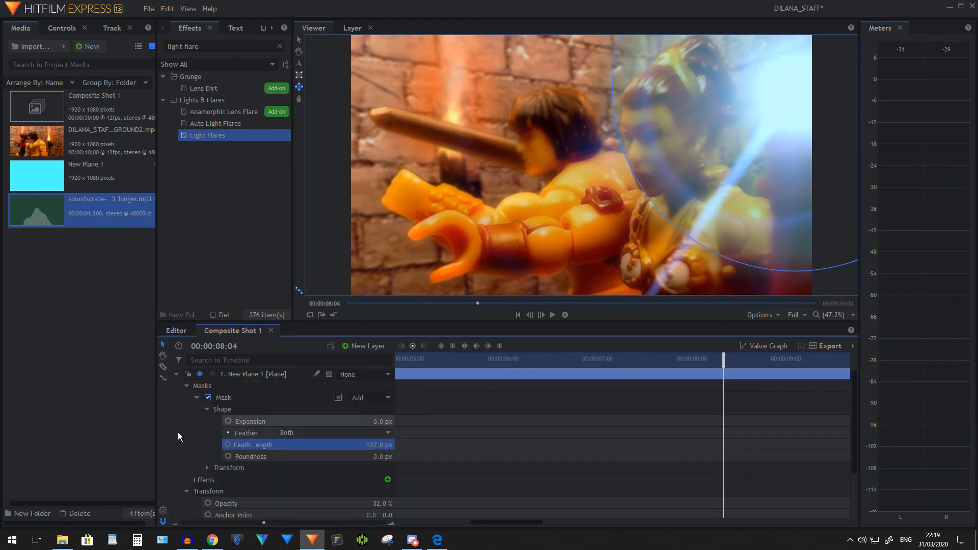
click(185, 386)
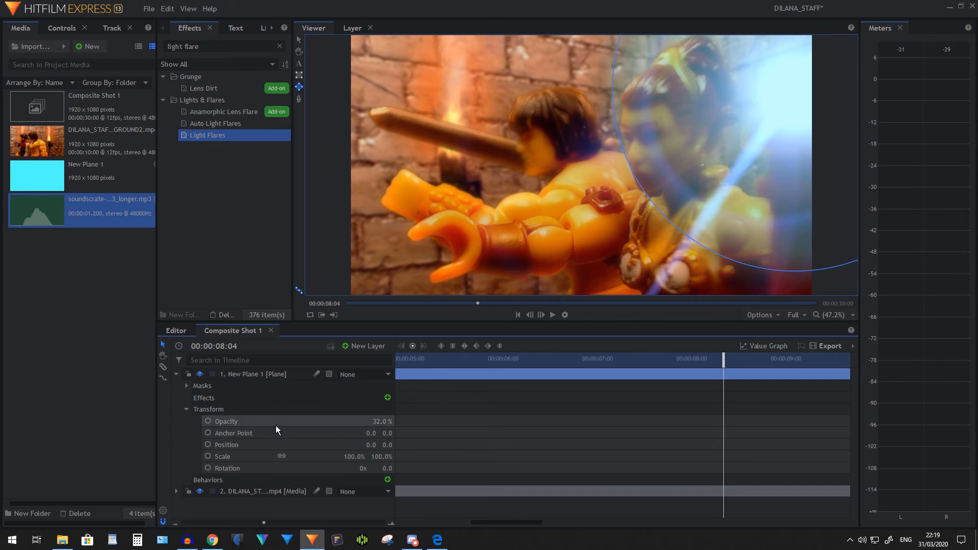
click(175, 491)
scroll(402, 451, down, 4)
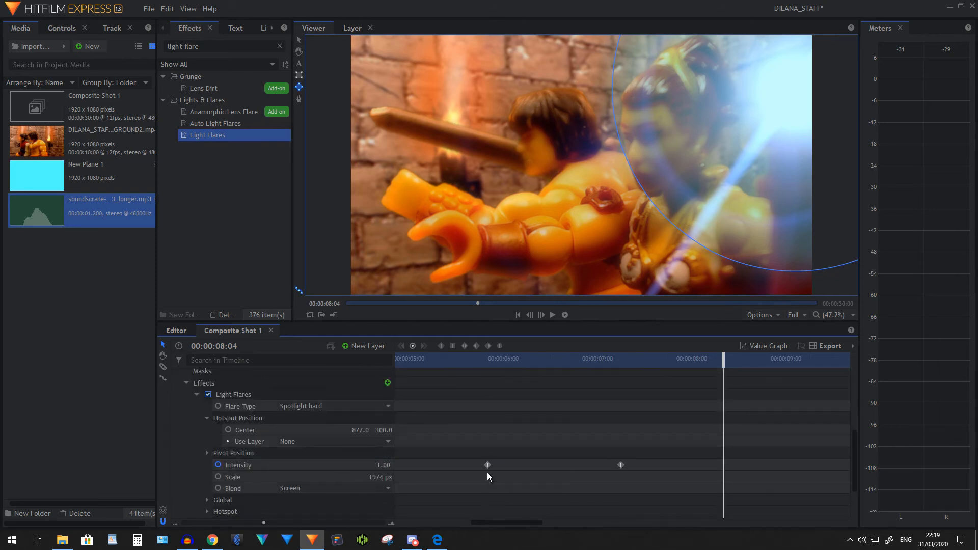
click(487, 465)
scroll(467, 428, up, 5)
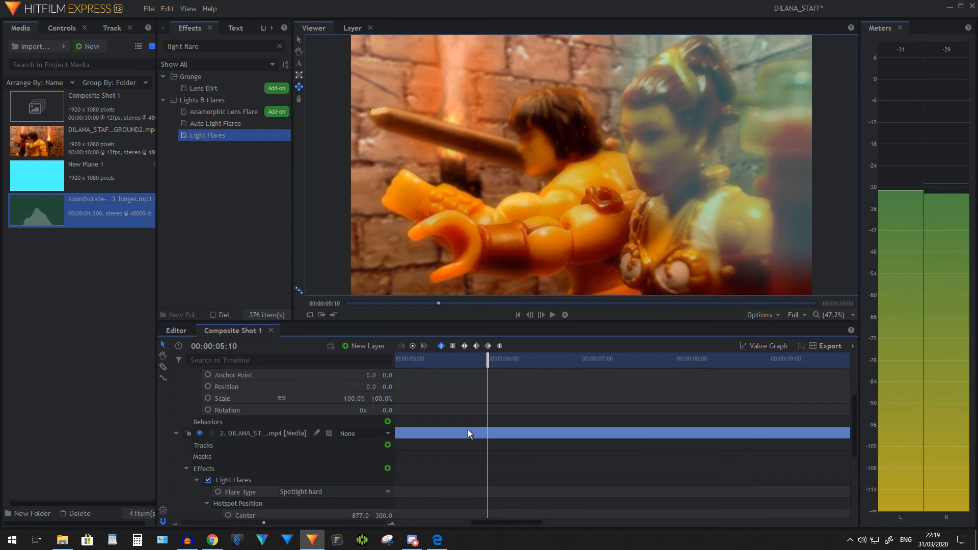
scroll(466, 436, down, 5)
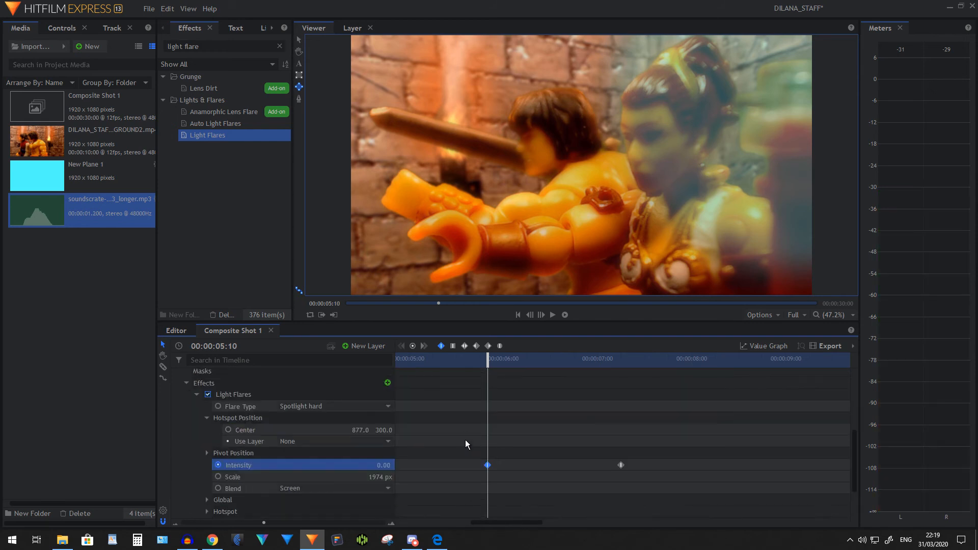
scroll(461, 430, up, 3)
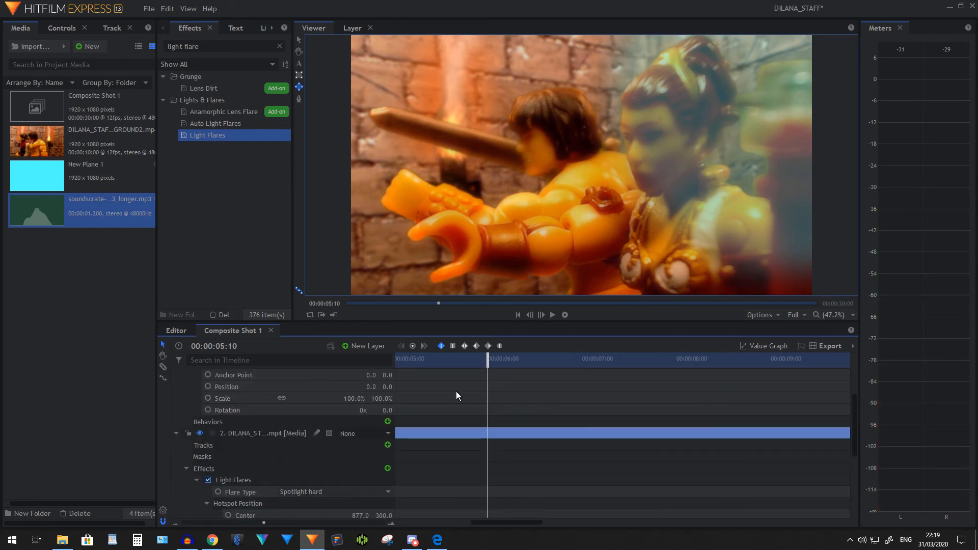
scroll(453, 397, up, 2)
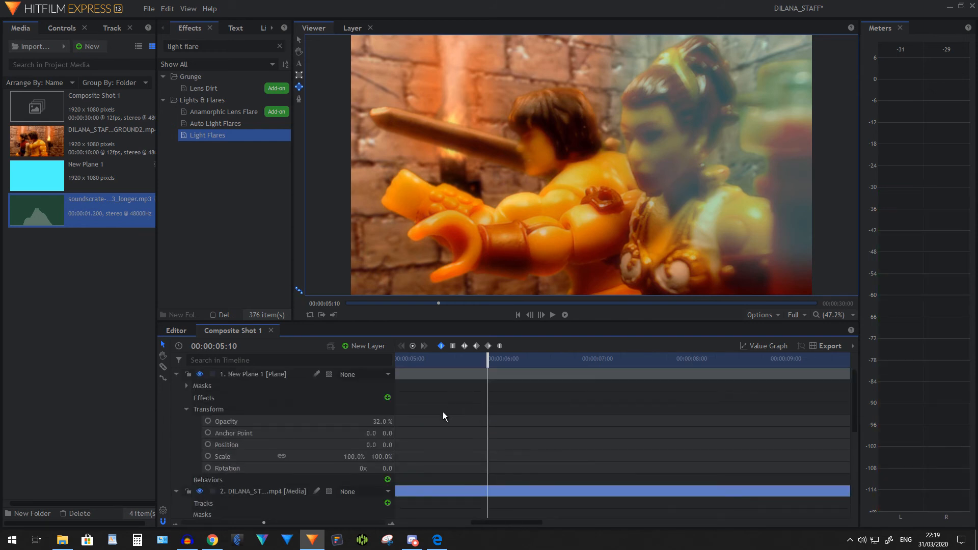
click(207, 421)
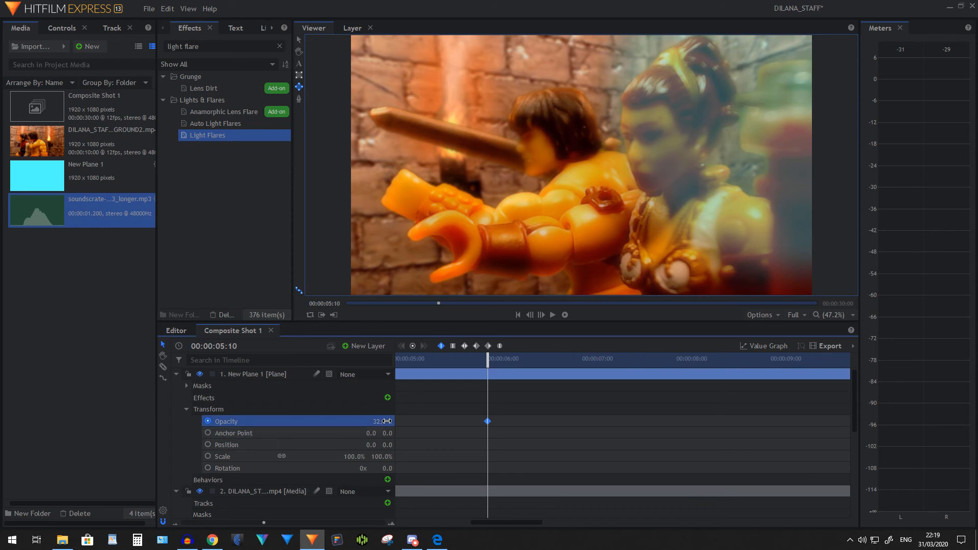
drag(382, 421, 365, 421)
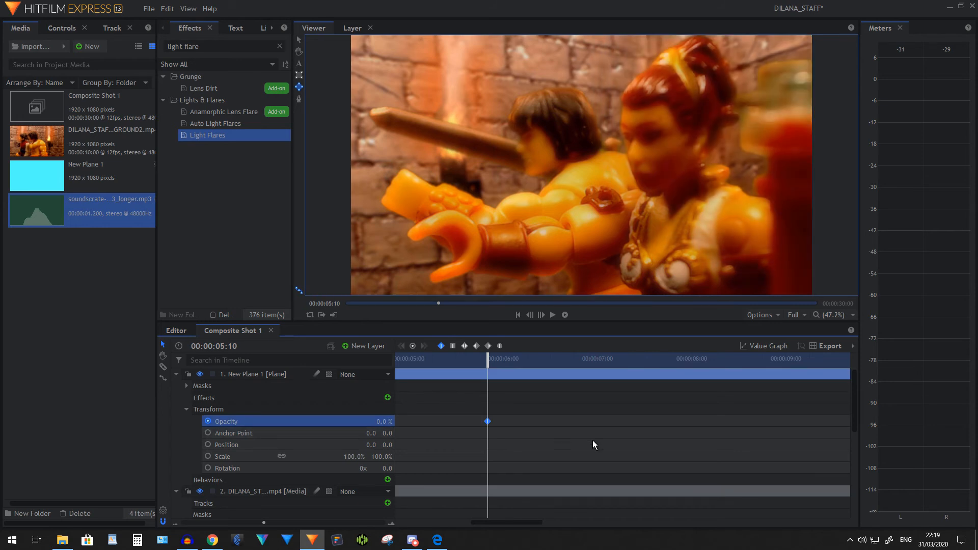
Add a 31% Opacity keyframe to the plane at 00:00:07:03, aligned with the flare's second Intensity keyframe
scroll(583, 433, down, 3)
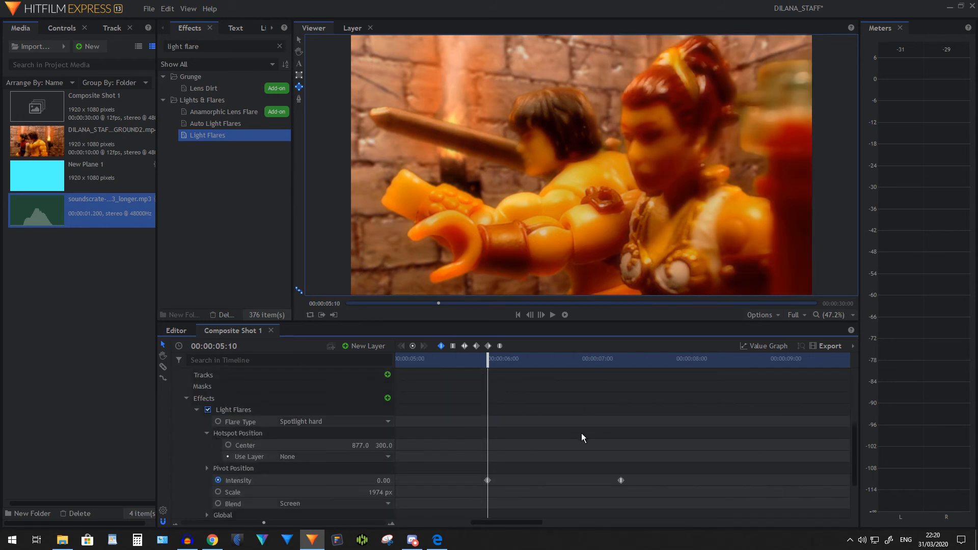
click(621, 480)
scroll(642, 447, up, 3)
scroll(637, 448, up, 2)
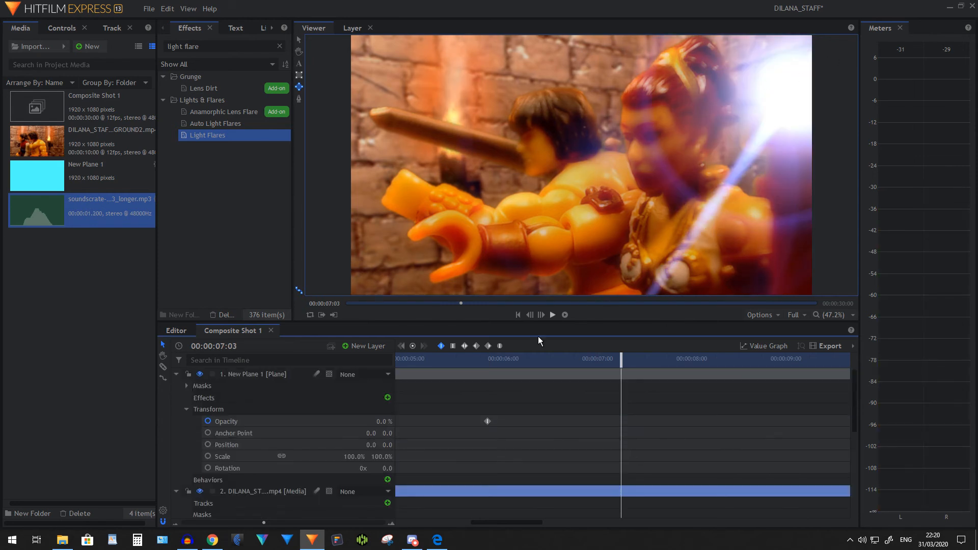
mouse_move(385, 421)
mouse_down()
mouse_move(407, 421)
mouse_move(383, 421)
mouse_up()
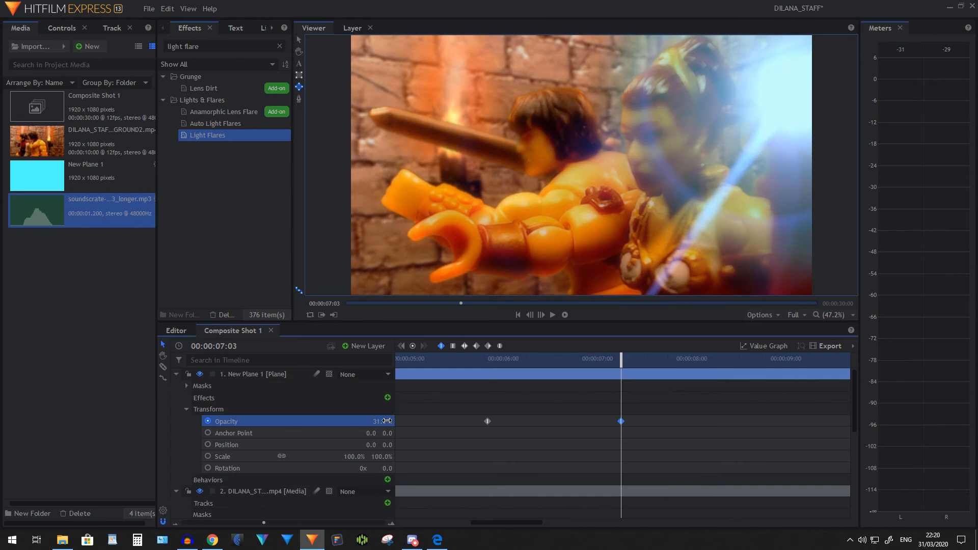
Play back the shot from 00:00:05:07 to examine the plane and flare fading in together
click(464, 359)
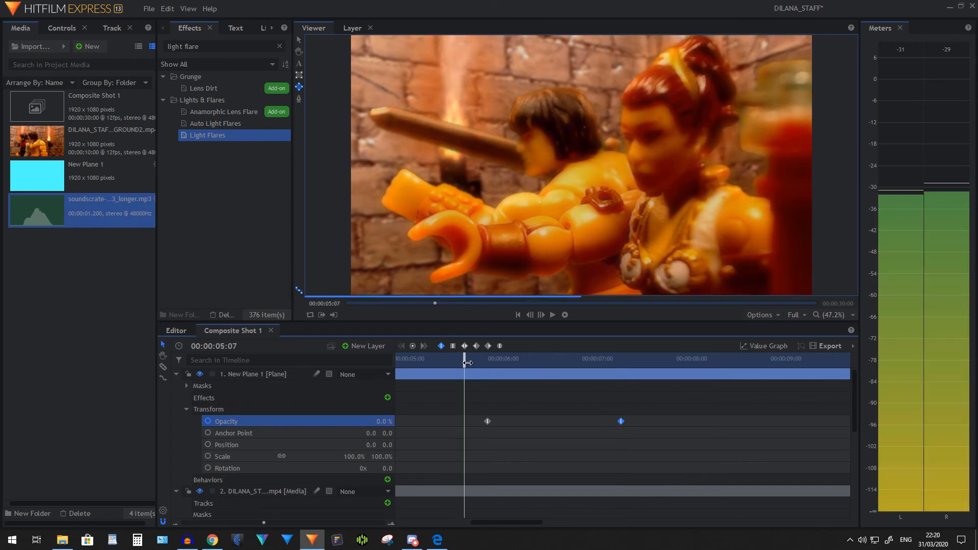
click(552, 314)
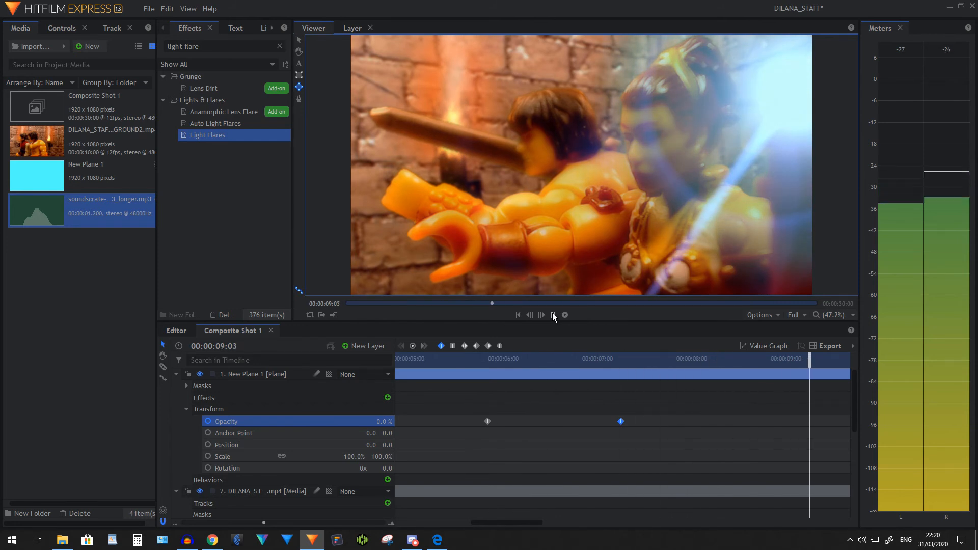
click(553, 315)
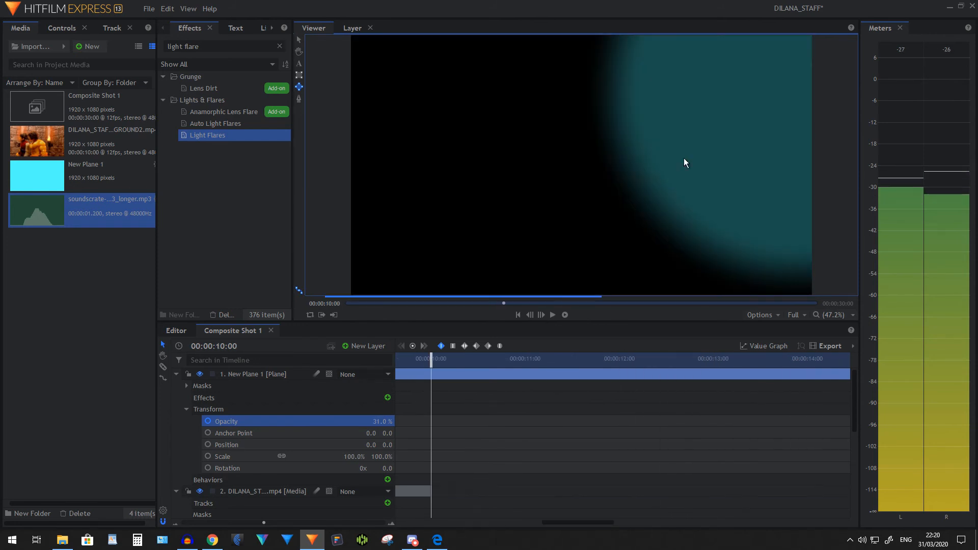
Collapse the plane layer and move the playhead to the flare's first Intensity keyframe at 00:00:05:10
click(518, 314)
click(453, 362)
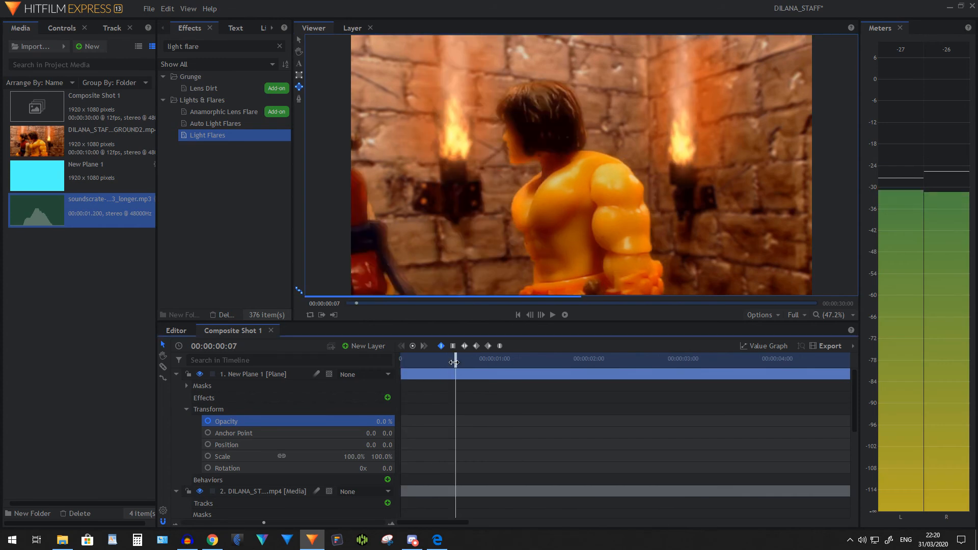
click(487, 359)
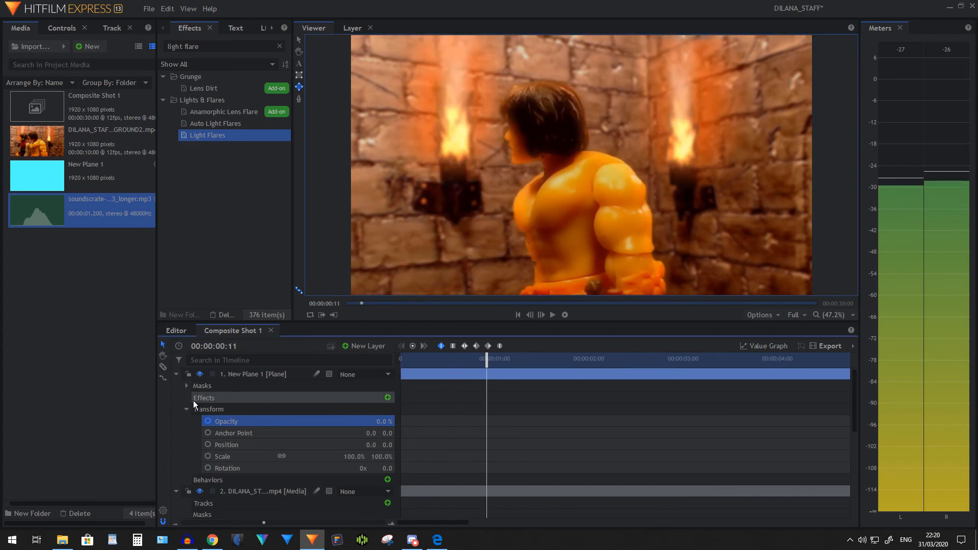
click(176, 374)
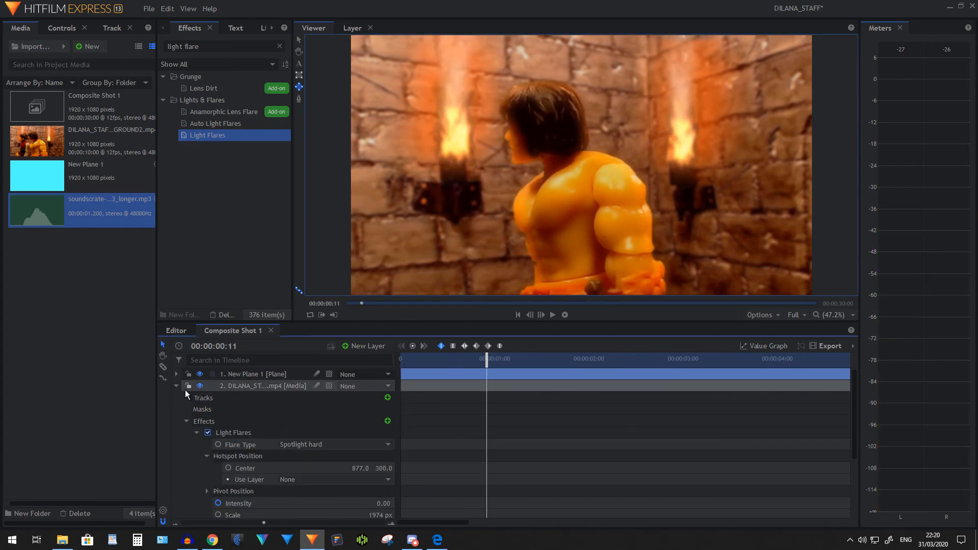
click(177, 386)
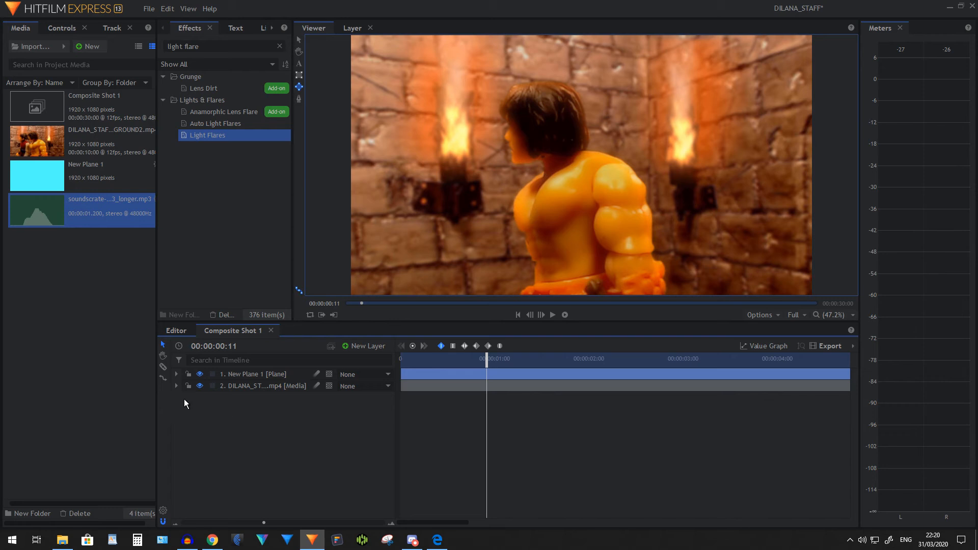
click(176, 387)
scroll(308, 414, down, 3)
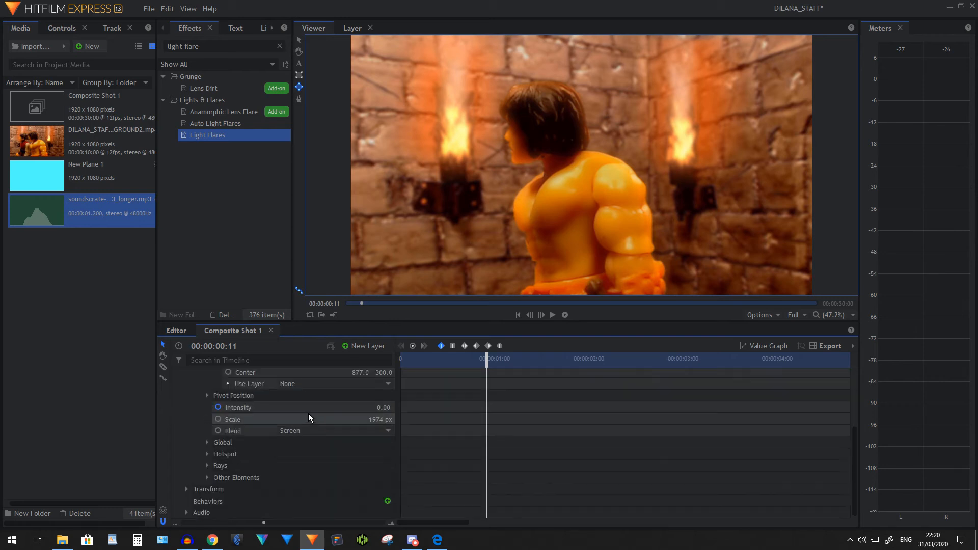
scroll(305, 424, up, 2)
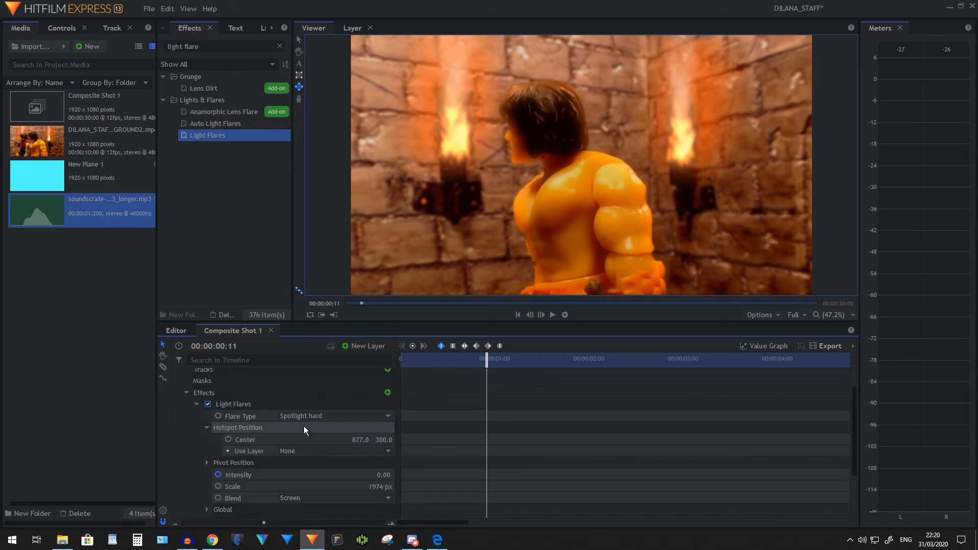
scroll(303, 425, down, 2)
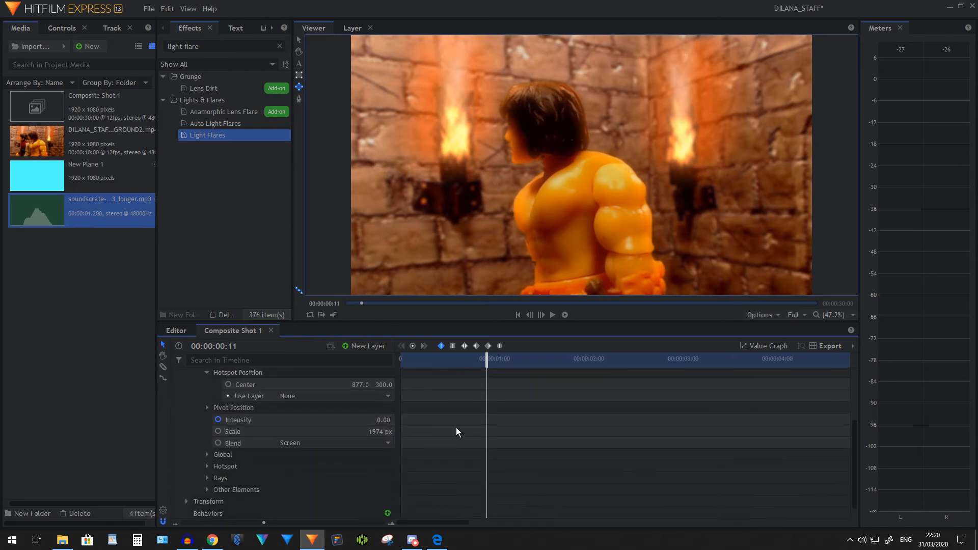
scroll(549, 415, down, 3)
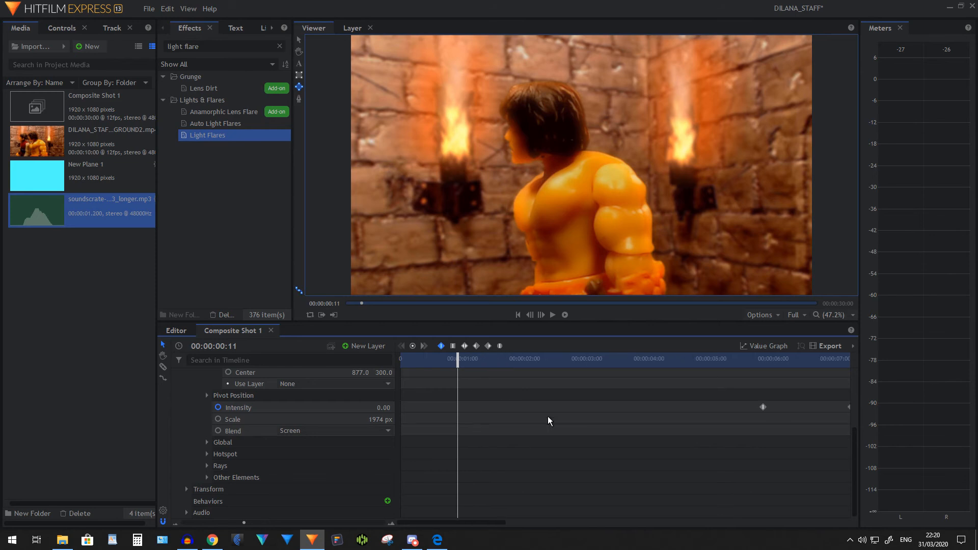
double_click(560, 407)
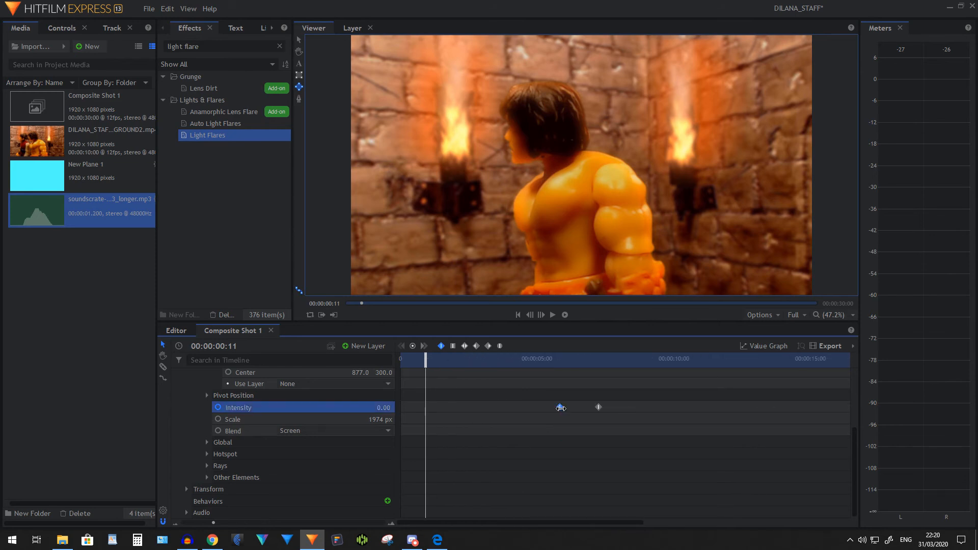
Collapse the video layer and add the soundscrate MP3 beneath it, starting at 00:00:05:10
scroll(255, 398, up, 3)
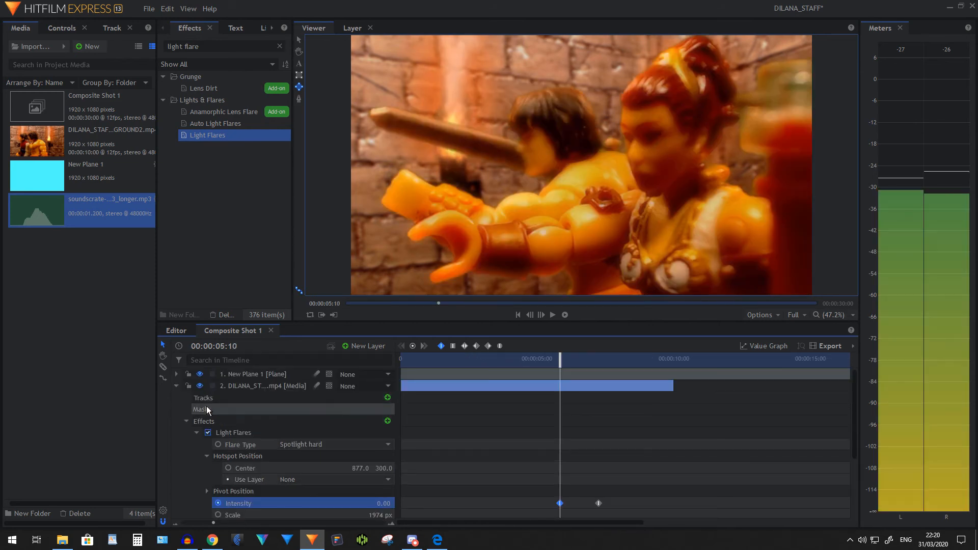
click(176, 386)
drag(35, 215, 560, 404)
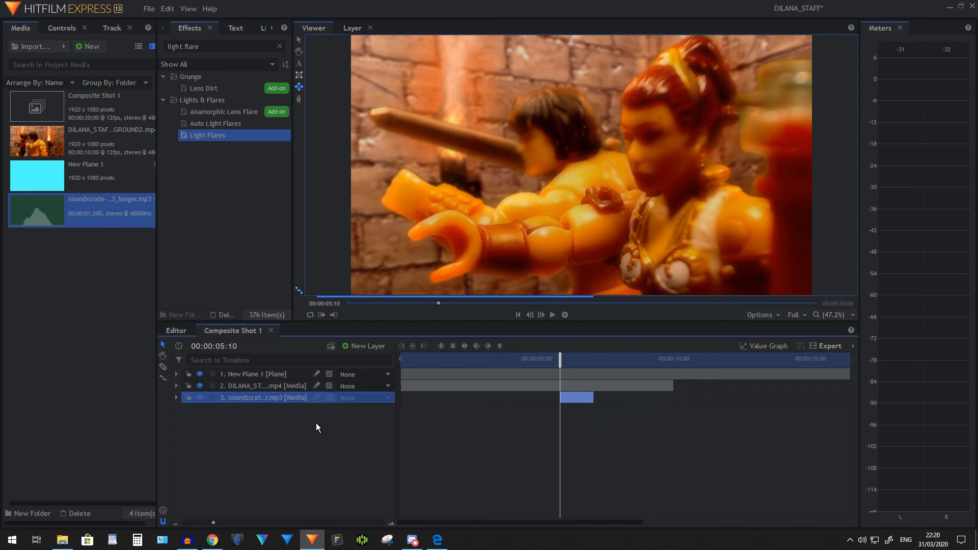
Set the sound effect layer's audio level to -12 dB
click(174, 398)
click(383, 433)
text(-12)
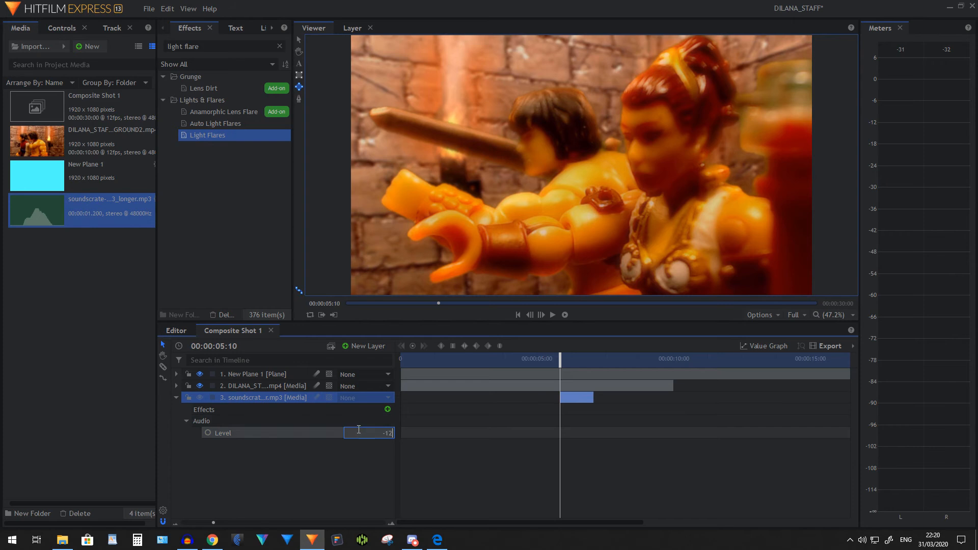
key(Return)
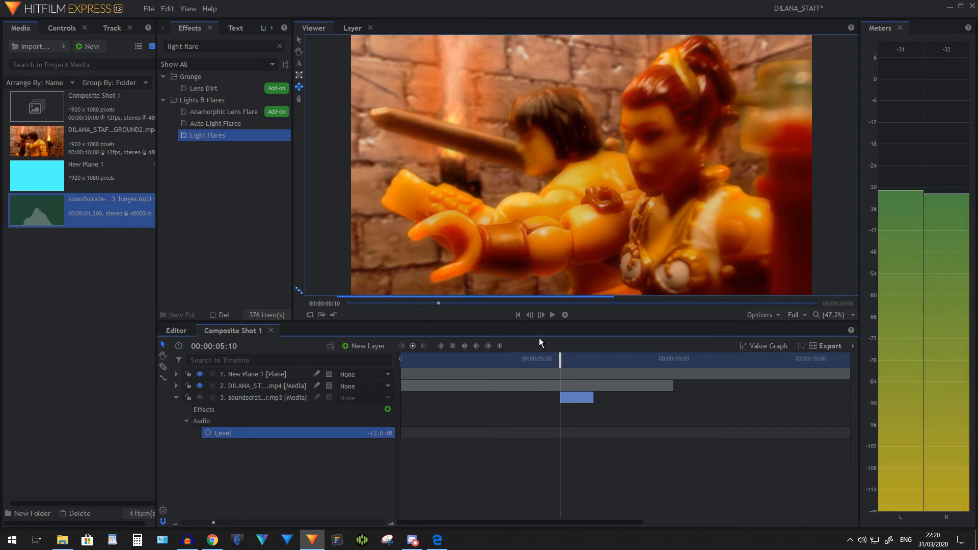
Play back the shot from just before the sound effect to check its timing against the flare
click(545, 359)
click(553, 314)
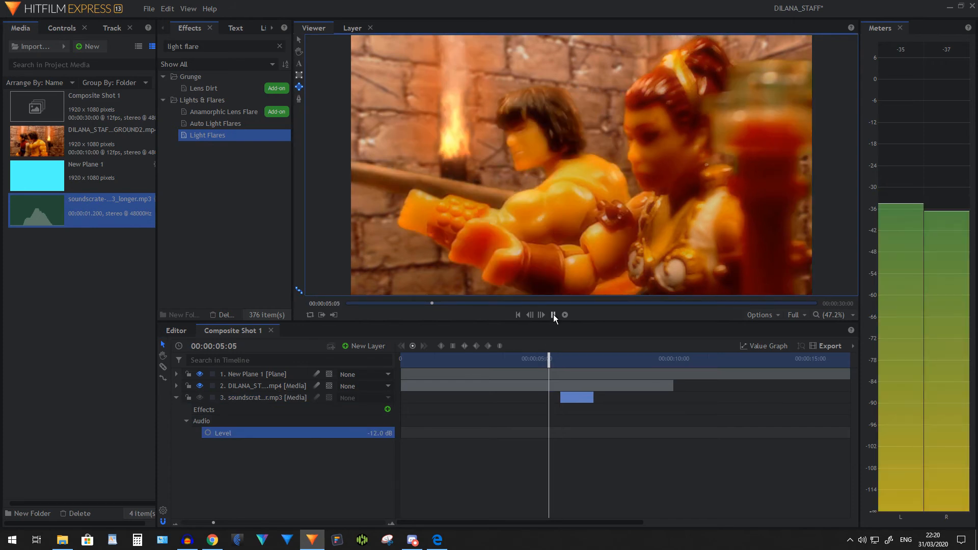
click(552, 315)
Nudge the sound clip about one frame forward on the timeline and play back the flare section
drag(571, 399, 576, 399)
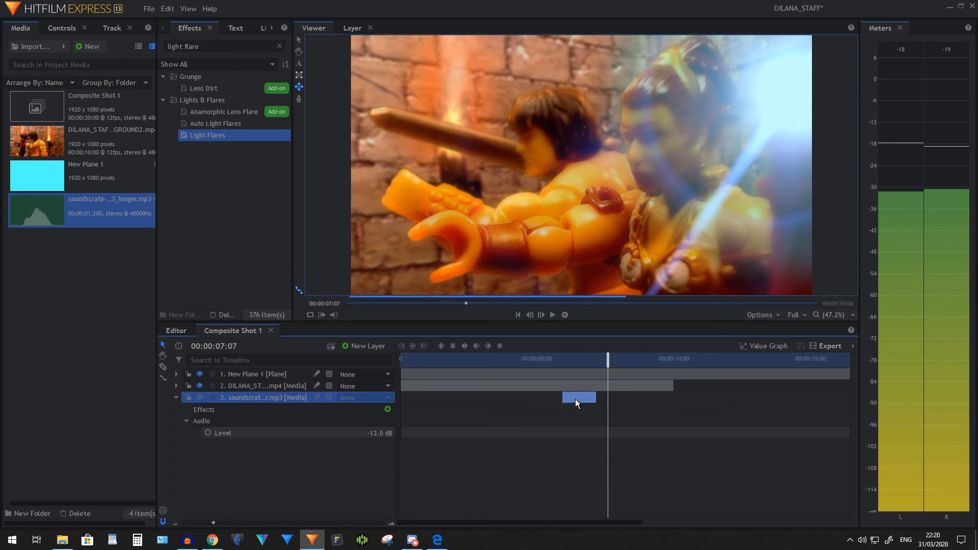
click(554, 360)
click(552, 314)
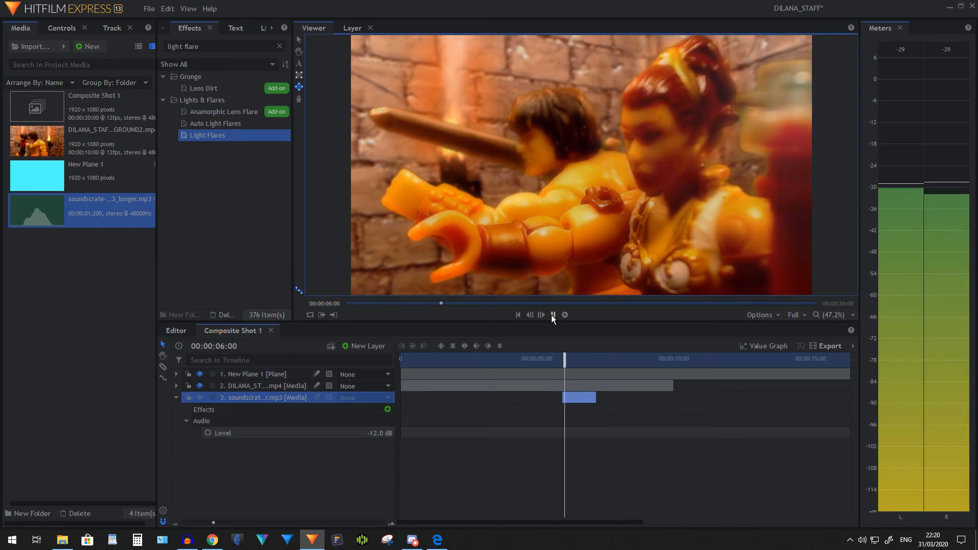
click(552, 315)
Shift the sound clip about two more frames forward and replay the flare to check the sync
drag(569, 396, 576, 397)
click(554, 360)
click(552, 315)
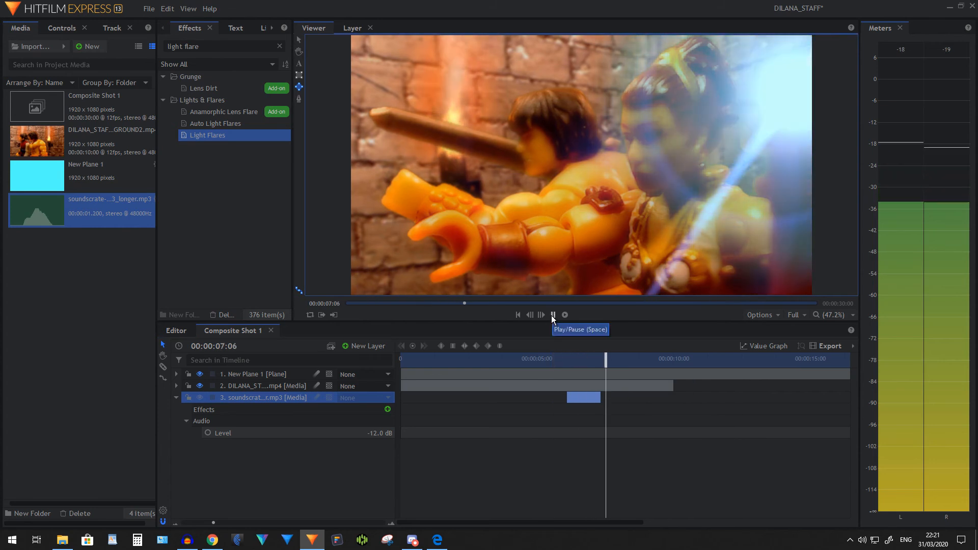
click(552, 316)
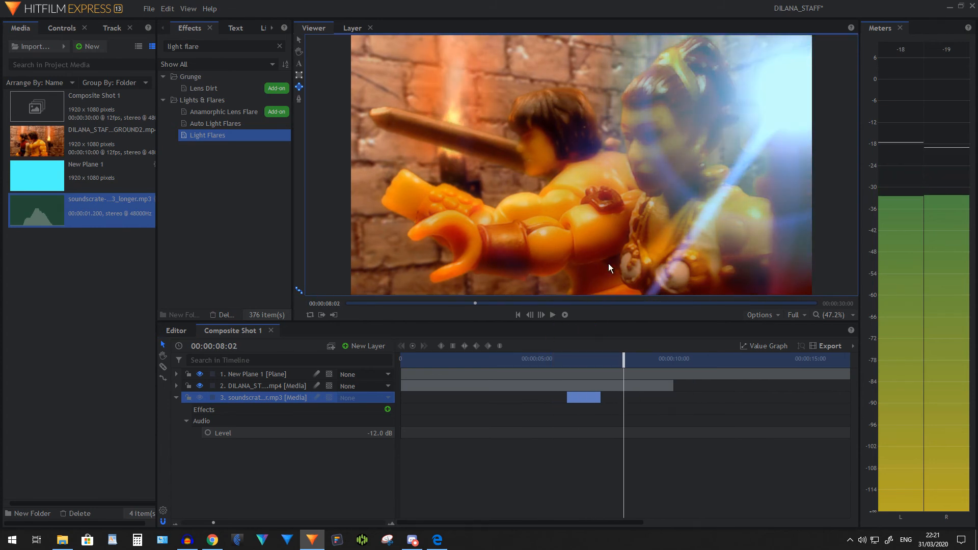
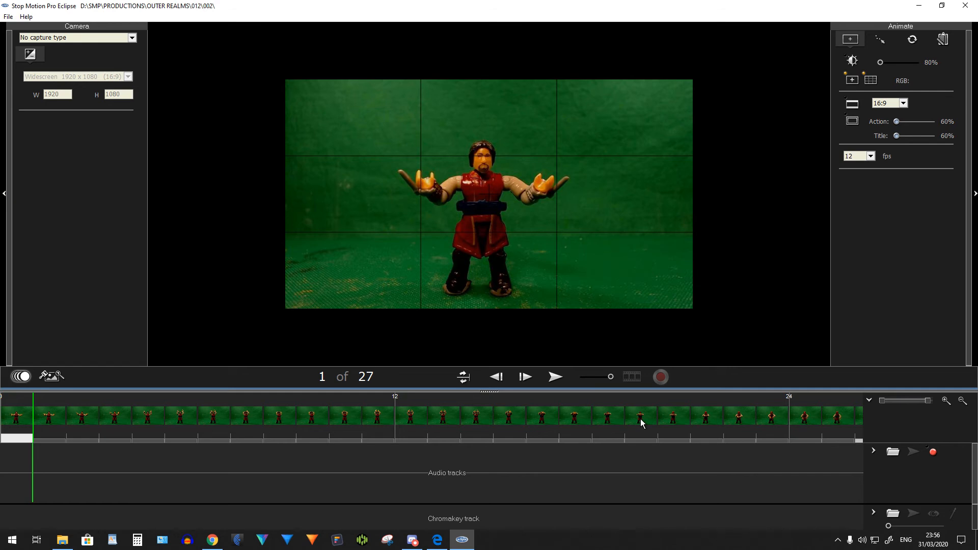
Play back the 27-frame animation and examine frames 14 to 22 to find where the hood appears on the figure's head
click(555, 377)
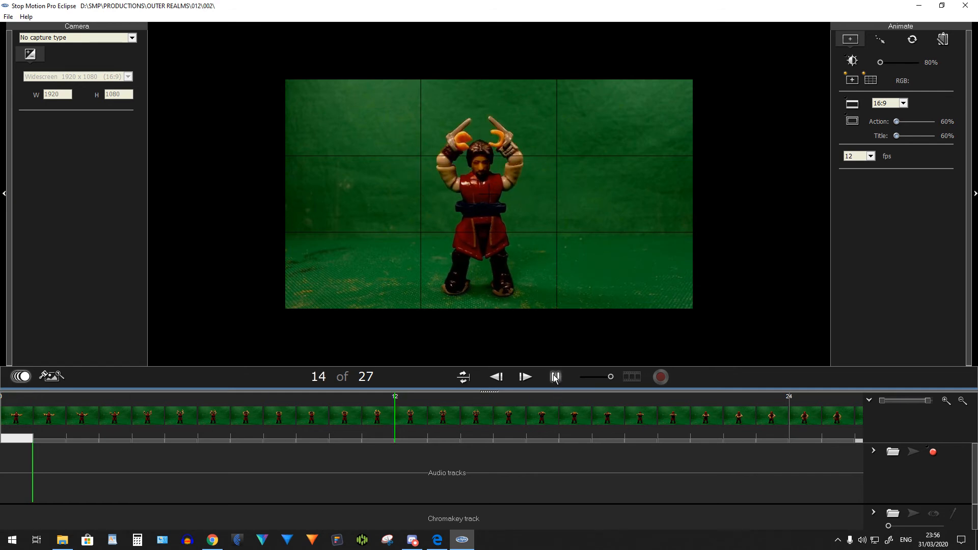
click(555, 377)
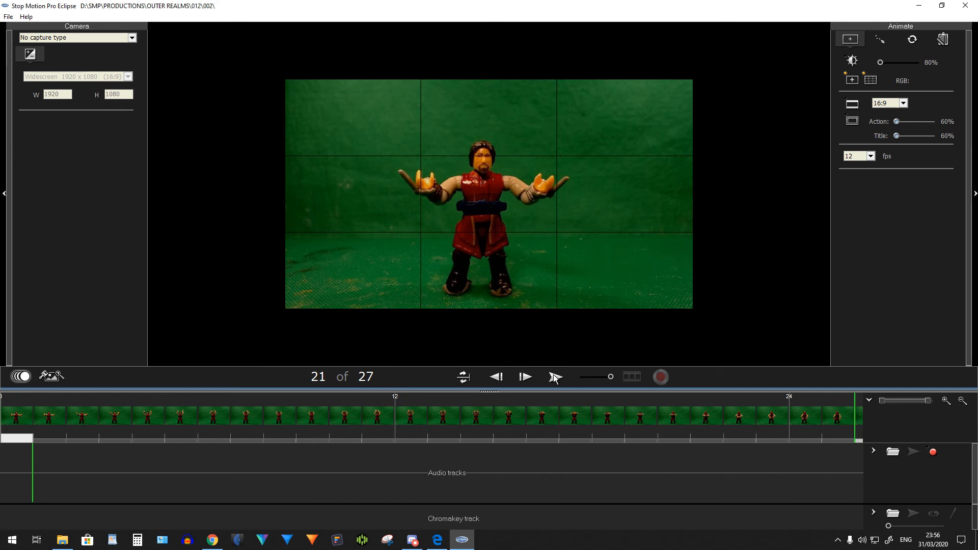
click(649, 420)
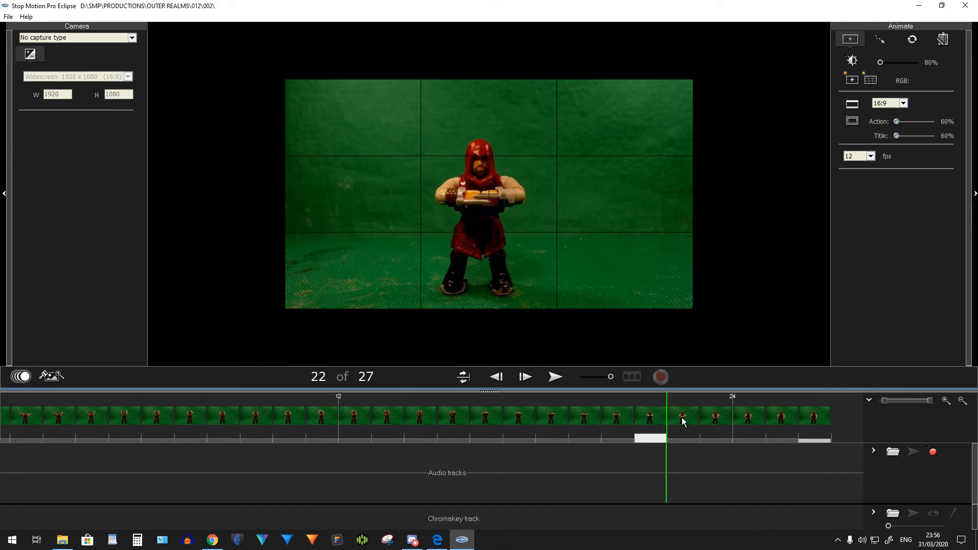
click(623, 422)
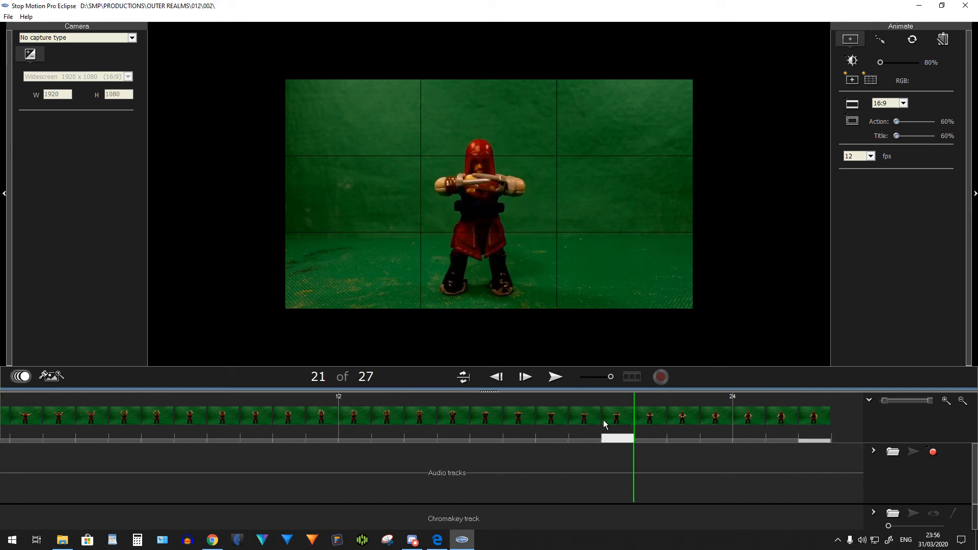
click(584, 419)
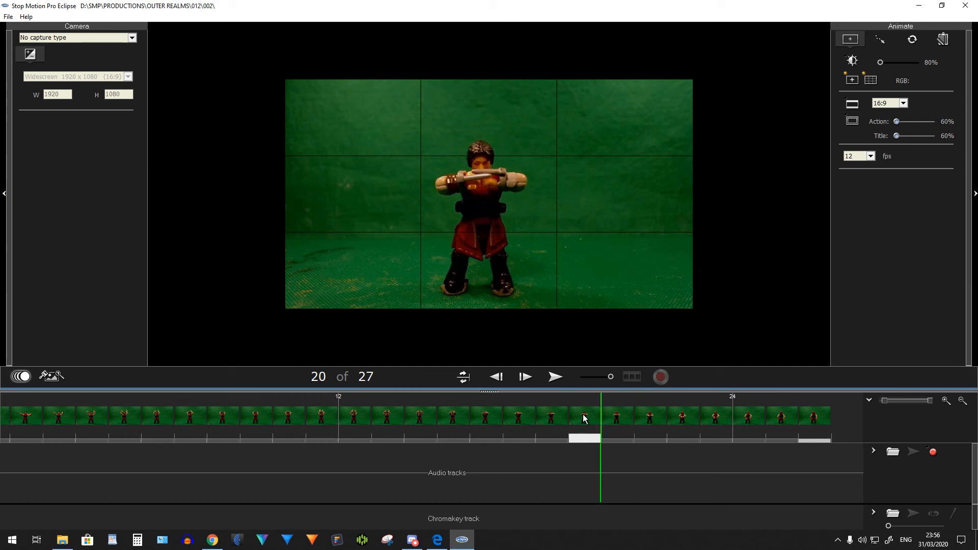
click(617, 419)
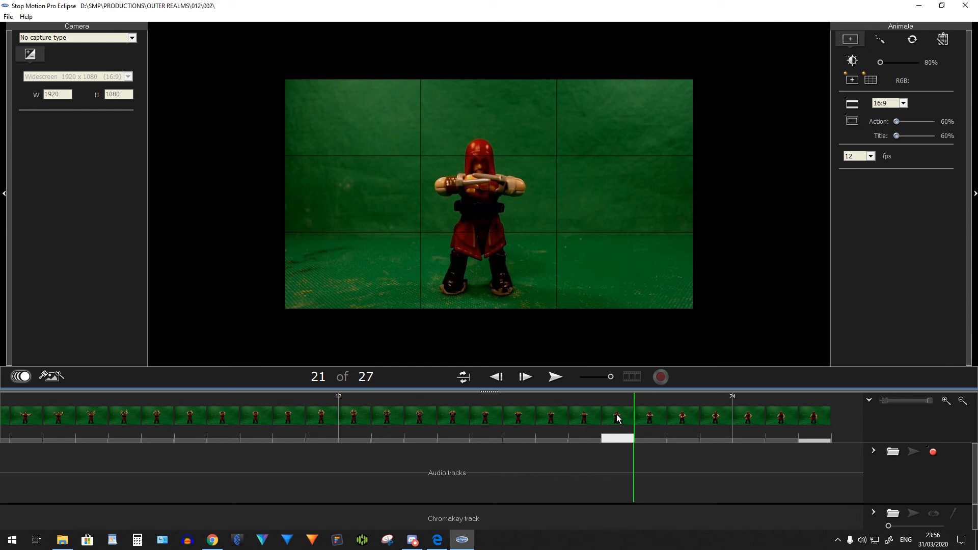
click(356, 417)
click(384, 418)
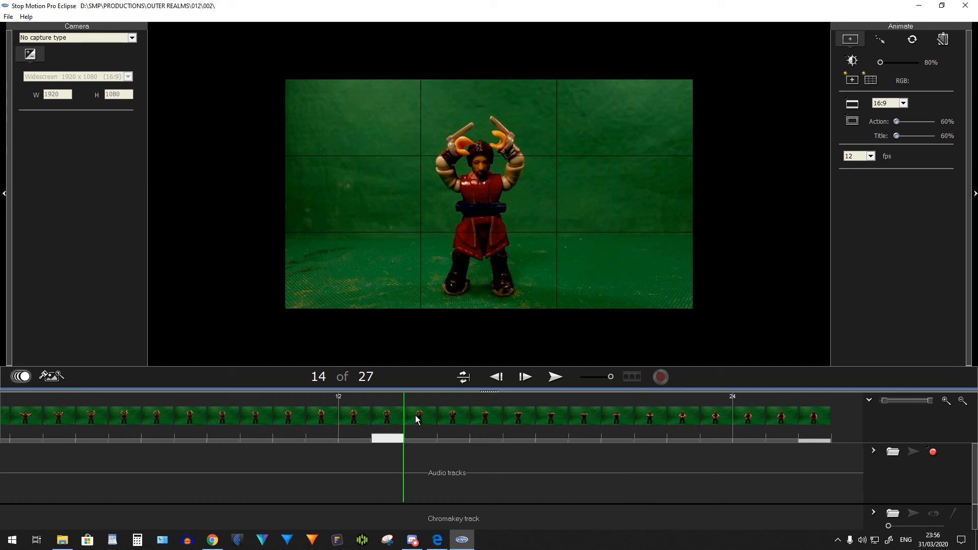
click(451, 417)
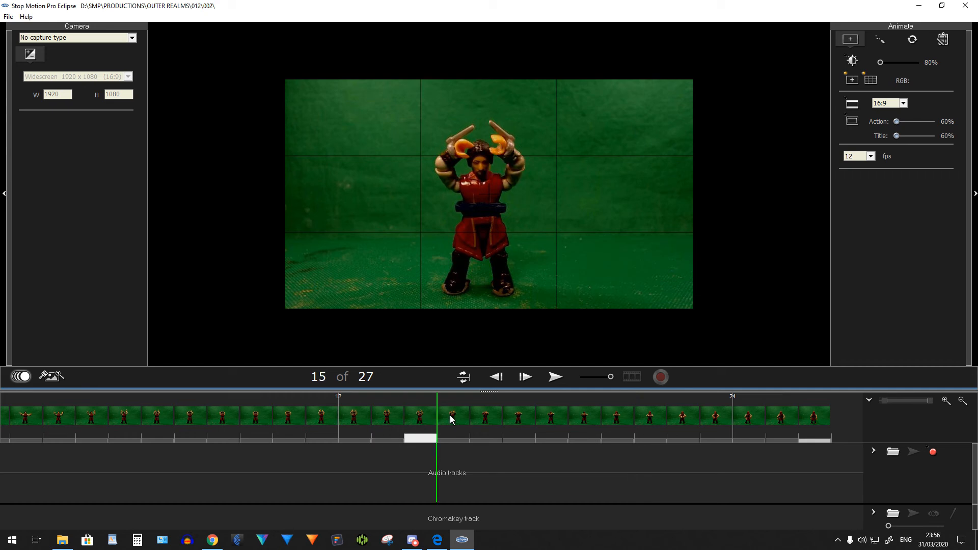
click(484, 416)
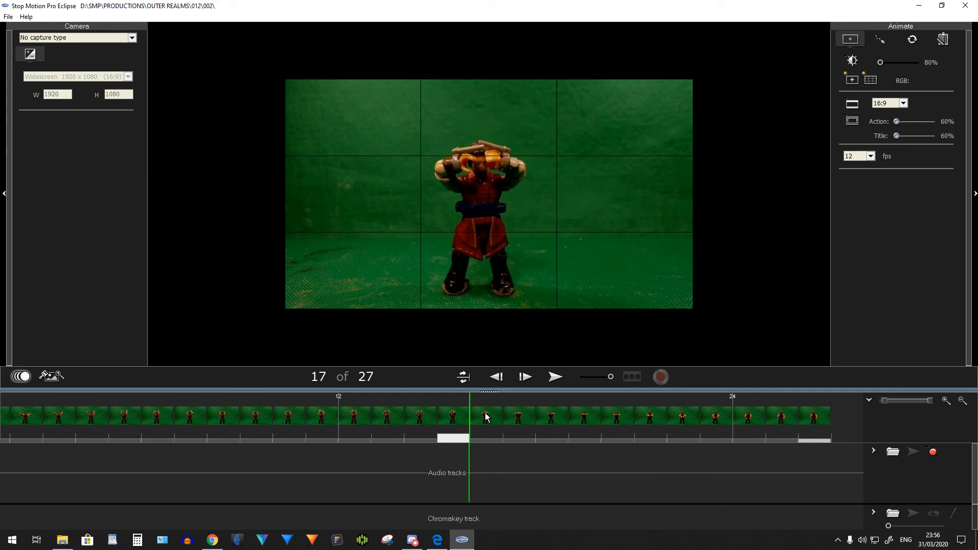
click(586, 418)
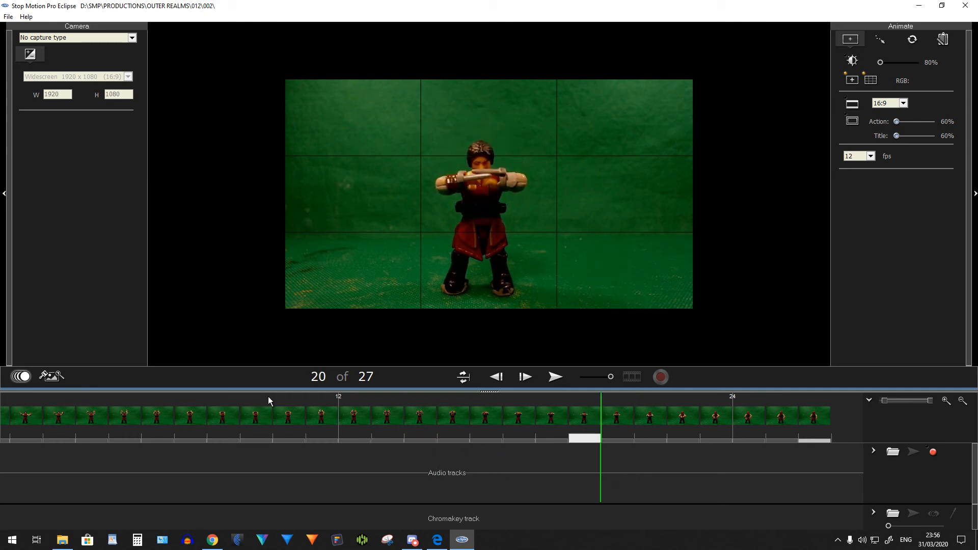
Open the editor's eraser mode for frame 20 and set frame 21 as the source image
click(51, 376)
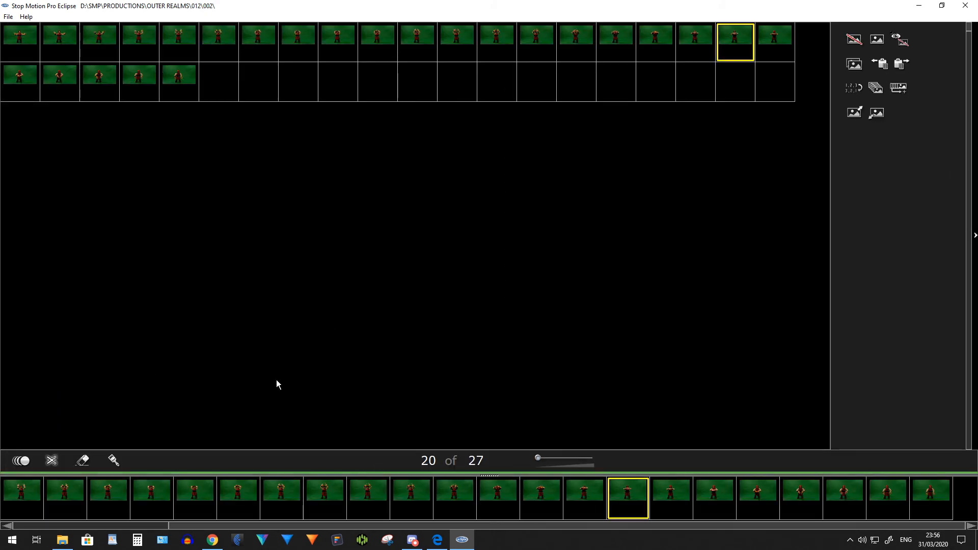
click(83, 460)
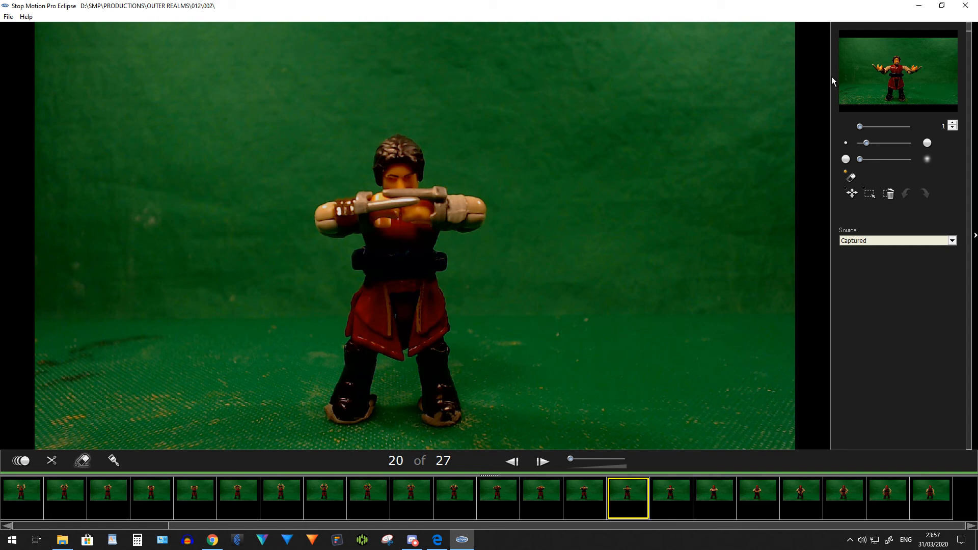
drag(861, 131, 900, 130)
click(952, 128)
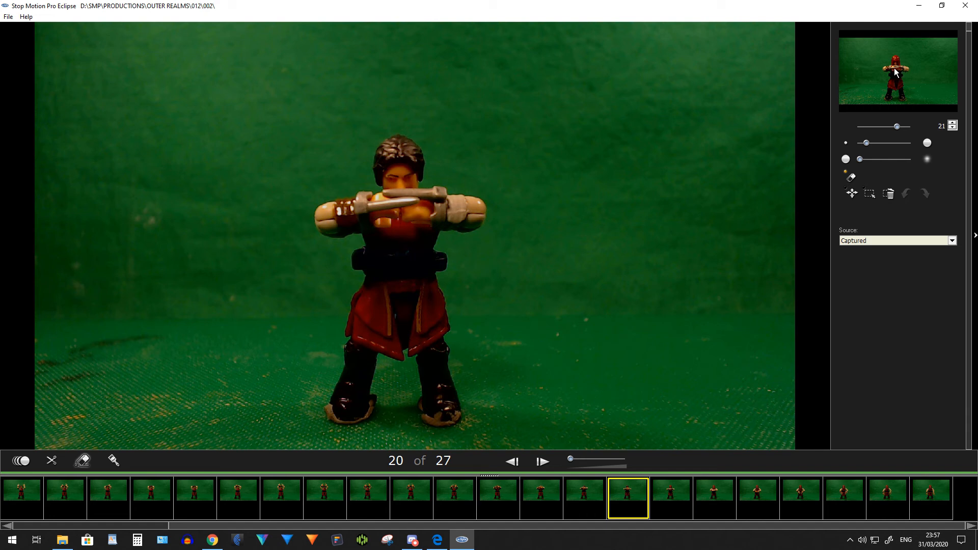
Erase a small patch at the top of the figure's hair on frame 13 to start revealing the red hood
click(245, 495)
click(284, 499)
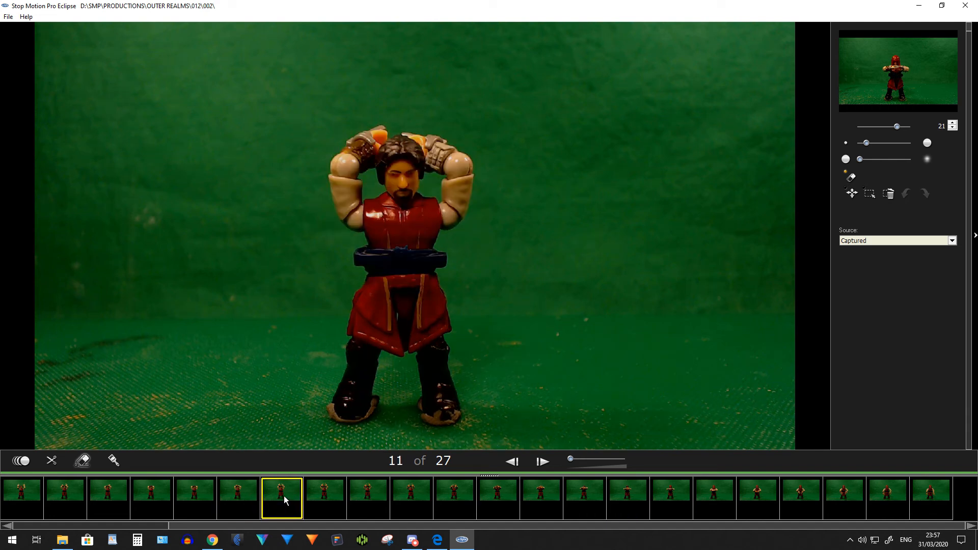
click(324, 493)
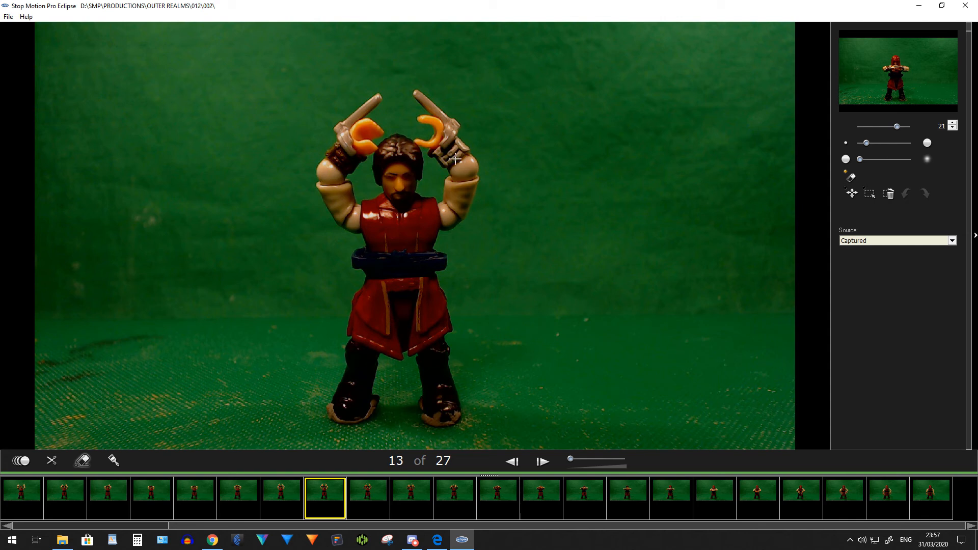
click(395, 132)
drag(400, 135, 408, 137)
Erase progressively more of the figure's hair on frames 14, 15 and 16 to reveal the red hood from the source frame
click(369, 496)
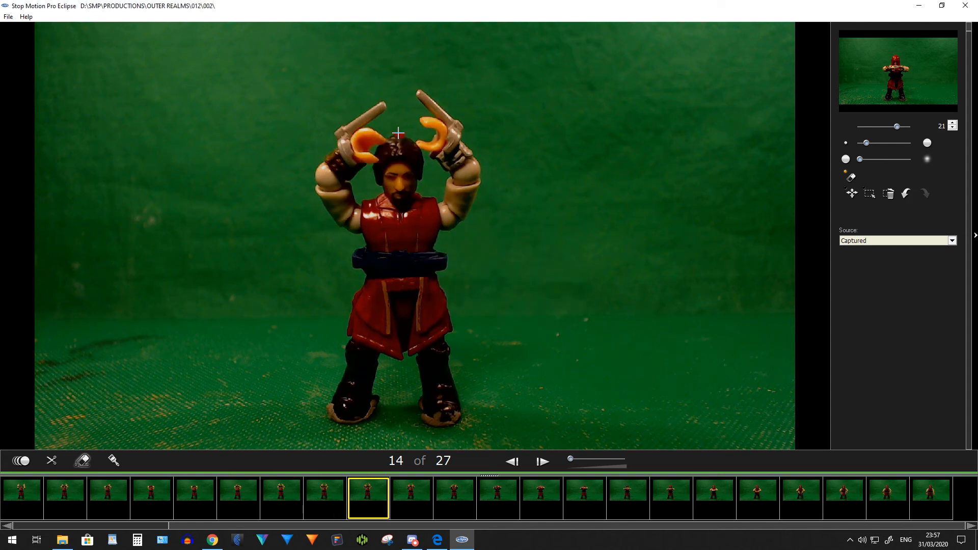
mouse_move(393, 135)
mouse_down()
mouse_move(412, 143)
mouse_move(393, 138)
mouse_move(375, 151)
mouse_move(419, 154)
mouse_up()
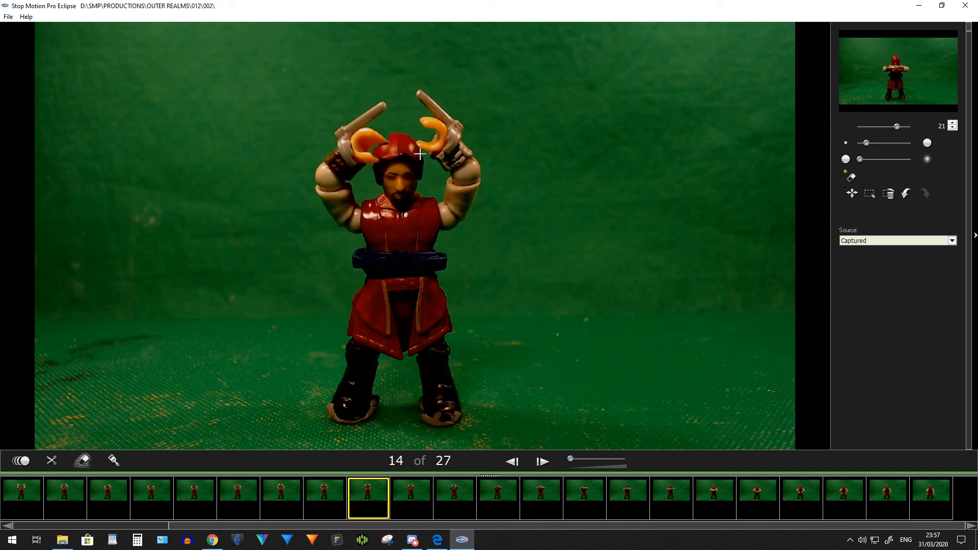
click(409, 497)
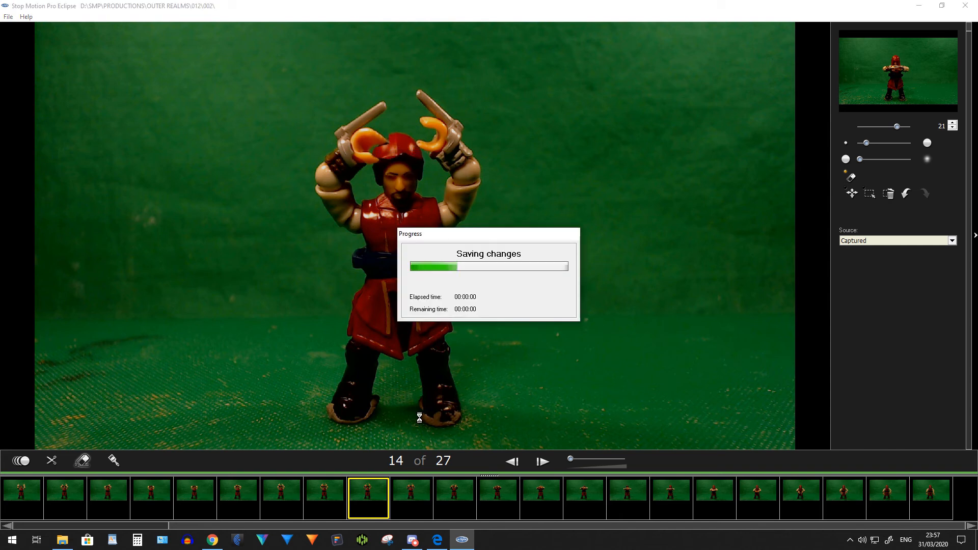
mouse_move(406, 145)
mouse_down()
mouse_move(389, 135)
mouse_move(407, 142)
mouse_move(388, 137)
mouse_move(393, 145)
mouse_move(380, 154)
mouse_move(403, 150)
mouse_move(377, 158)
mouse_up()
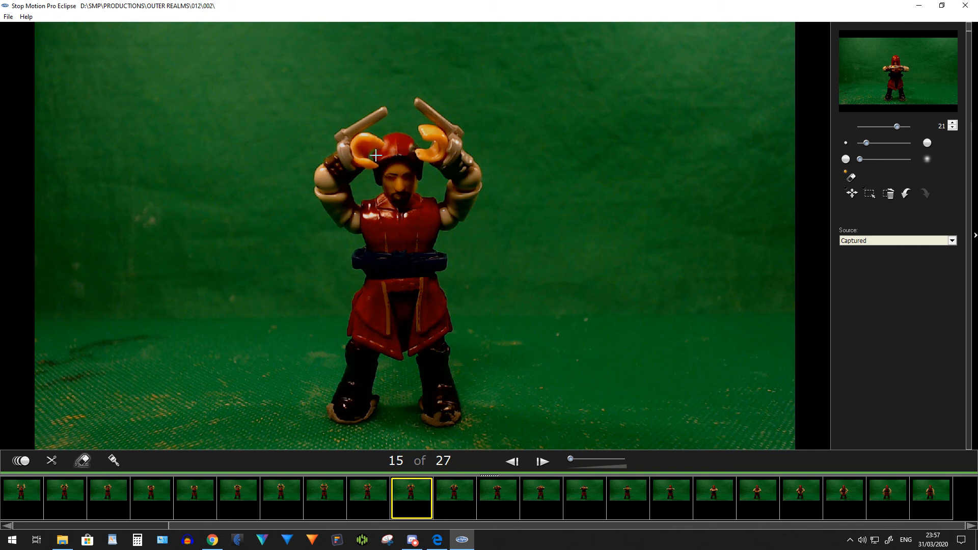
click(454, 493)
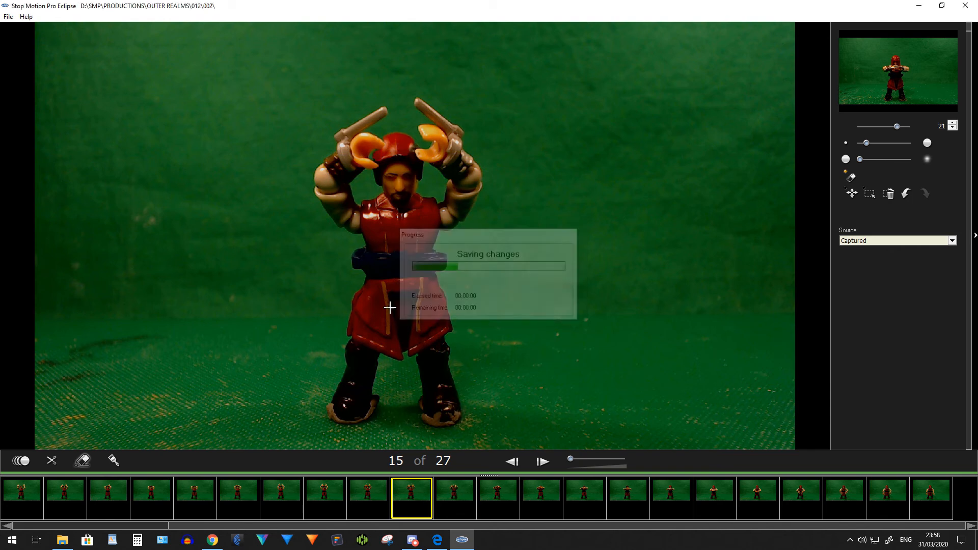
mouse_move(401, 136)
mouse_down()
mouse_move(386, 138)
mouse_move(409, 137)
mouse_move(411, 148)
mouse_move(382, 164)
mouse_move(403, 155)
mouse_move(397, 149)
mouse_up()
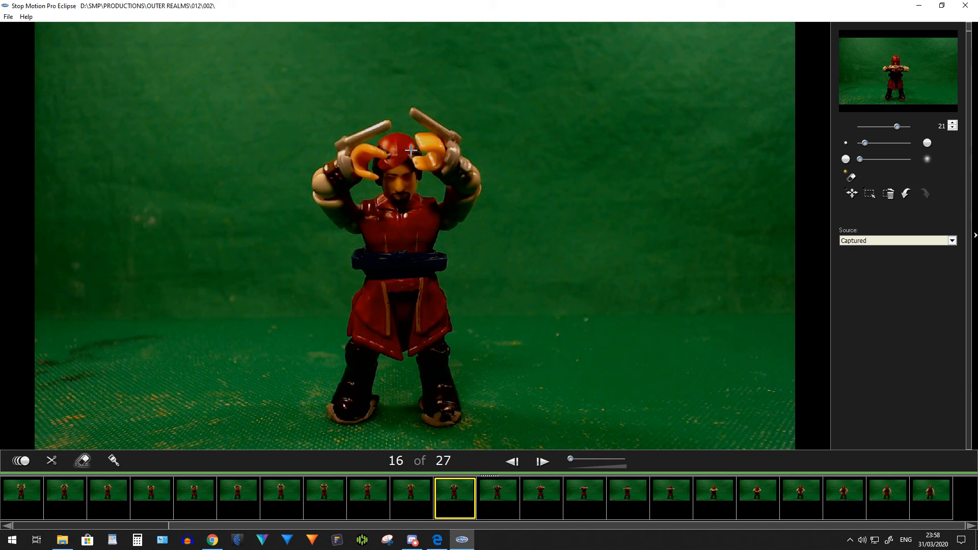
Erase the visible hair around the raised arms and blades on frames 17 and 18 to reveal the red hood
click(498, 492)
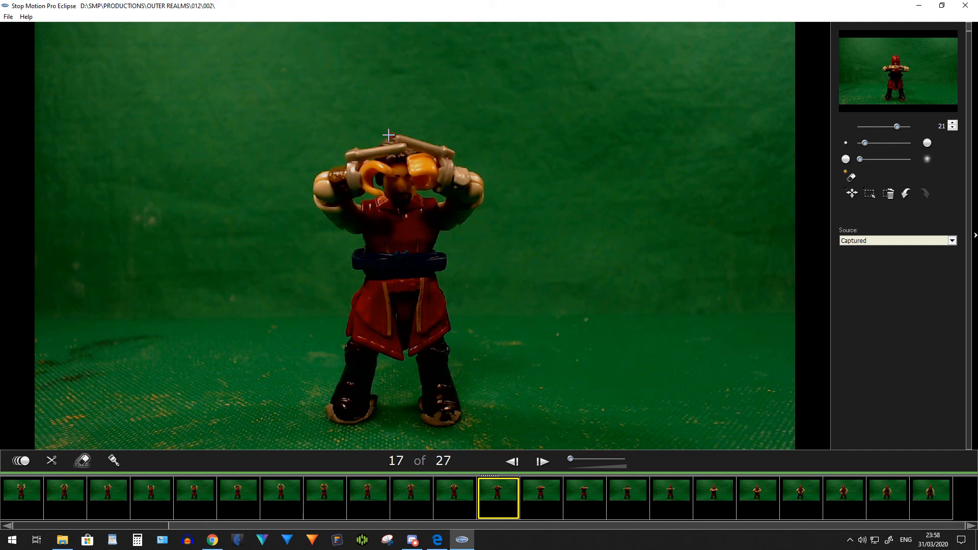
drag(381, 141, 401, 170)
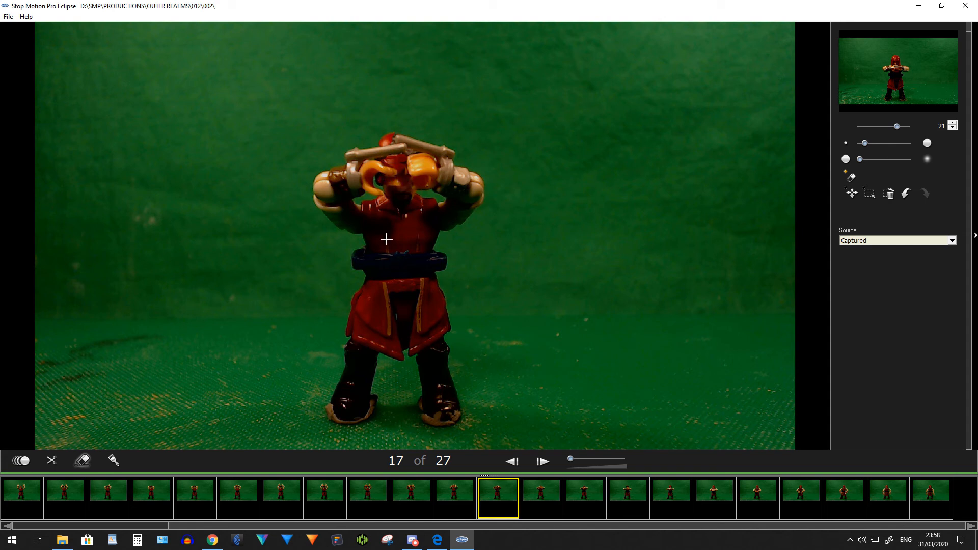
click(537, 502)
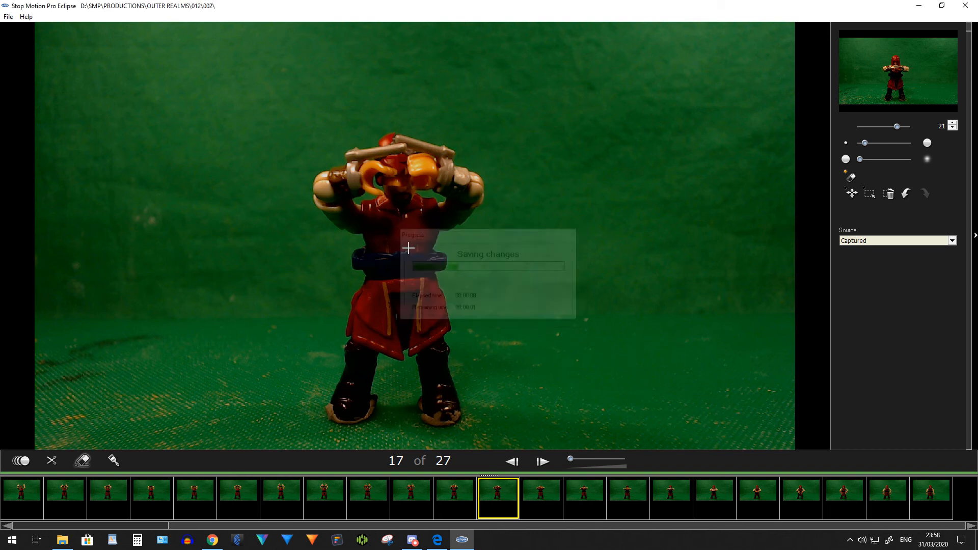
mouse_move(426, 144)
mouse_down()
mouse_move(371, 136)
mouse_move(428, 146)
mouse_move(374, 150)
mouse_move(402, 145)
mouse_up()
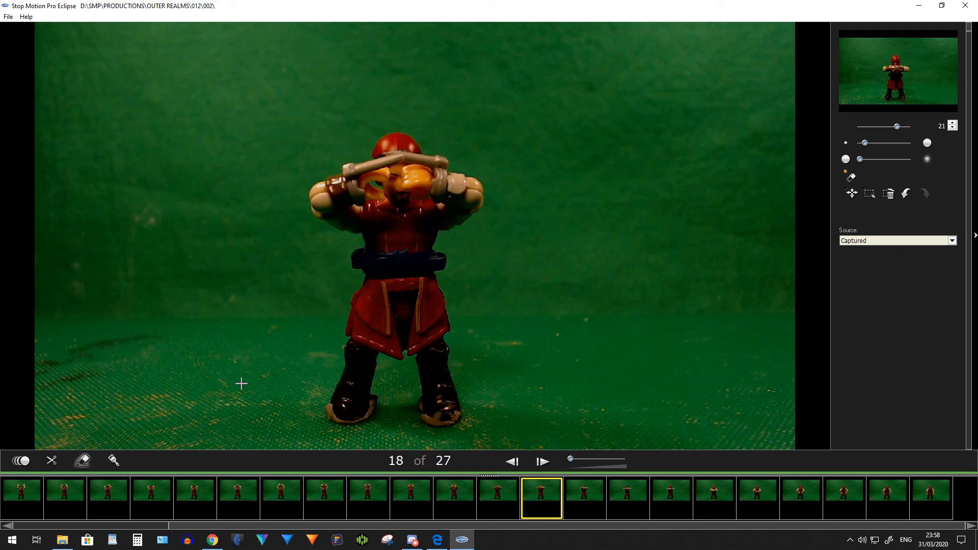
Return to the animation view and play back the sequence to check the hood transition
click(21, 461)
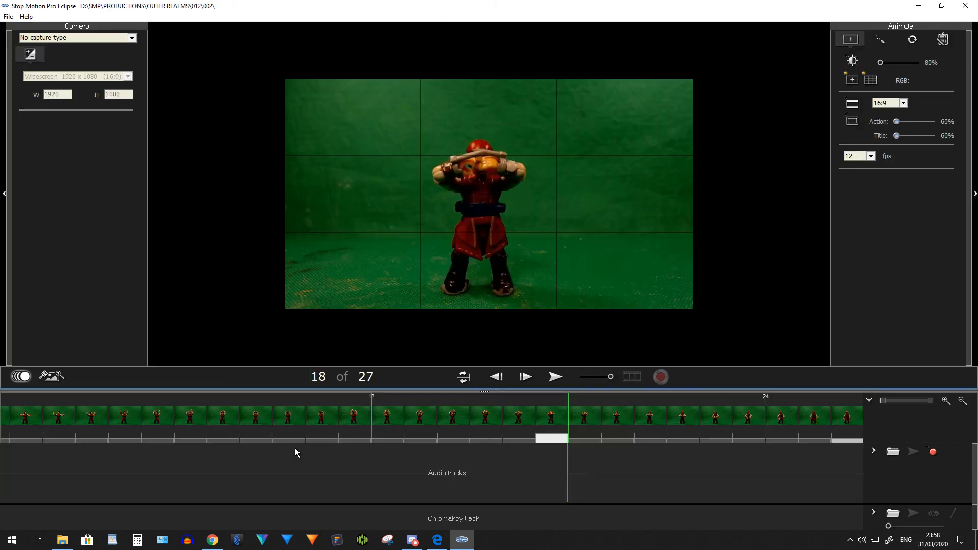
key(space)
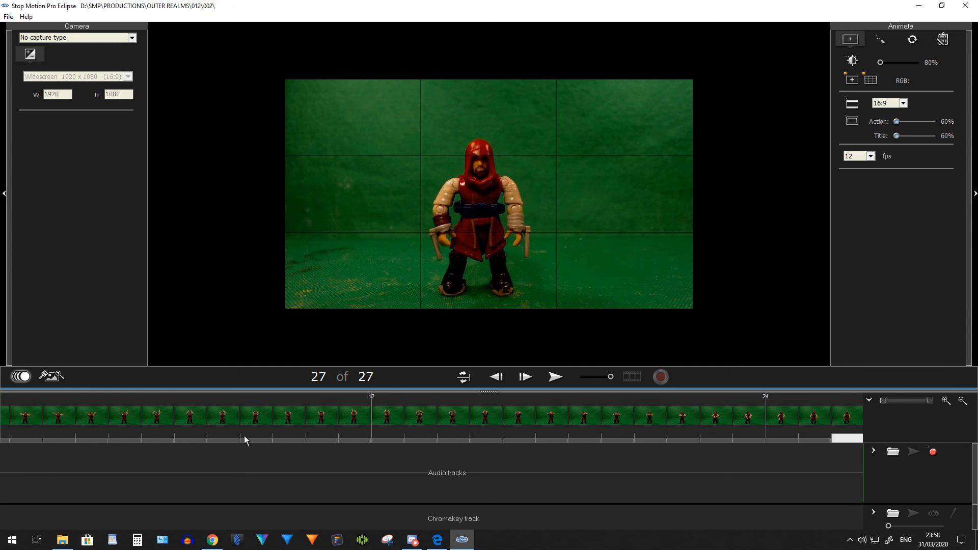
key(space)
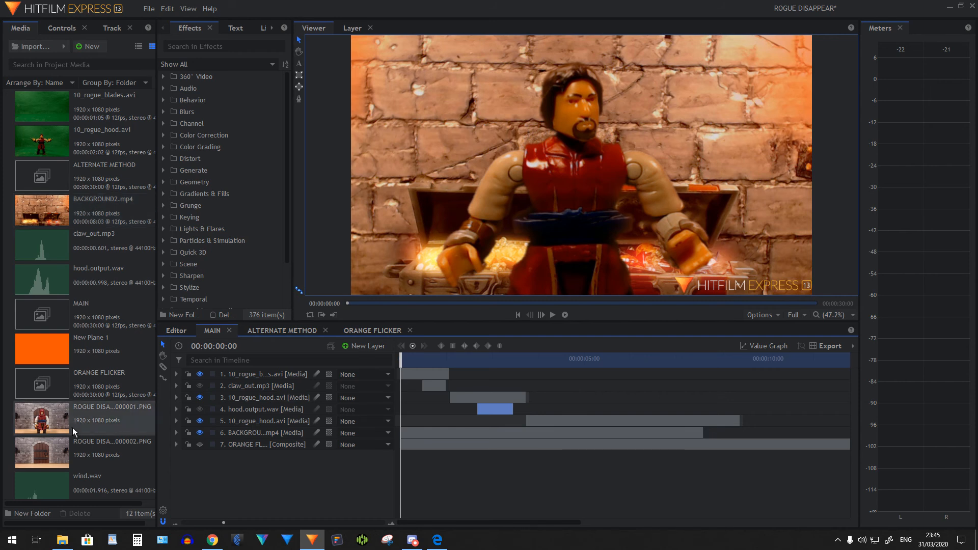
Create a VIDEOS folder in the HitFilm Express project media and move 10_rogue_blades.avi, 10_rogue_hood.avi and BACKGROUND2.mp4 into it
click(27, 512)
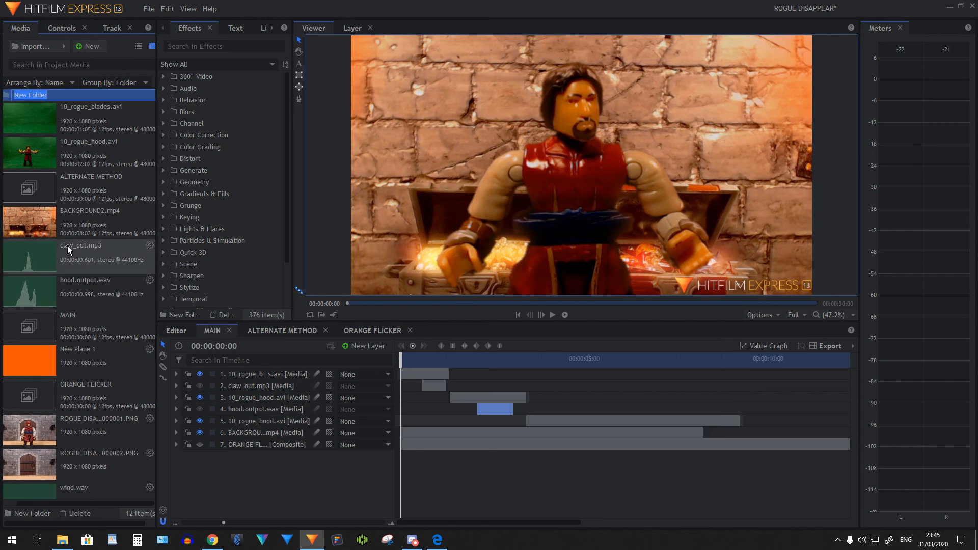
text(VIDEOS)
key(Return)
click(29, 126)
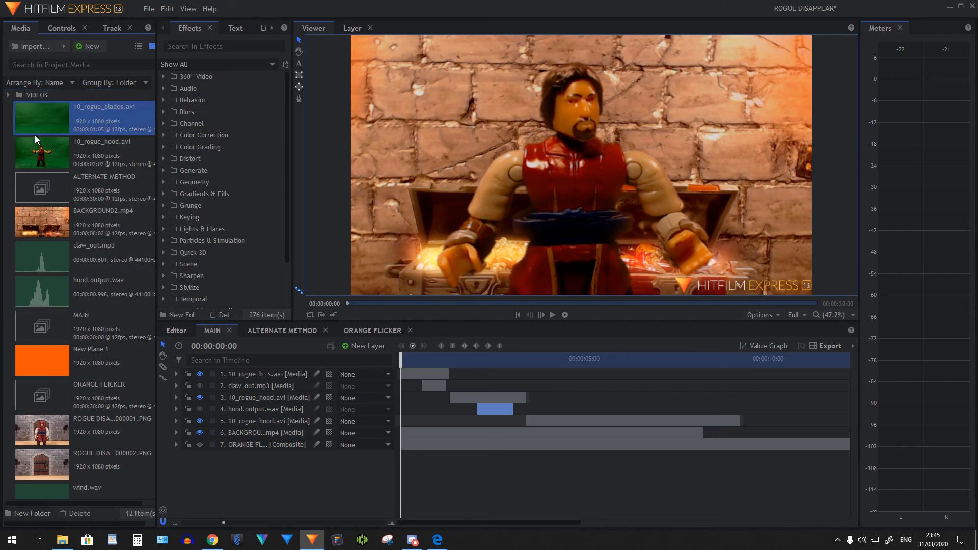
ctrl+click(48, 154)
ctrl+click(49, 213)
drag(51, 124, 51, 96)
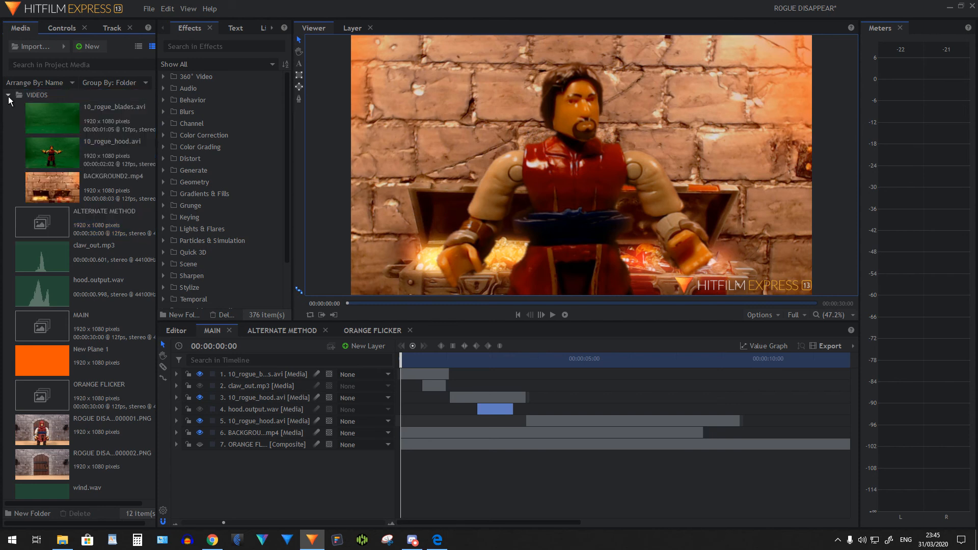
click(8, 96)
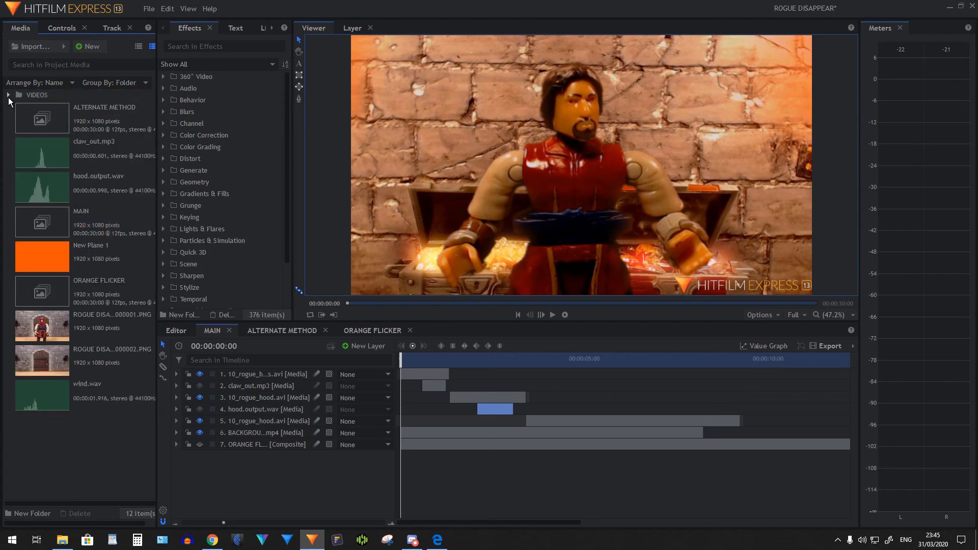
Create an IMAGES folder in the project media and move the two ROGUE DISA… PNG images into it
click(32, 513)
text(IMAGES)
key(Return)
drag(24, 503, 16, 519)
click(41, 343)
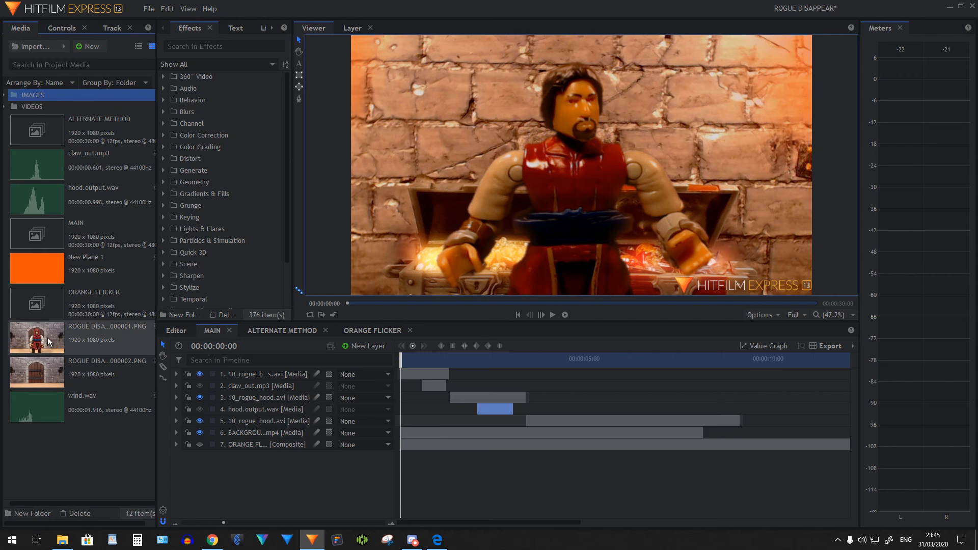
shift+click(45, 370)
drag(50, 342, 67, 93)
click(9, 95)
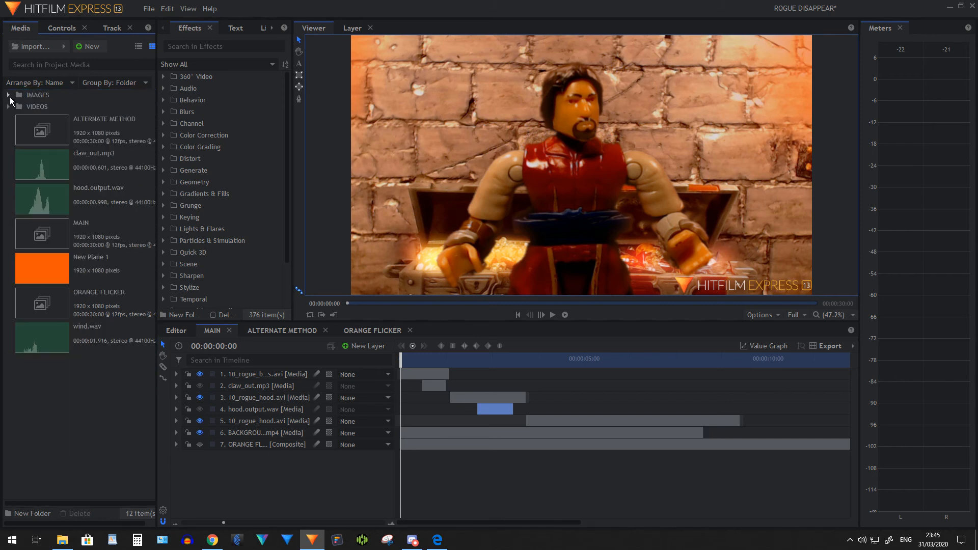
Create a SOUNDS folder in the project media and move claw_out.mp3, hood.output.wav and wind.wav into it
click(28, 512)
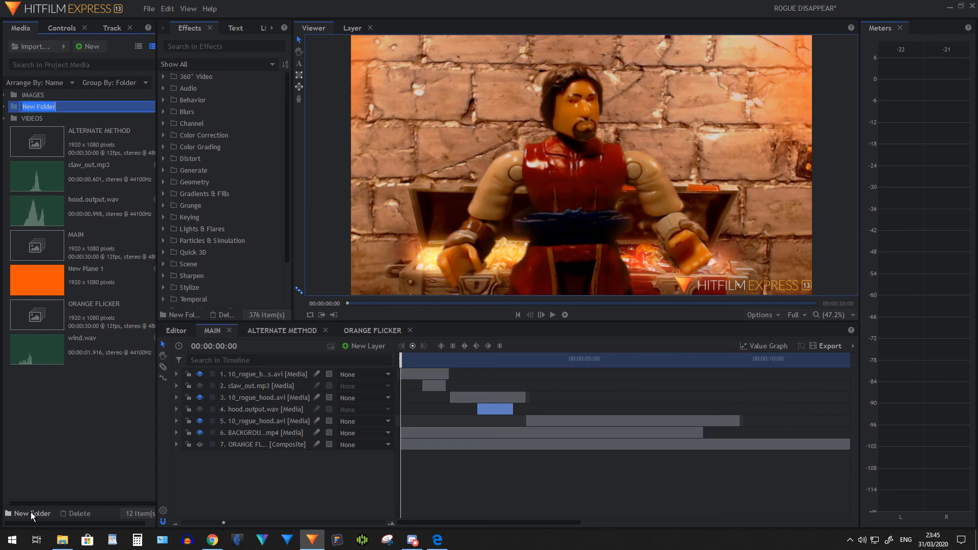
text(SOUNDS)
key(Return)
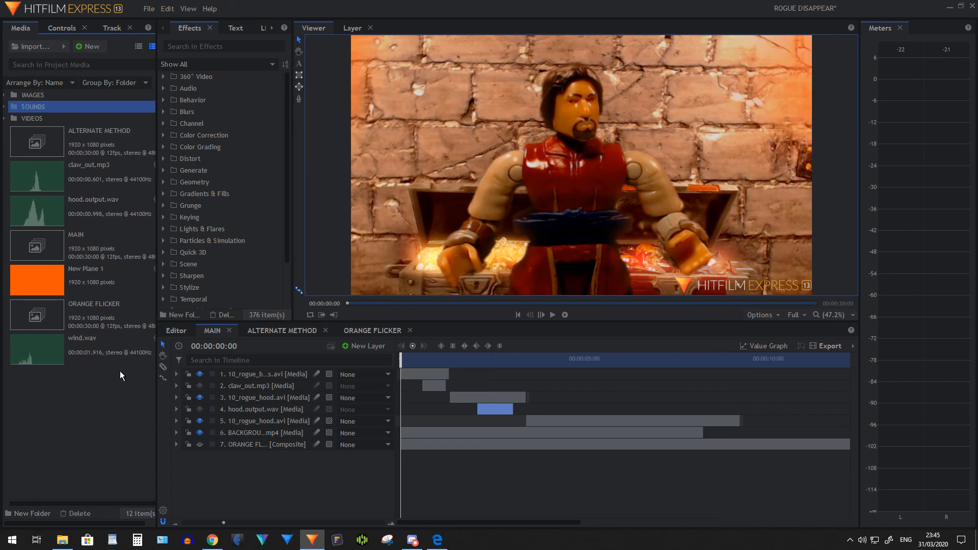
click(53, 178)
ctrl+click(57, 208)
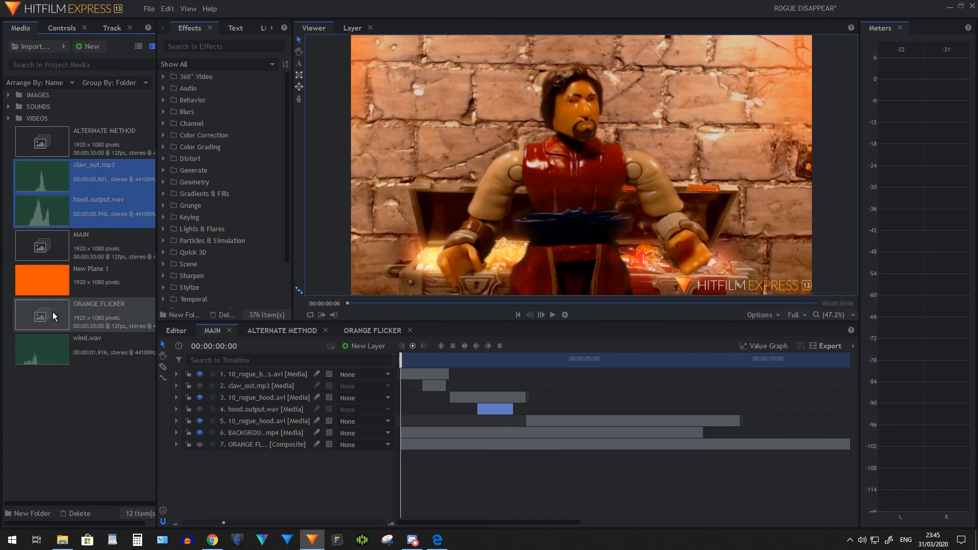
ctrl+click(47, 341)
drag(53, 175, 50, 106)
click(8, 109)
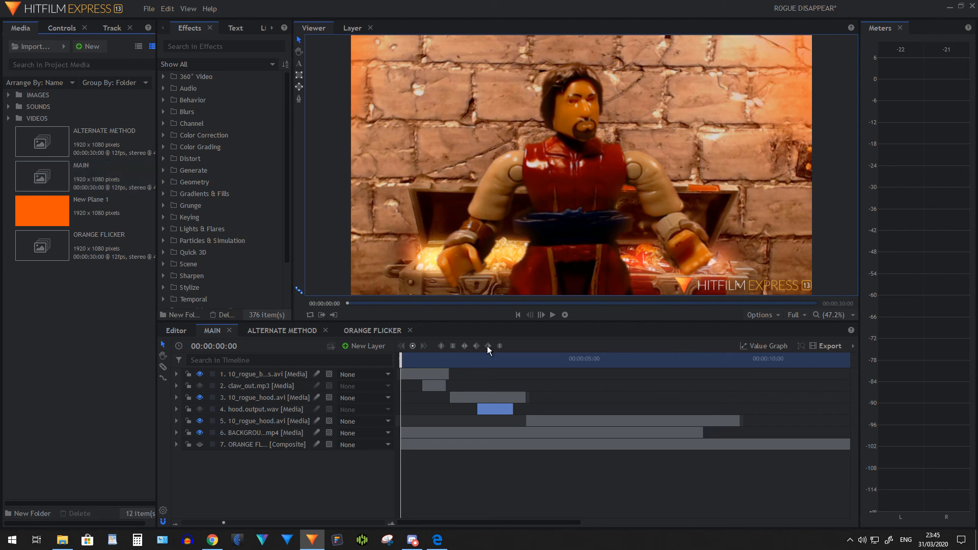
Keyframe the opacity of the layer 5 10_rogue_hood.avi clip from 100% at 00:00:04:01 to 0% at 00:00:05:01
click(552, 314)
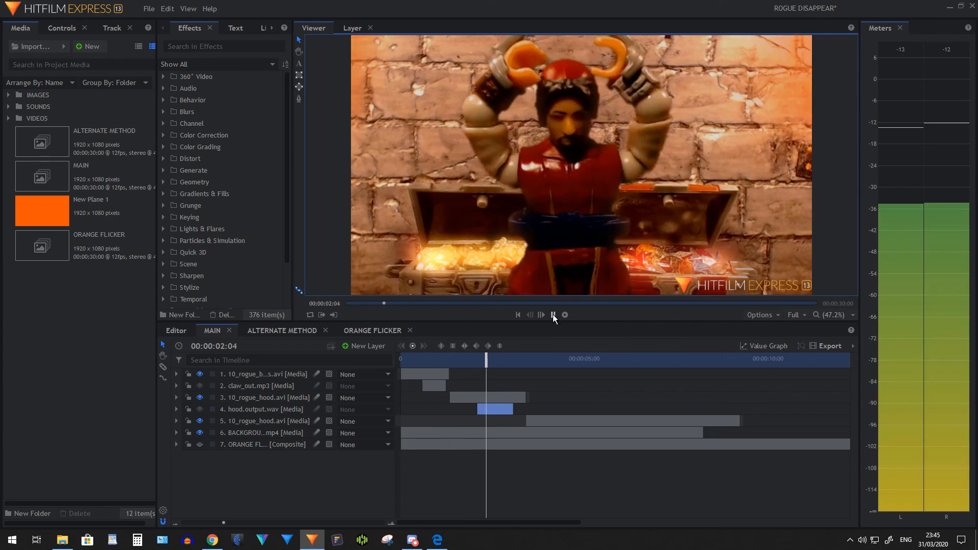
click(552, 315)
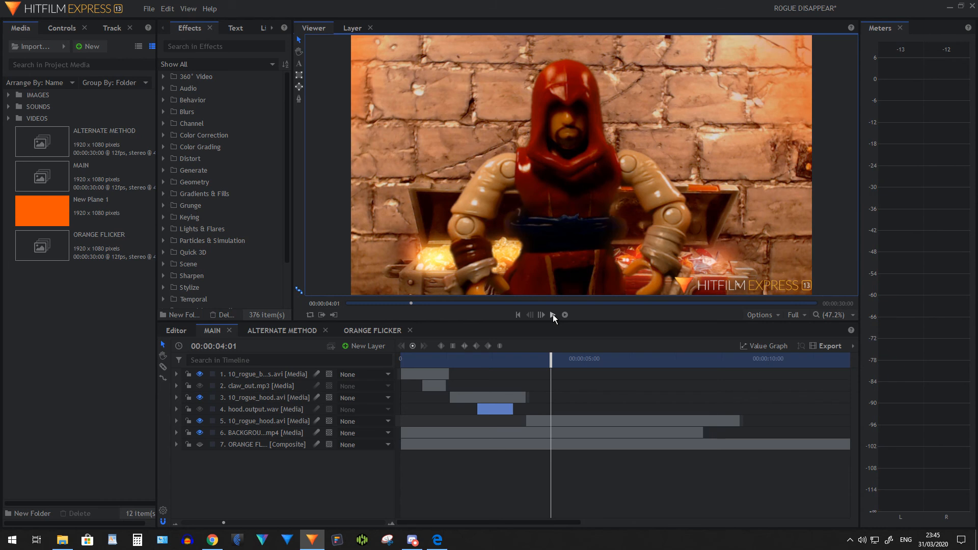
click(176, 421)
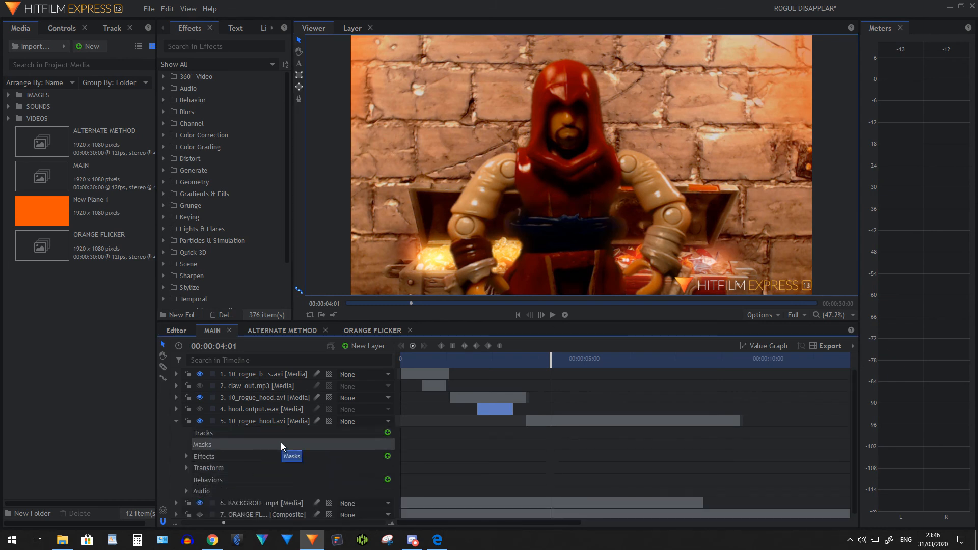
scroll(277, 438, down, 1)
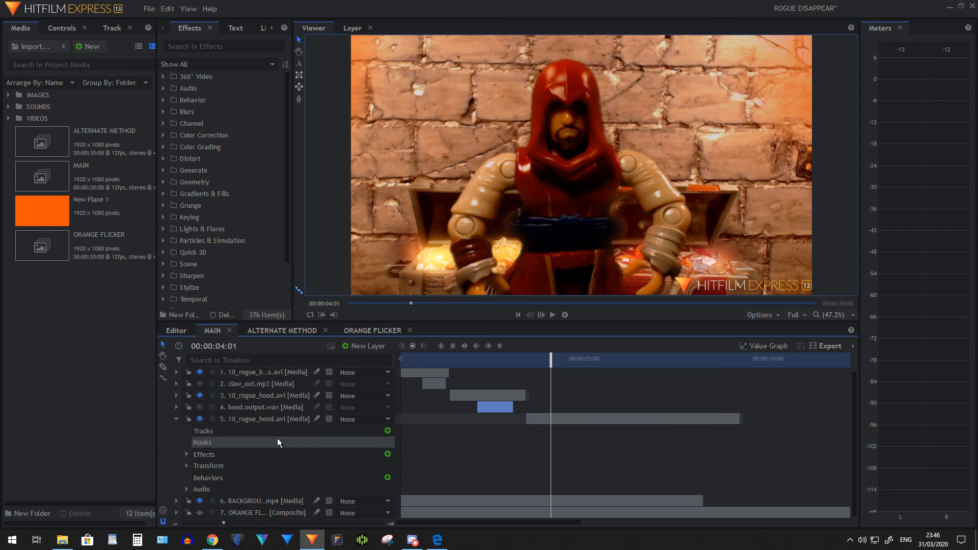
click(185, 466)
scroll(305, 433, down, 3)
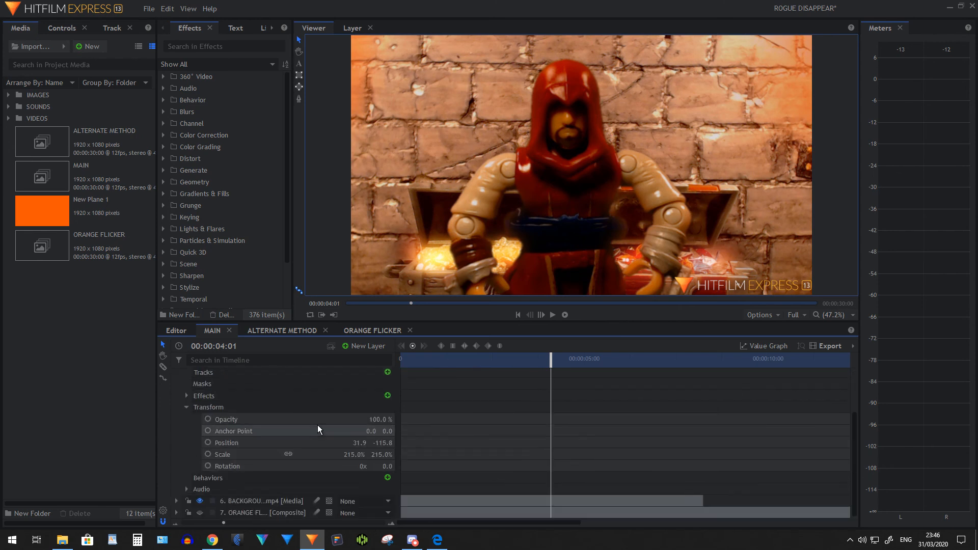
click(208, 419)
drag(551, 358, 587, 358)
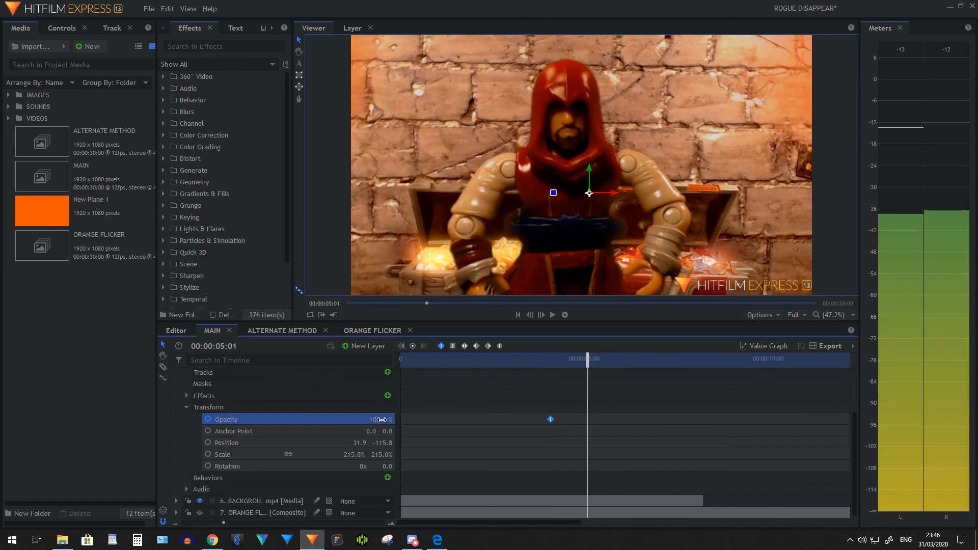
drag(381, 419, 329, 419)
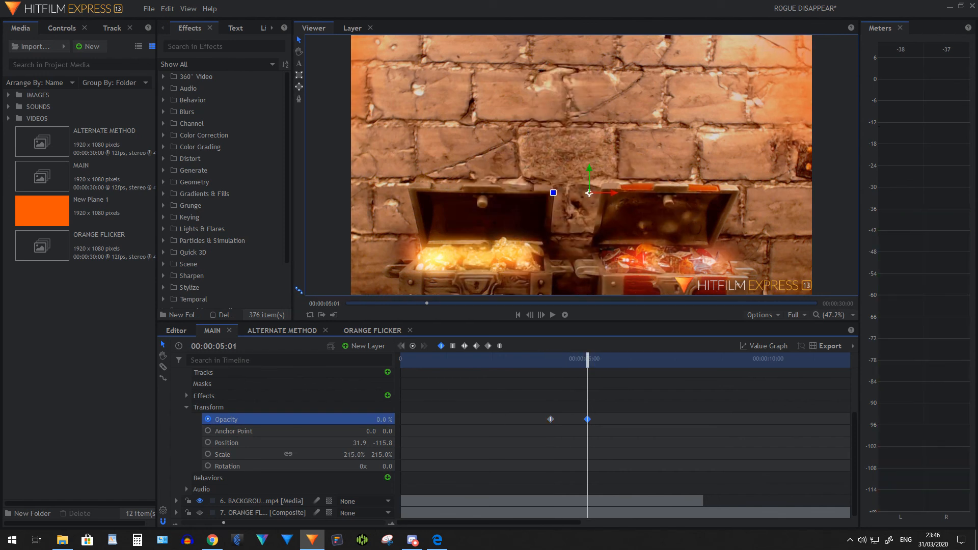
Play back the rogue's opacity fade-out and collapse the layer's properties
click(545, 358)
click(555, 316)
click(554, 316)
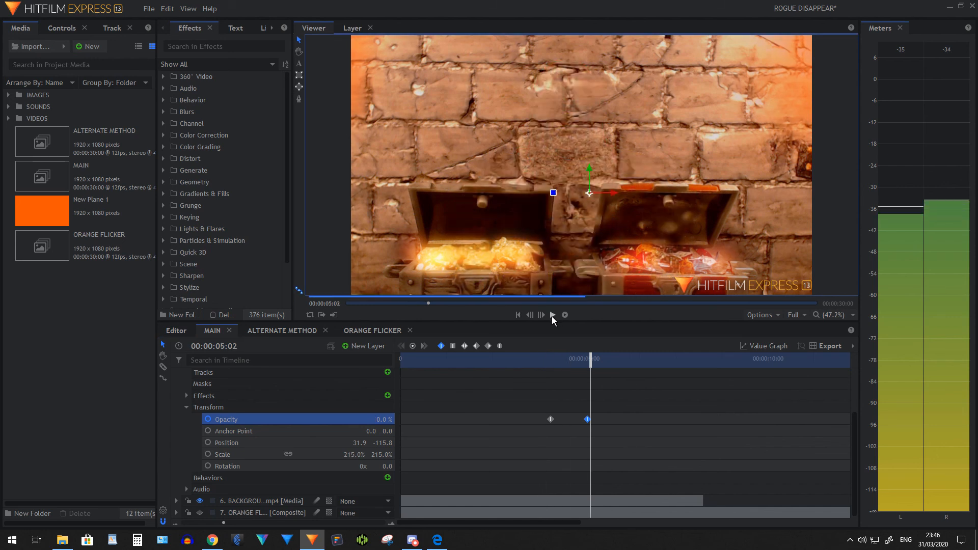
scroll(230, 420, up, 2)
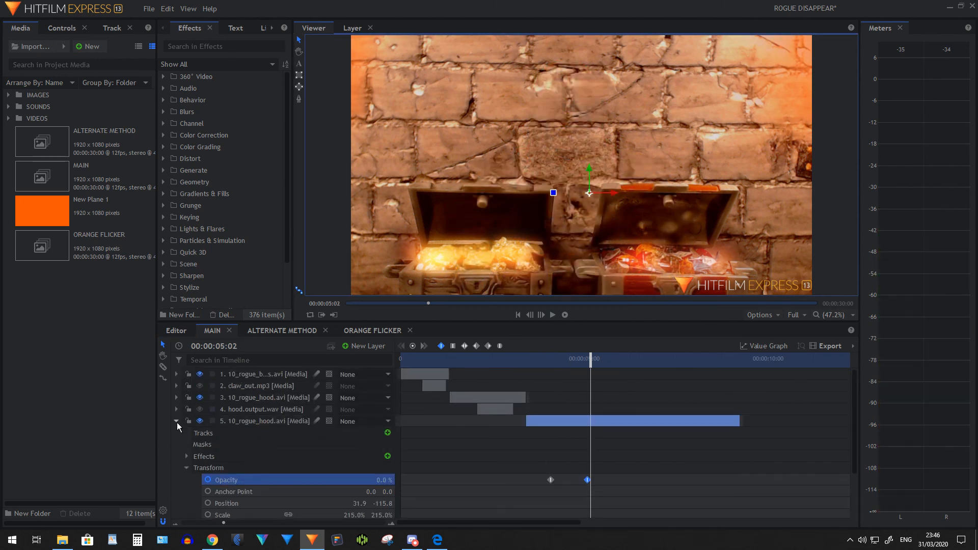
click(176, 422)
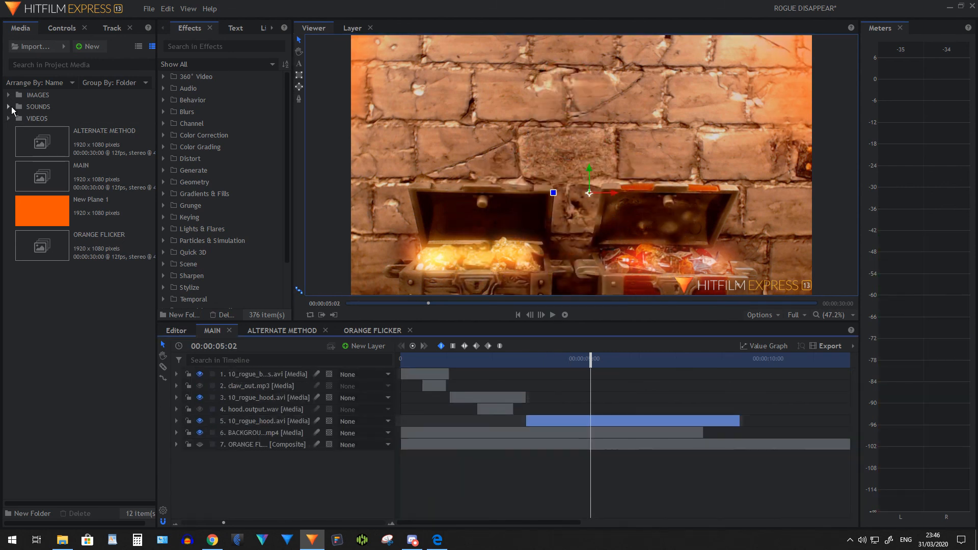
Place wind.wav beneath the fading 10_rogue_hood.avi layer, starting near the beginning of the fade, and play back the sound with the disappearance
click(8, 106)
drag(55, 208, 556, 423)
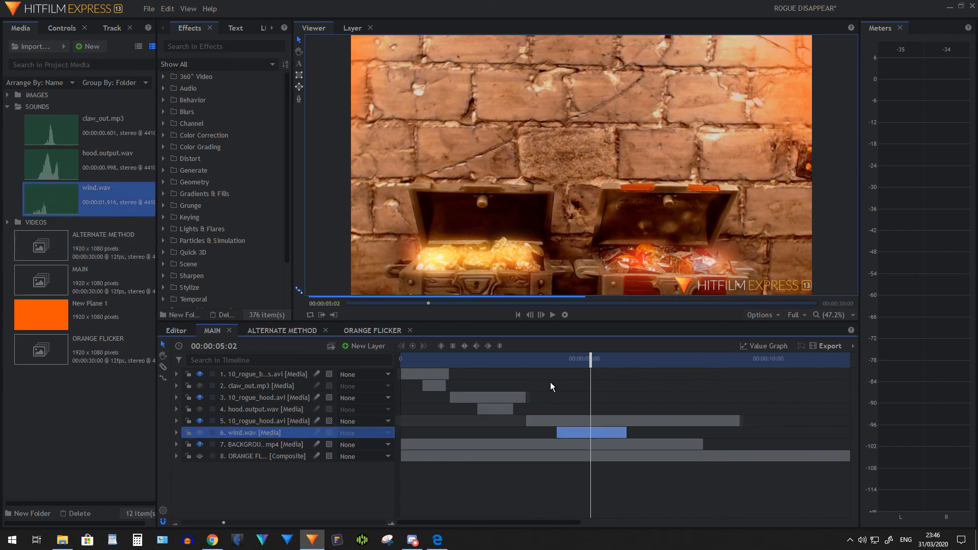
click(554, 363)
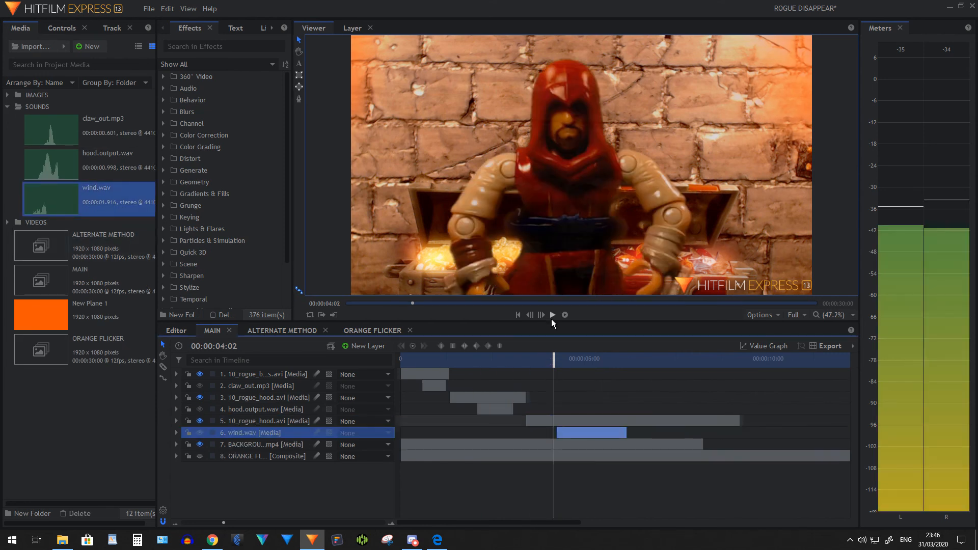
click(552, 314)
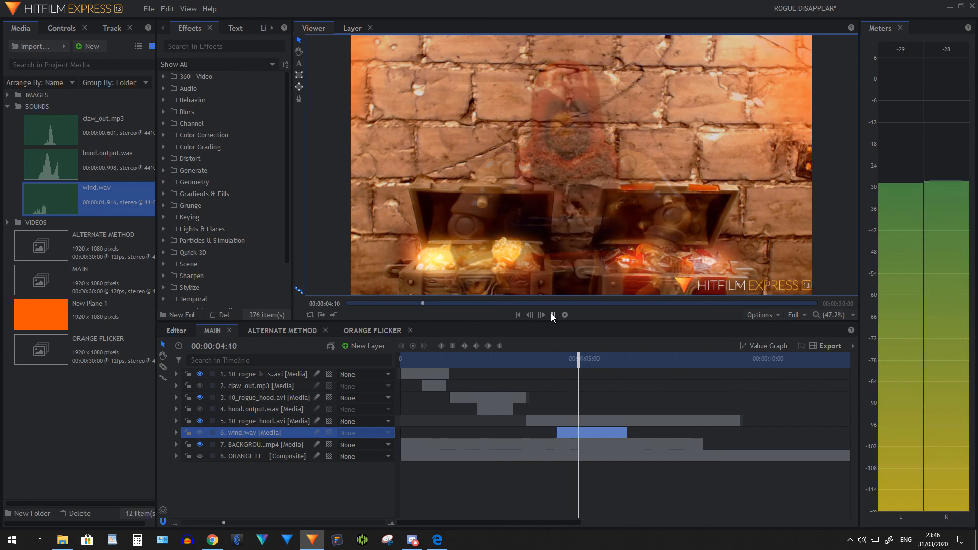
click(551, 314)
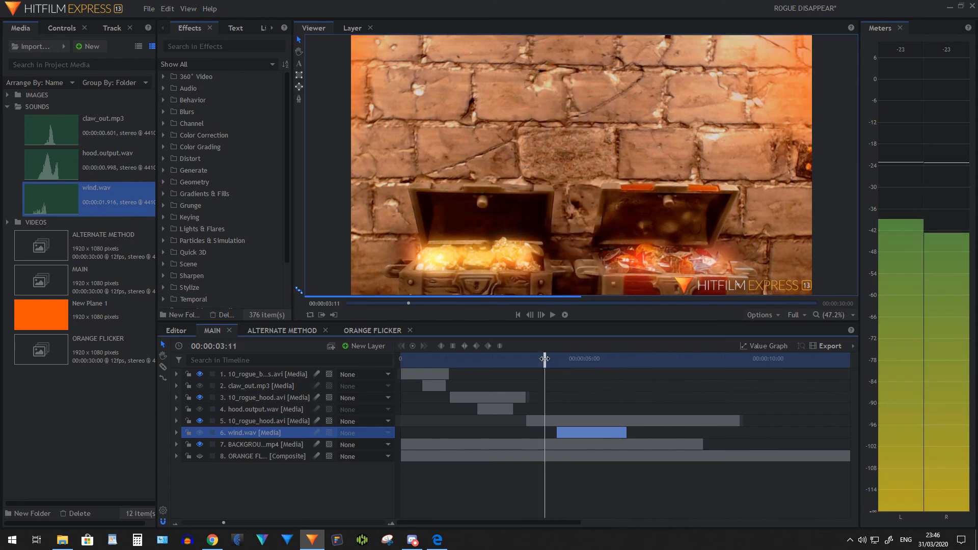
click(544, 359)
click(552, 314)
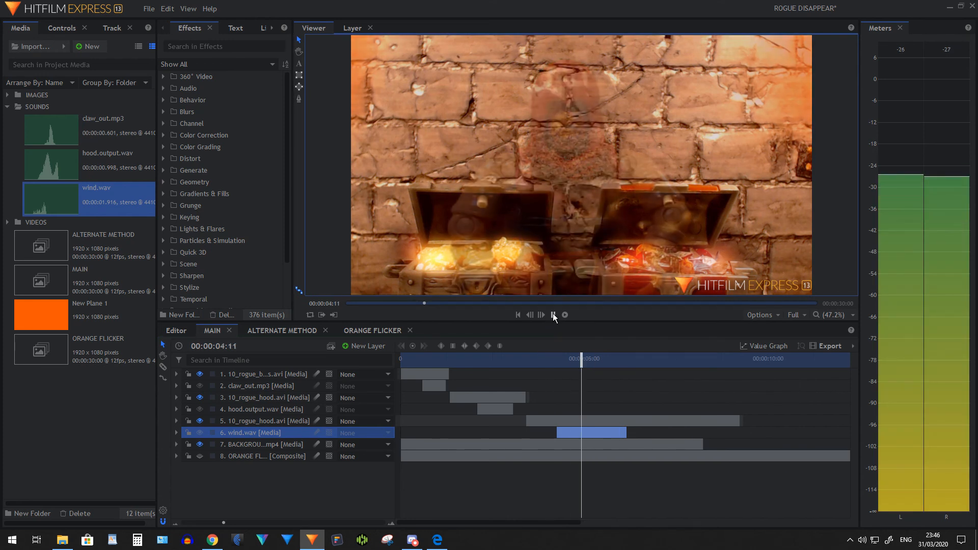
click(552, 314)
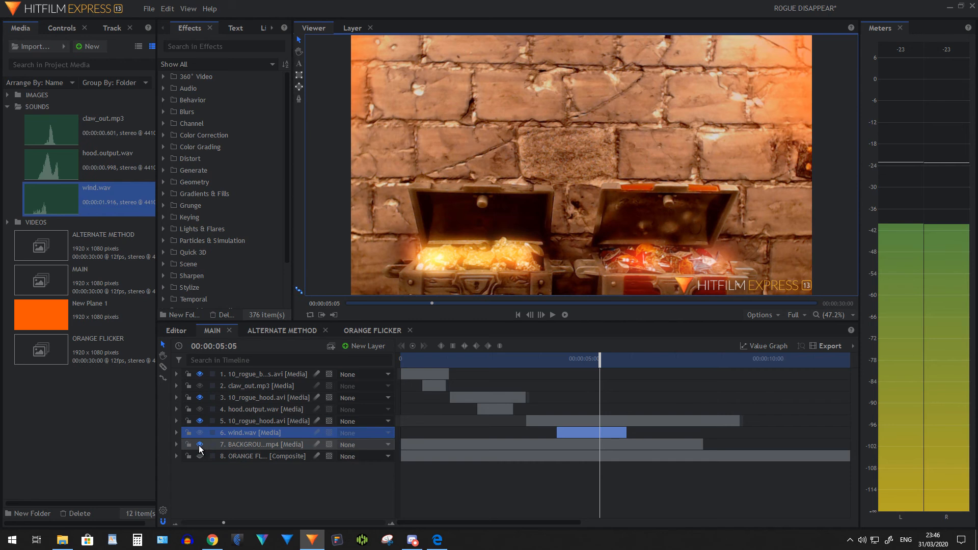
Hide BACKGROUND2.mp4 to inspect the isolated rogue, and compare the two ALTERNATE METHOD images by toggling the top one's visibility
click(200, 445)
click(529, 362)
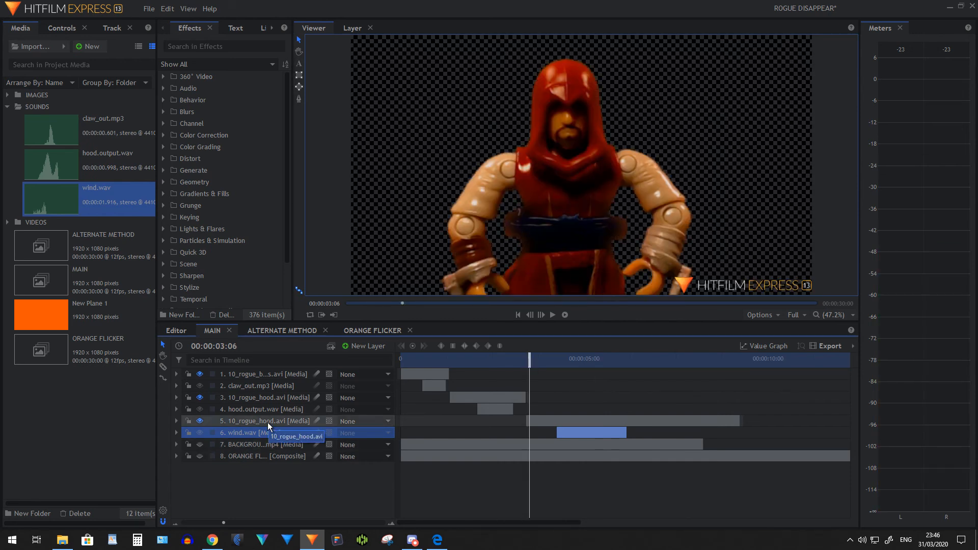
click(294, 332)
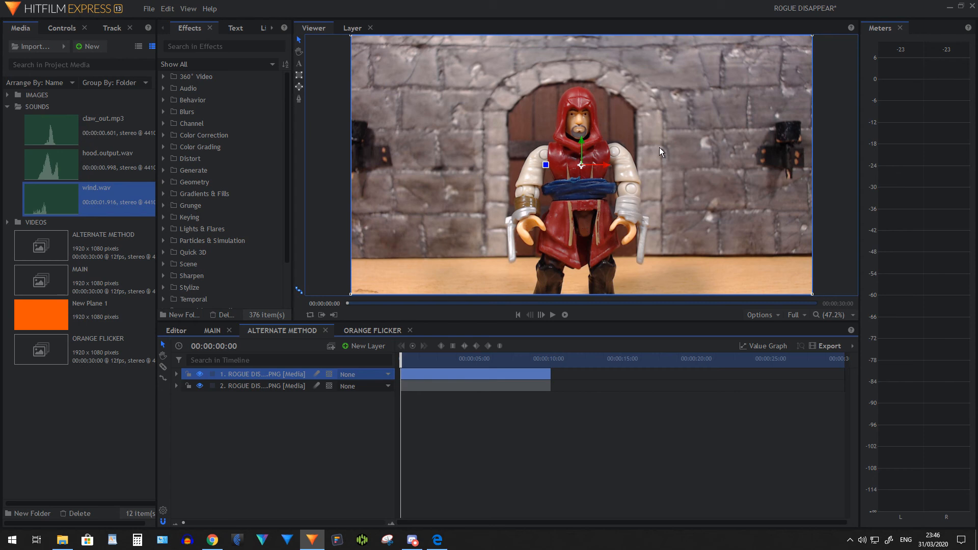
click(199, 374)
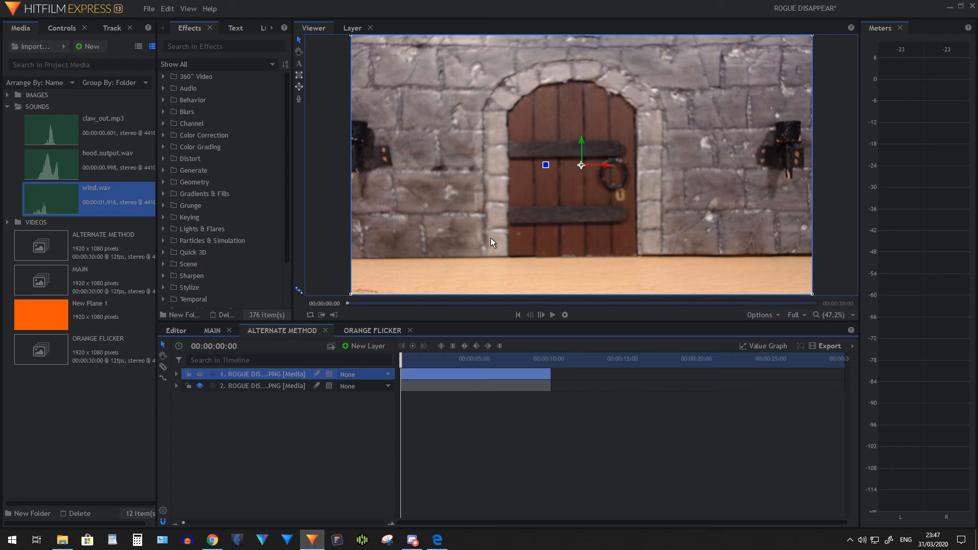
click(199, 374)
Keyframe the top ALTERNATE METHOD image's opacity from 100% down to 0% at 00:00:04:01, and play back the fade
click(176, 374)
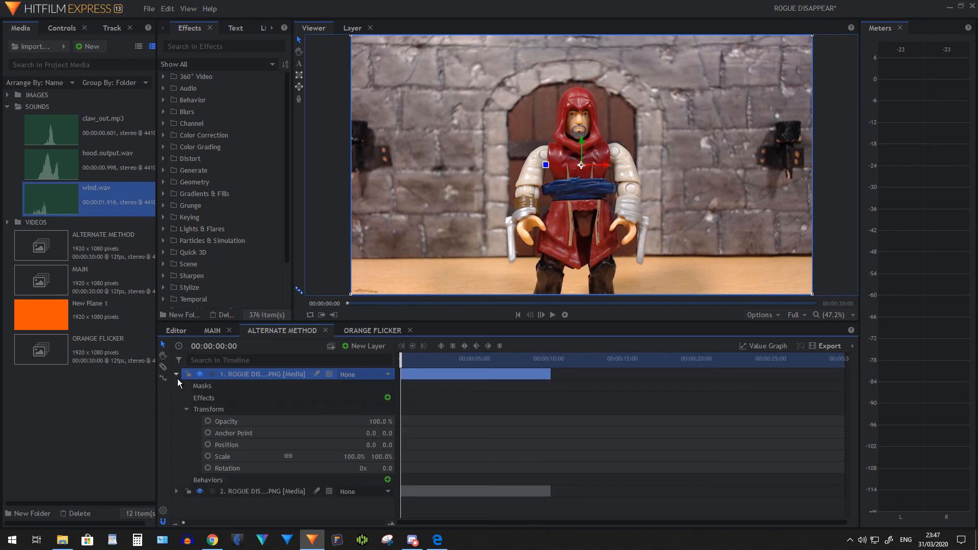
drag(400, 360, 460, 360)
click(207, 421)
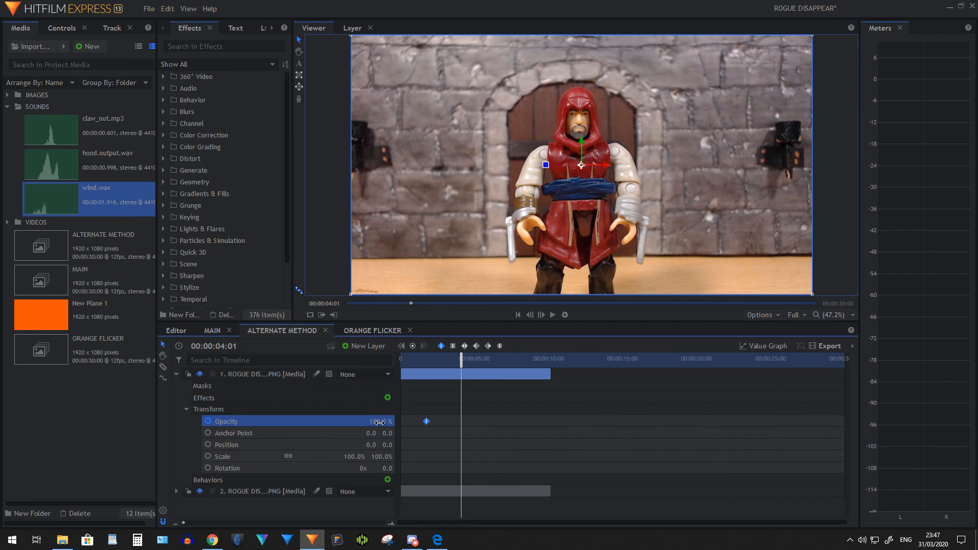
drag(379, 421, 320, 422)
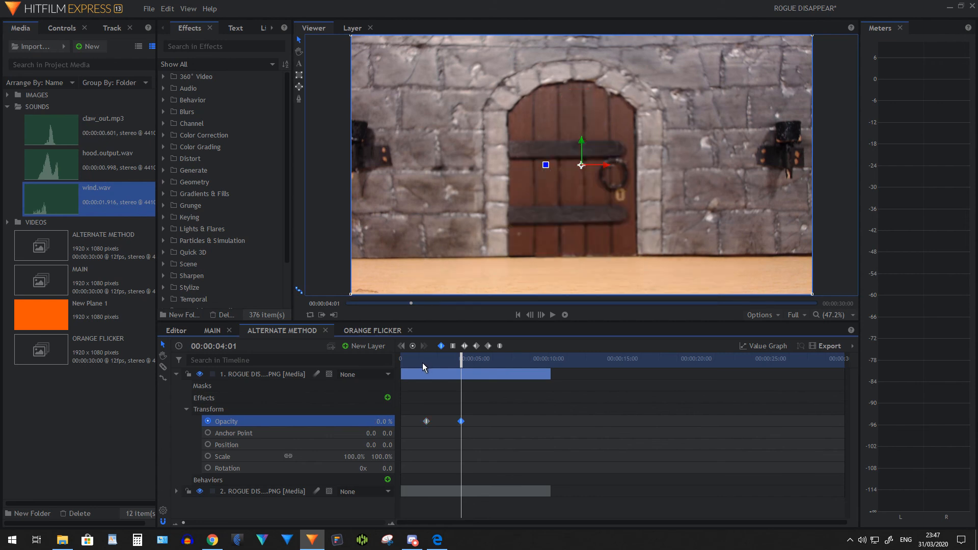
click(423, 362)
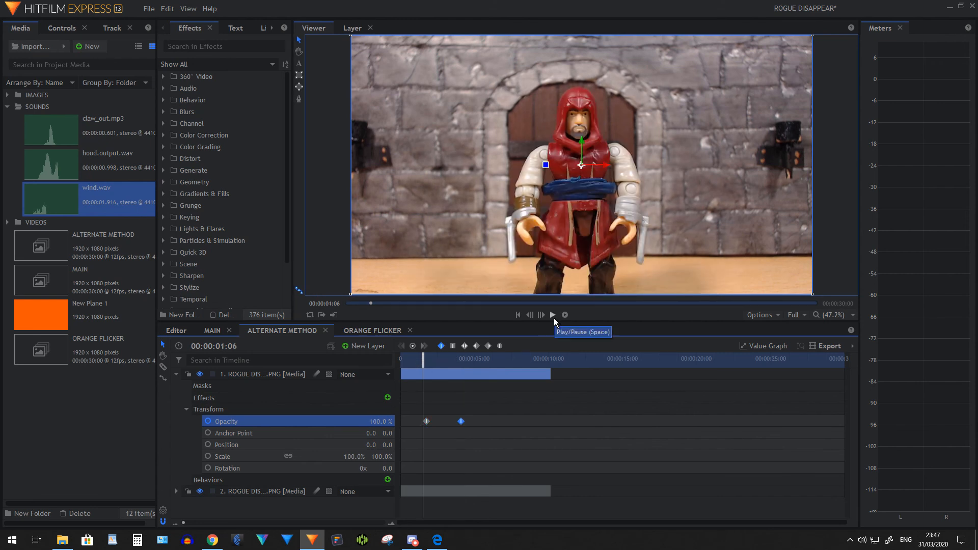
click(553, 316)
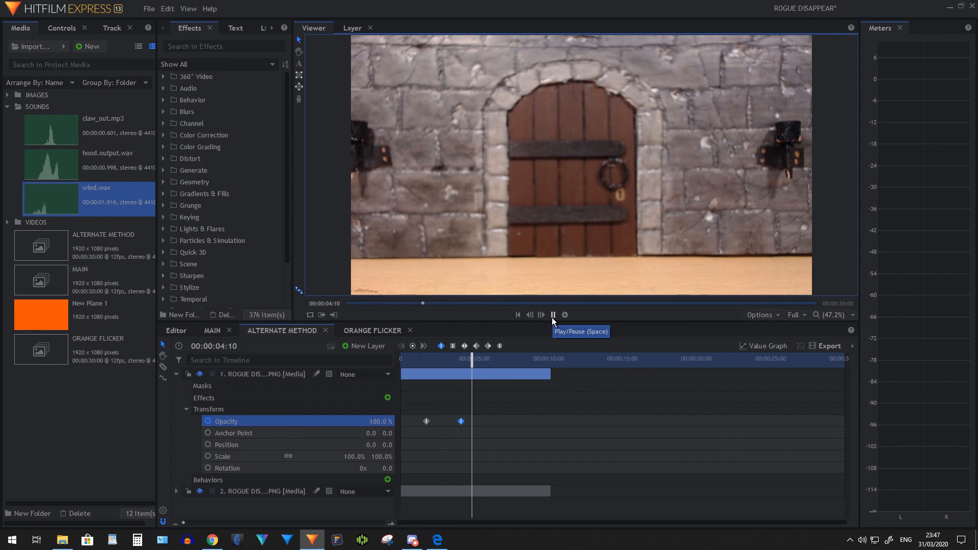
click(552, 314)
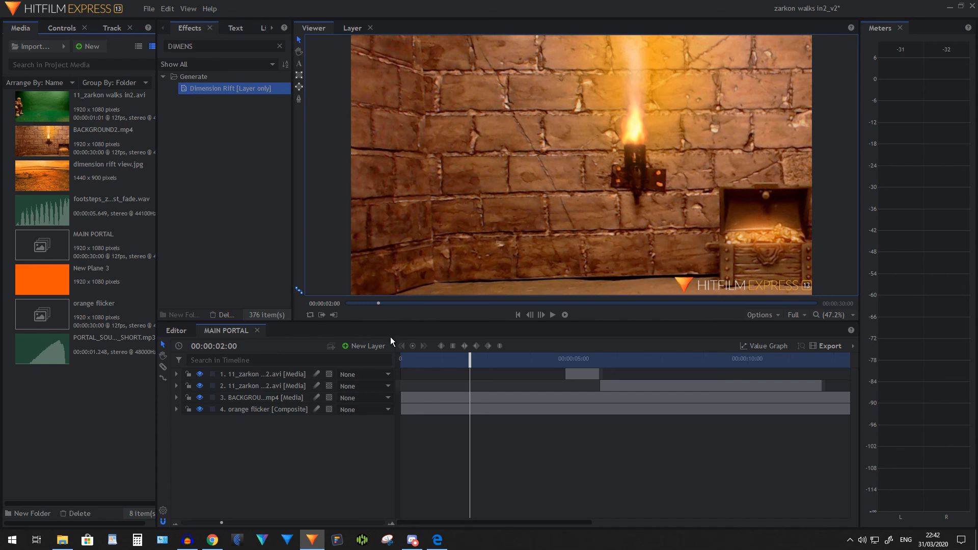
Add a black 1920 × 1080 plane named New Plane 2 above BACKGROUND2.mp4 in MAIN PORTAL and apply the Dimension Rift effect to it
click(286, 396)
mouse_move(475, 359)
mouse_down()
mouse_move(642, 356)
mouse_move(469, 362)
mouse_up()
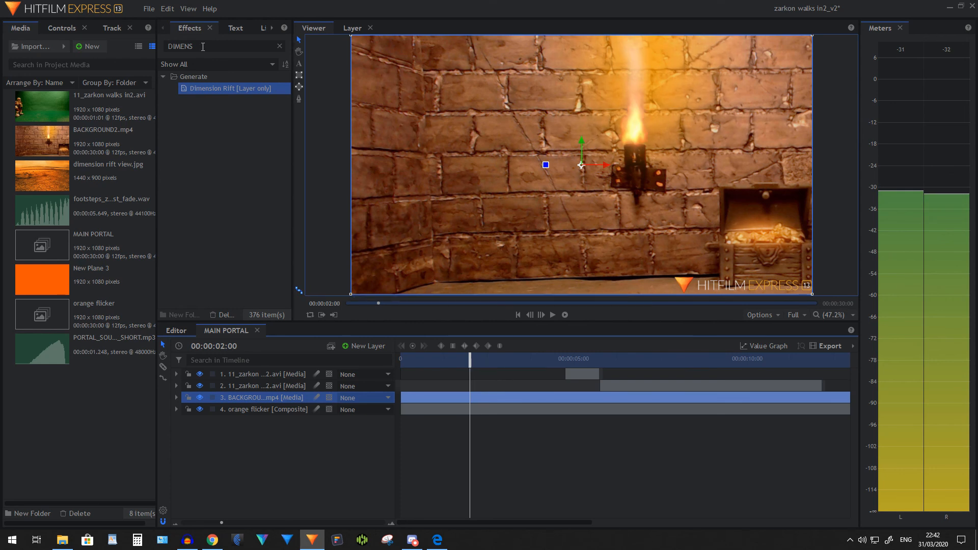
click(365, 347)
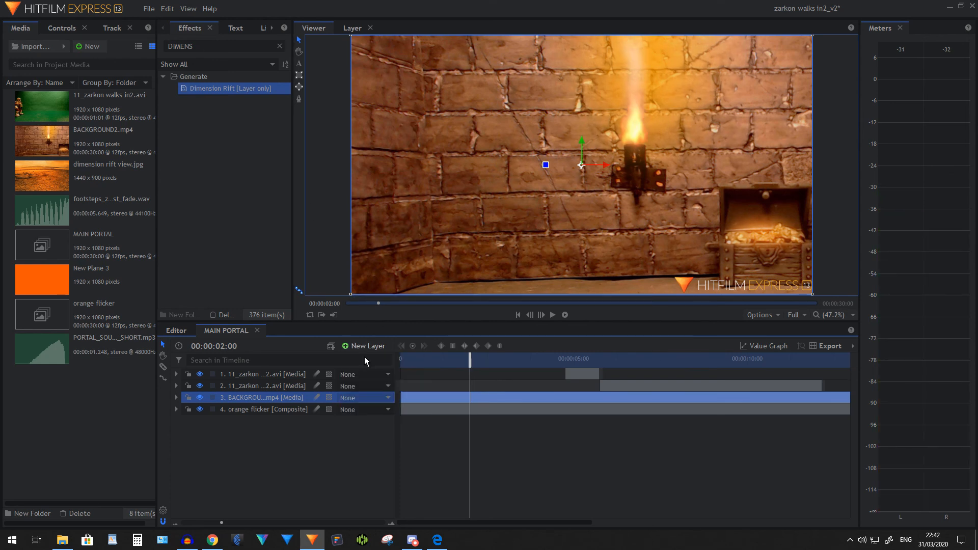
click(365, 359)
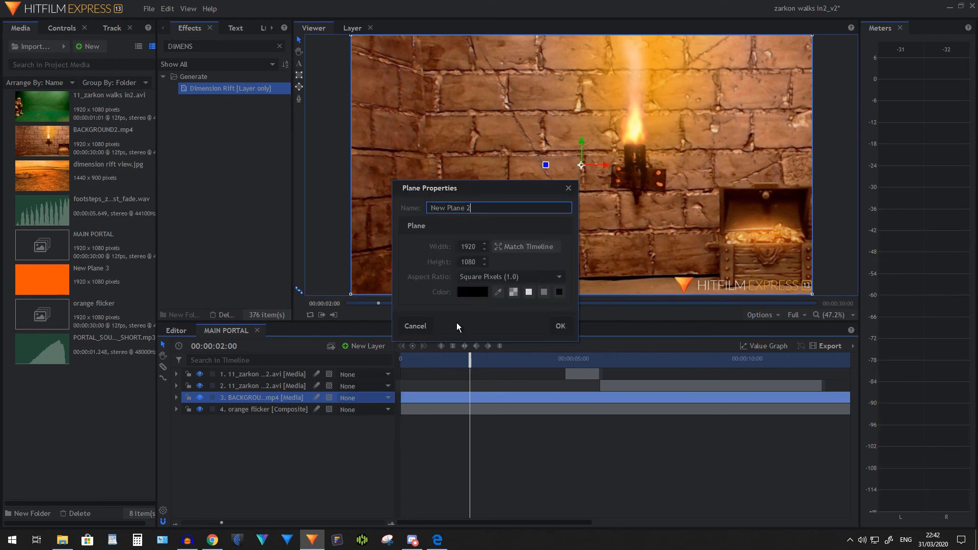
click(560, 326)
drag(283, 374, 279, 410)
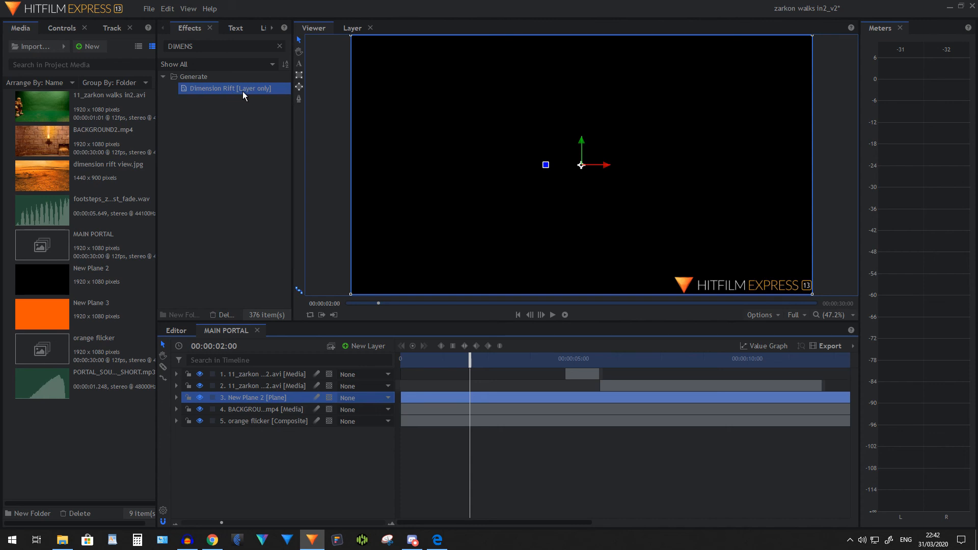
drag(242, 89, 244, 111)
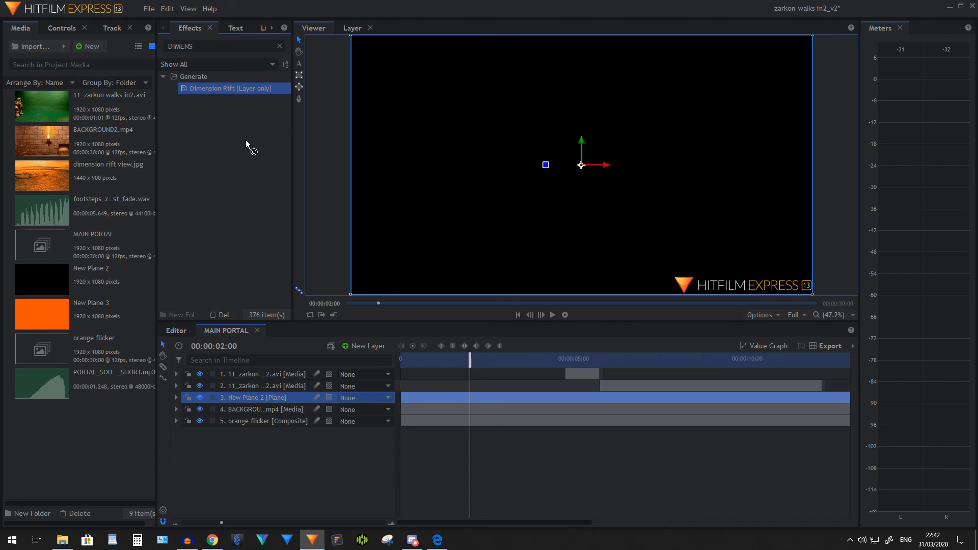
drag(268, 397, 268, 397)
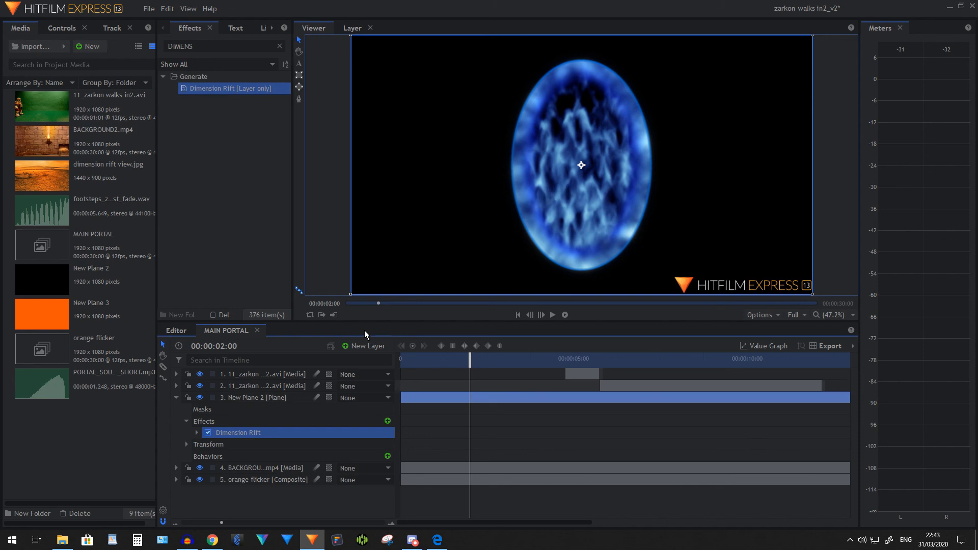
Use the BACKGROUND2.mp4 layer as the Wall Image of the Dimension Rift effect on New Plane 2
click(197, 432)
scroll(346, 419, down, 1)
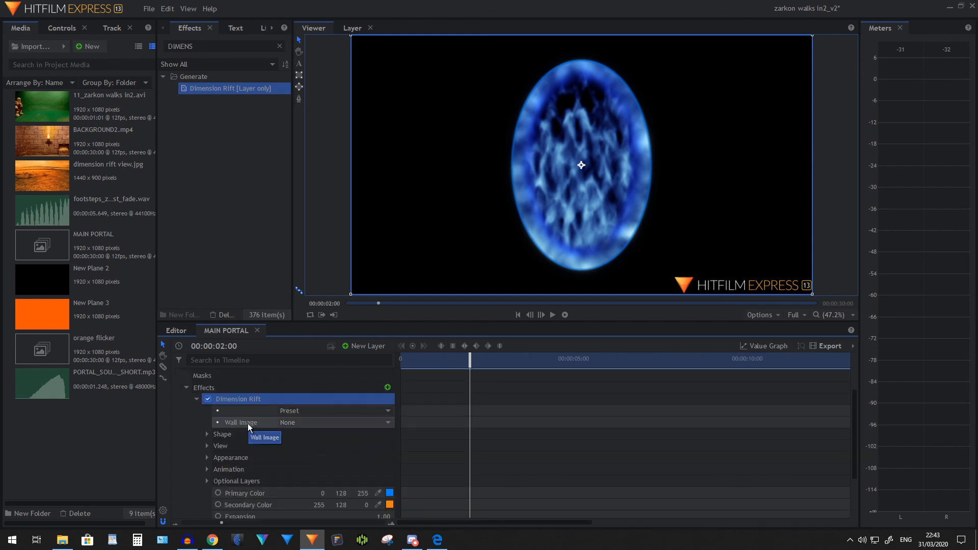
click(305, 423)
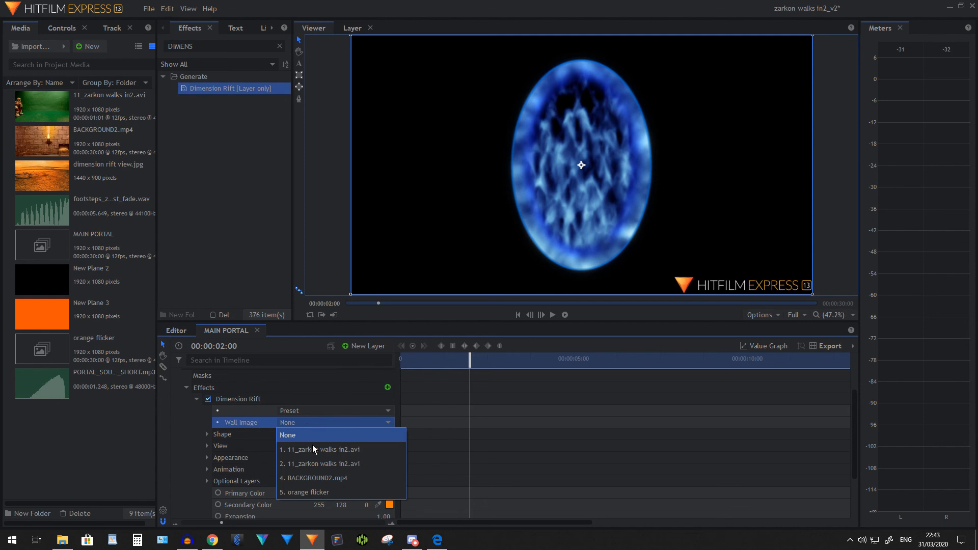
click(313, 479)
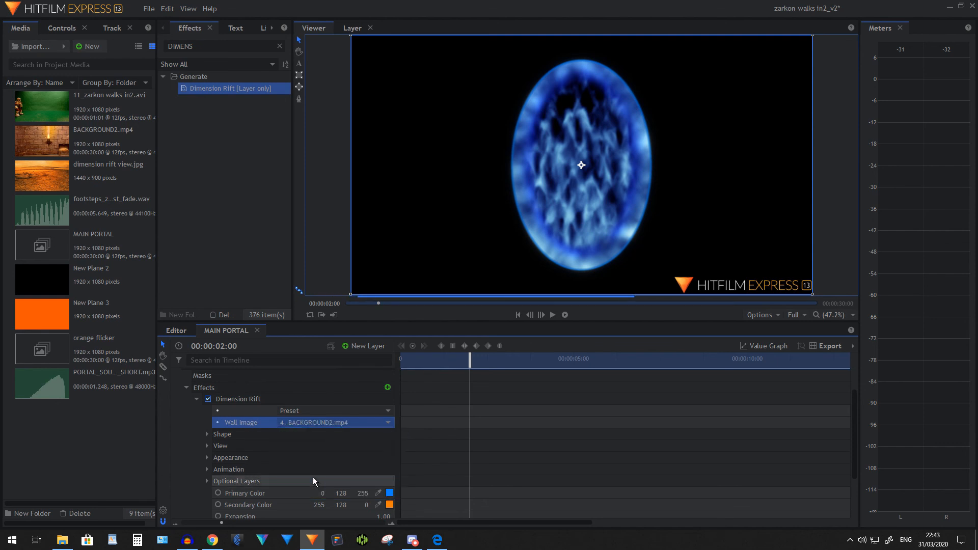
Set the X position of the Dimension Rift's shape to -650
click(207, 434)
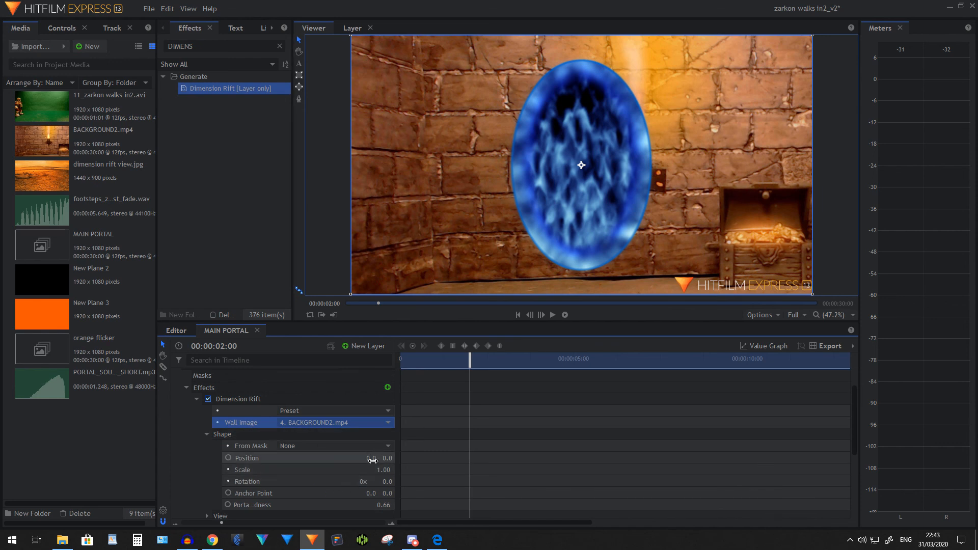
click(371, 458)
text(-)
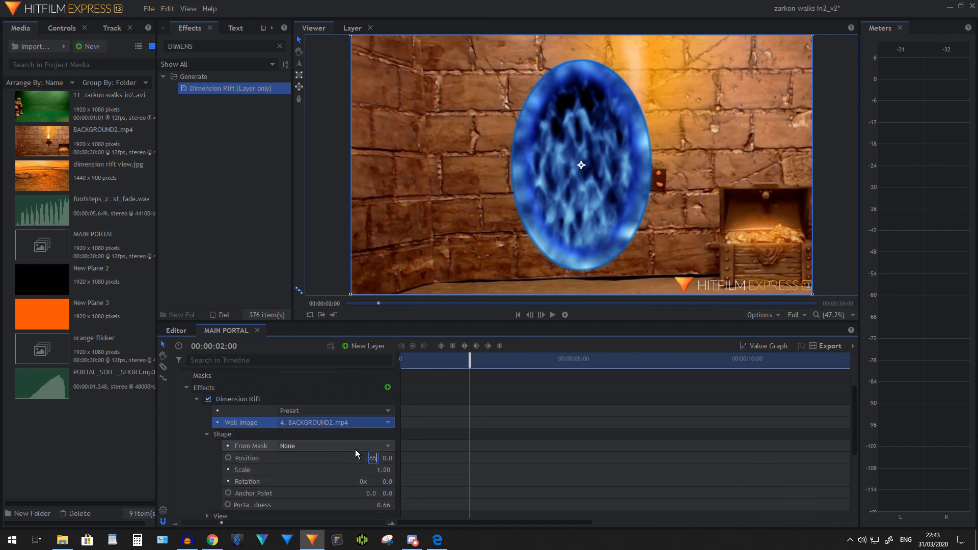
text(650)
key(Return)
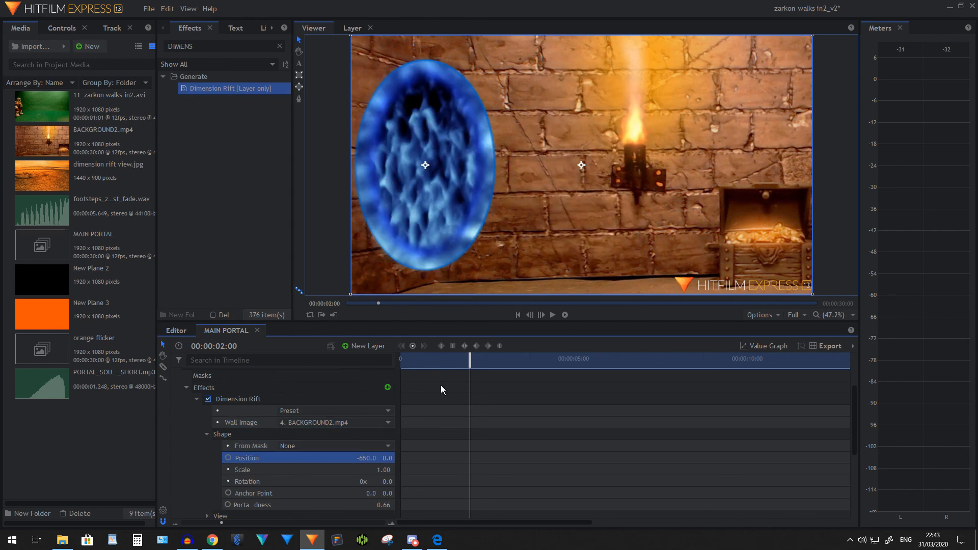
Set the Dimension Rift shape's scale to 3 and its portal roundness to 0.2
click(384, 470)
text(3)
key(Return)
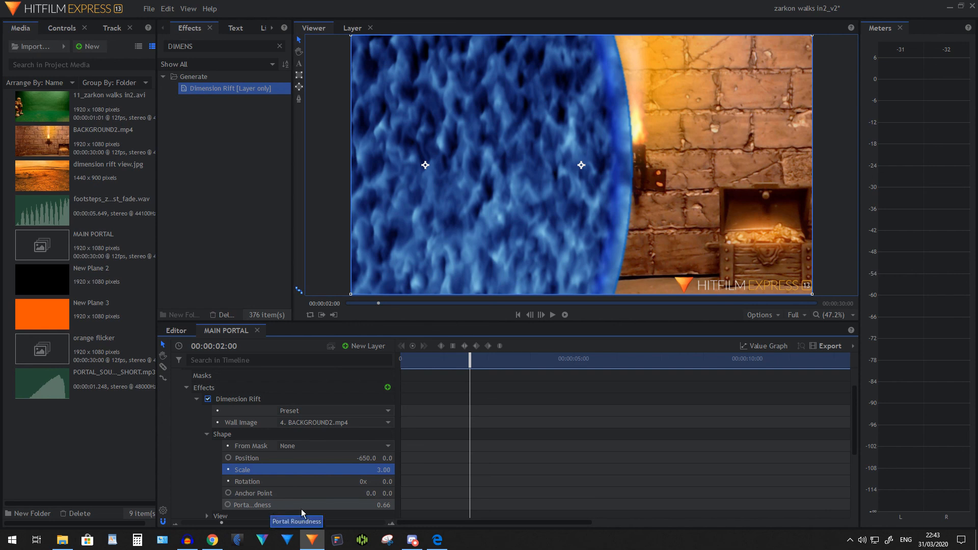
click(386, 505)
text(.2)
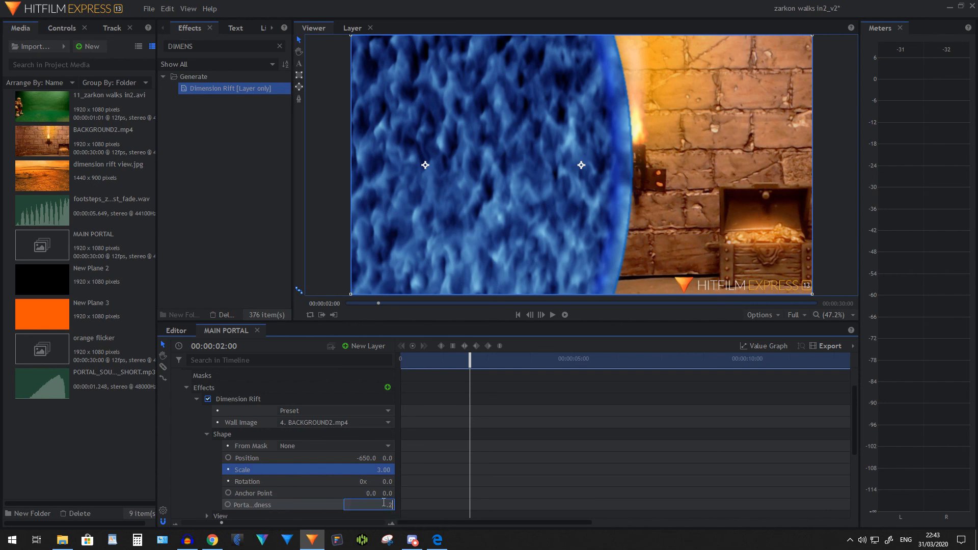
key(Return)
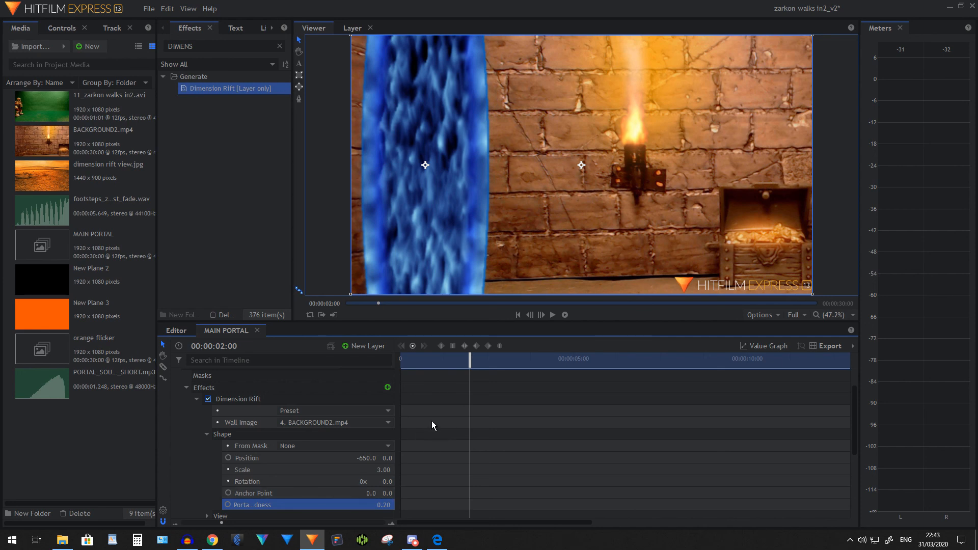
At 00:00:04:09, draw a closed seven-point mask on the top 11_zarkon walks in2.avi layer, following the portal's left inner edge and enclosing the frame to its right
drag(471, 366, 608, 360)
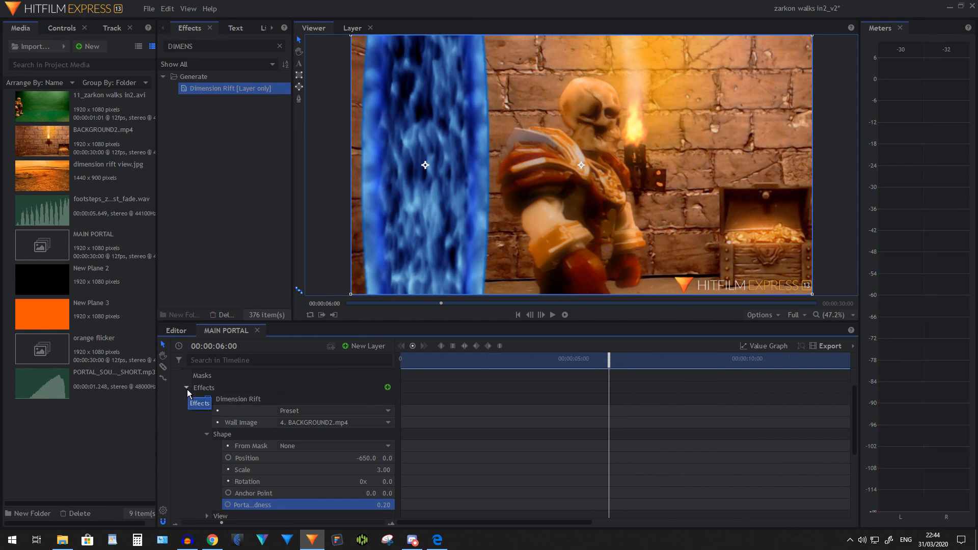
scroll(281, 392, up, 1)
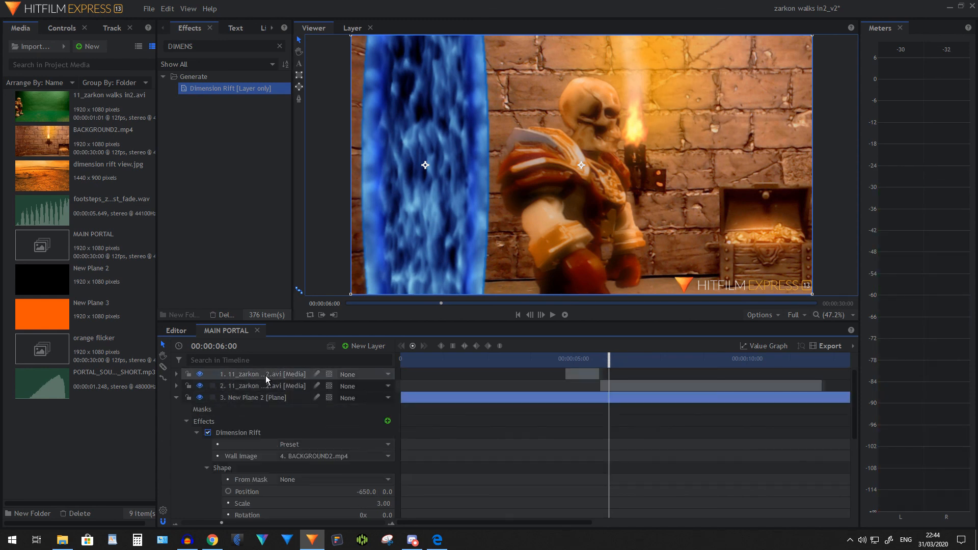
click(267, 375)
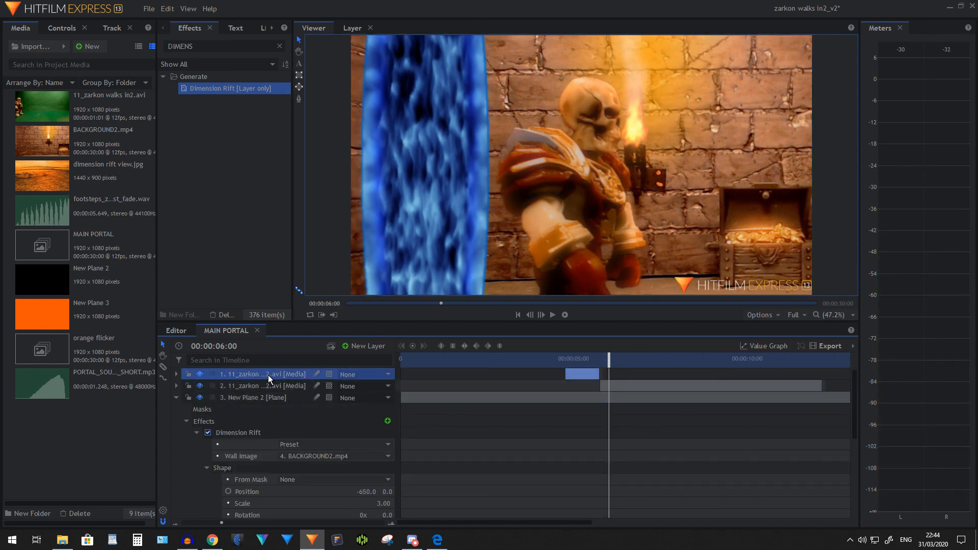
click(564, 357)
click(176, 374)
scroll(583, 233, down, 2)
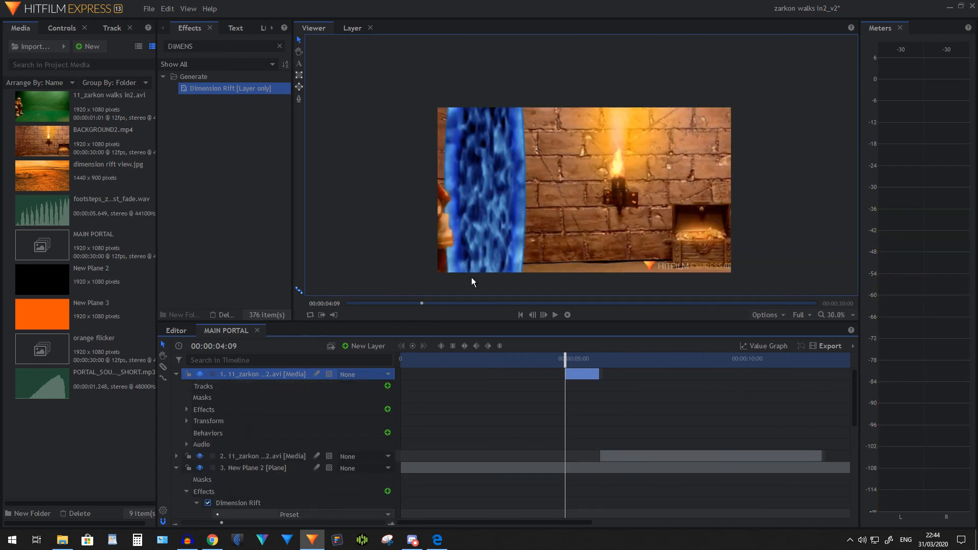
click(299, 99)
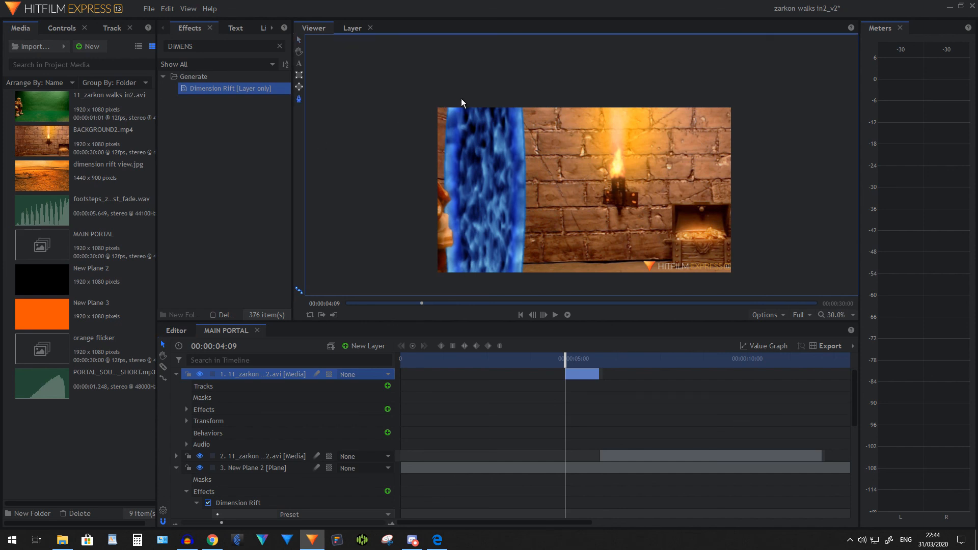
click(460, 99)
click(455, 144)
click(457, 210)
click(463, 256)
click(472, 283)
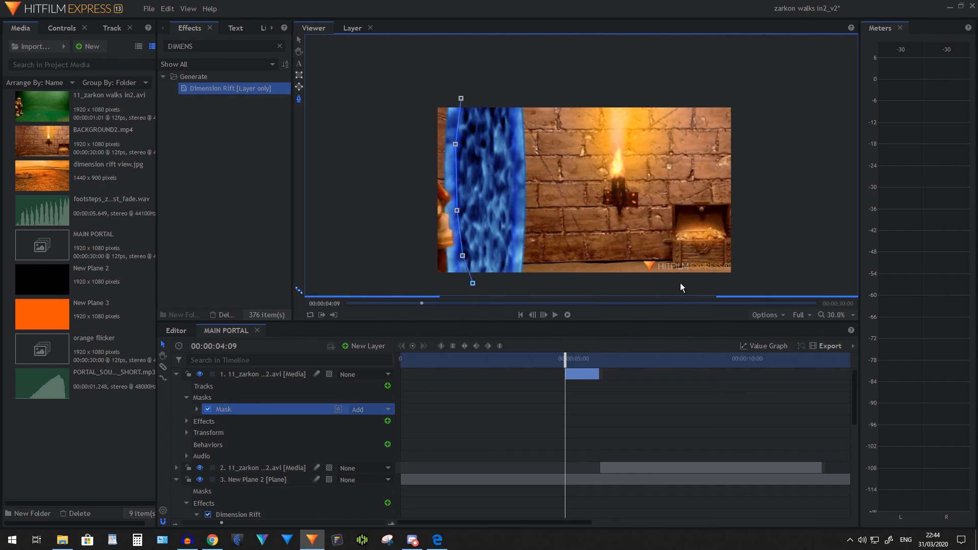
click(741, 281)
click(737, 99)
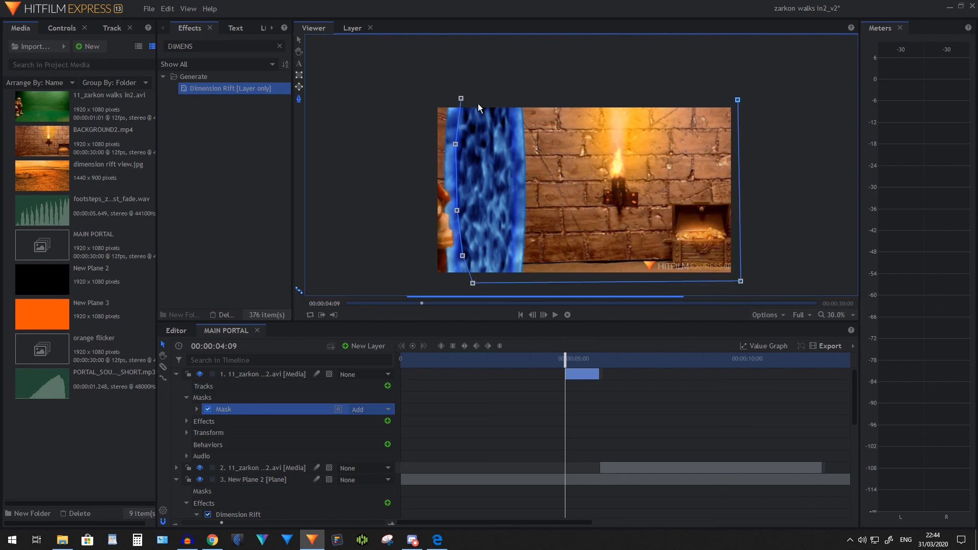
click(461, 99)
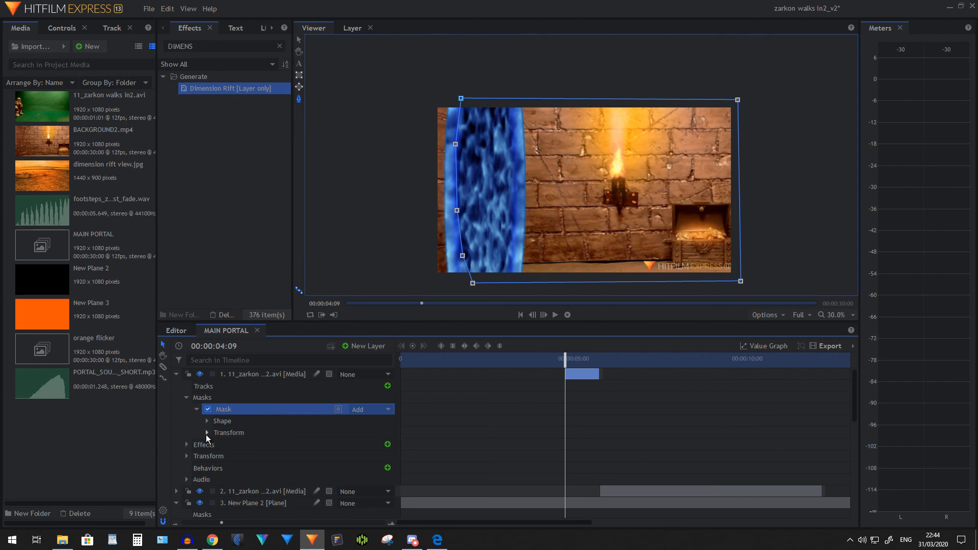
Set the mask's feather length to 99 px and play back the skeleton emerging from the portal from 00:00:04:01
click(206, 423)
click(273, 456)
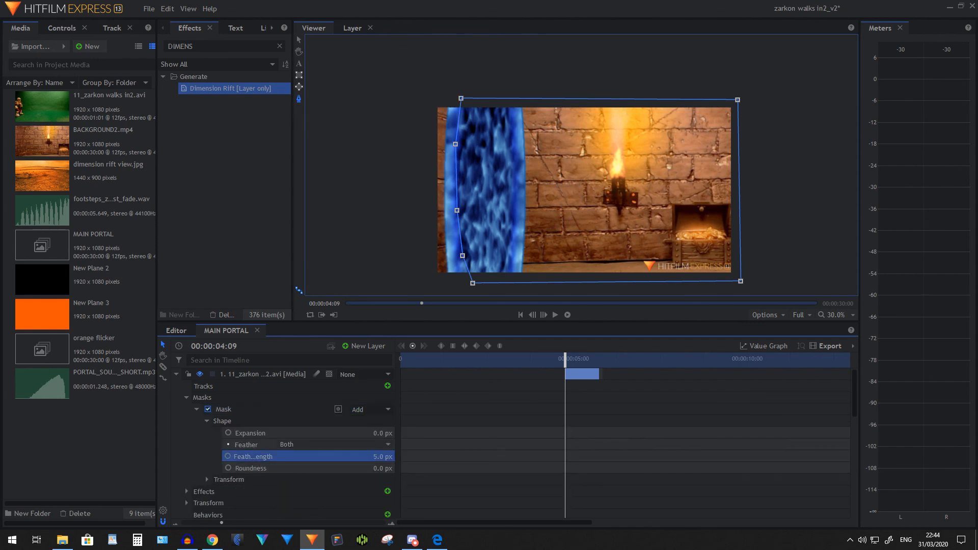
drag(381, 456, 476, 377)
click(543, 359)
click(834, 316)
click(826, 445)
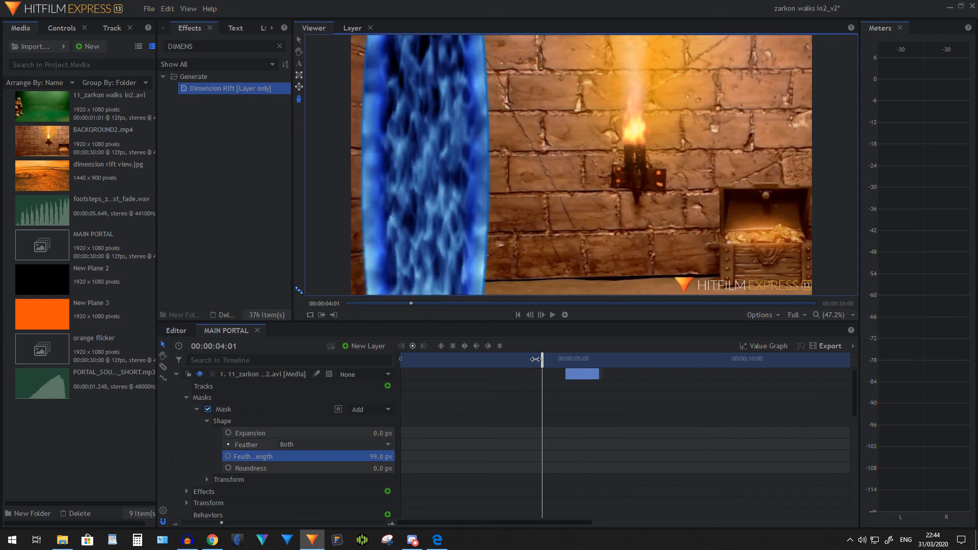
click(552, 315)
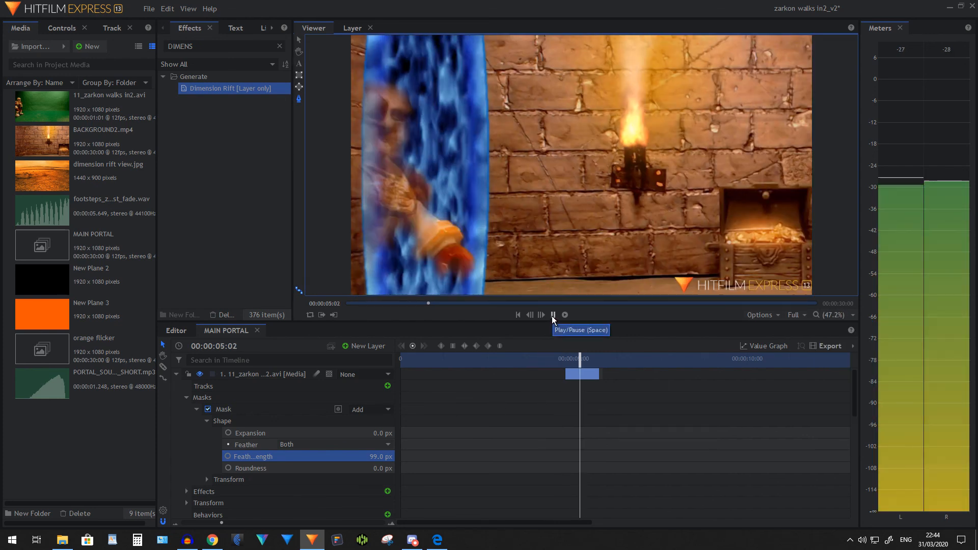
click(552, 315)
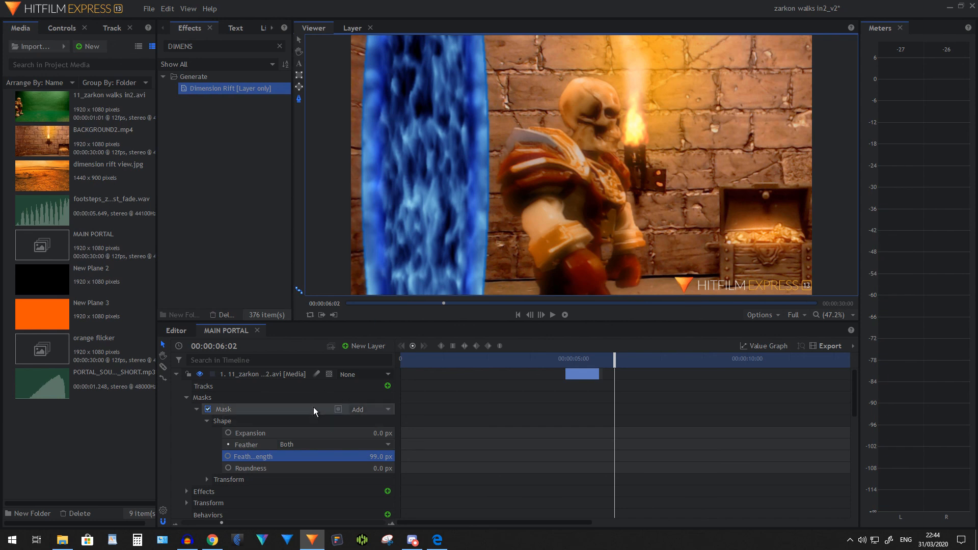
Change the Dimension Rift's primary color to green #00ff7f
scroll(314, 406, down, 2)
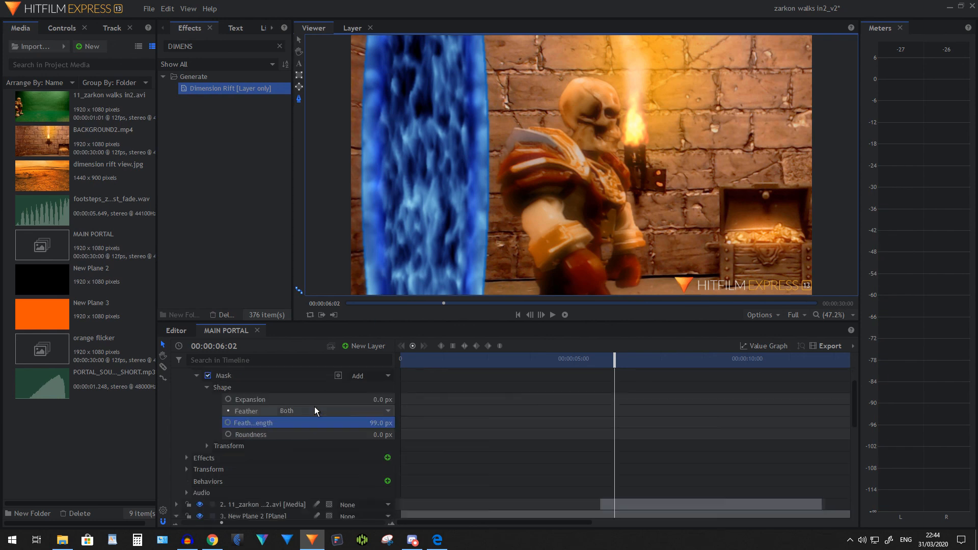
scroll(310, 400, down, 3)
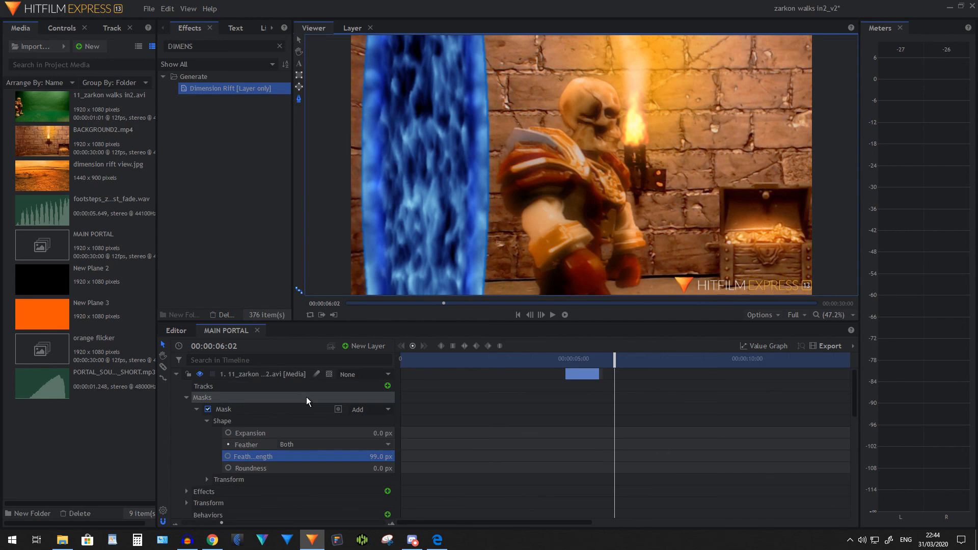
scroll(305, 396, down, 4)
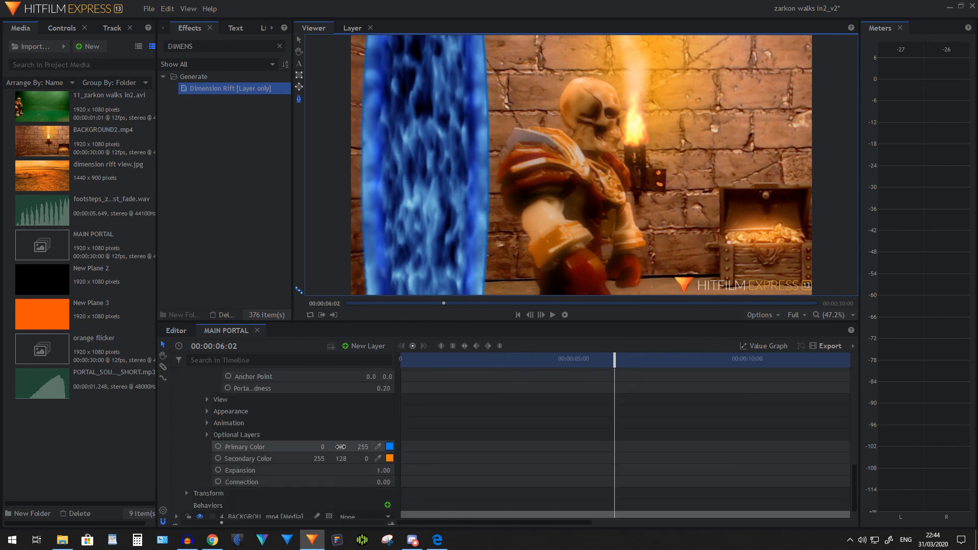
click(390, 446)
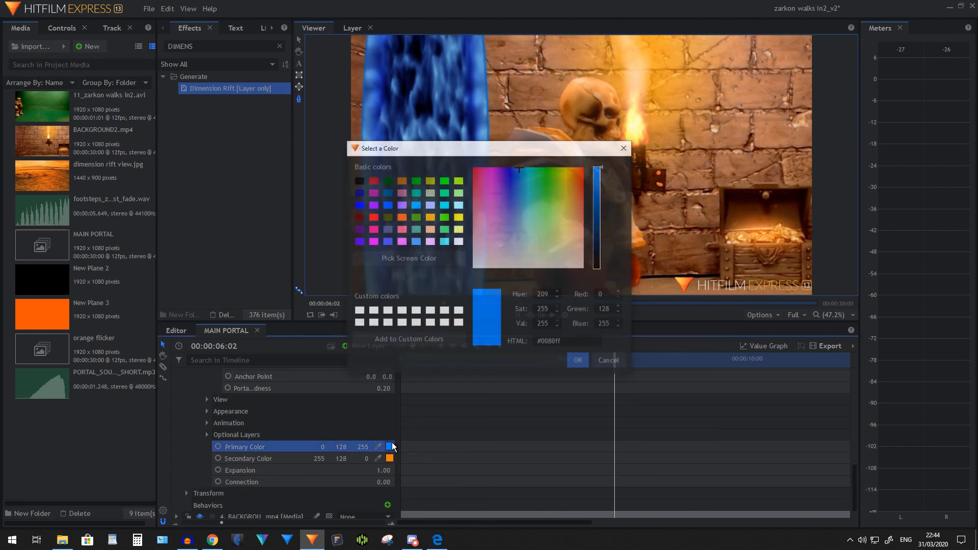
click(447, 197)
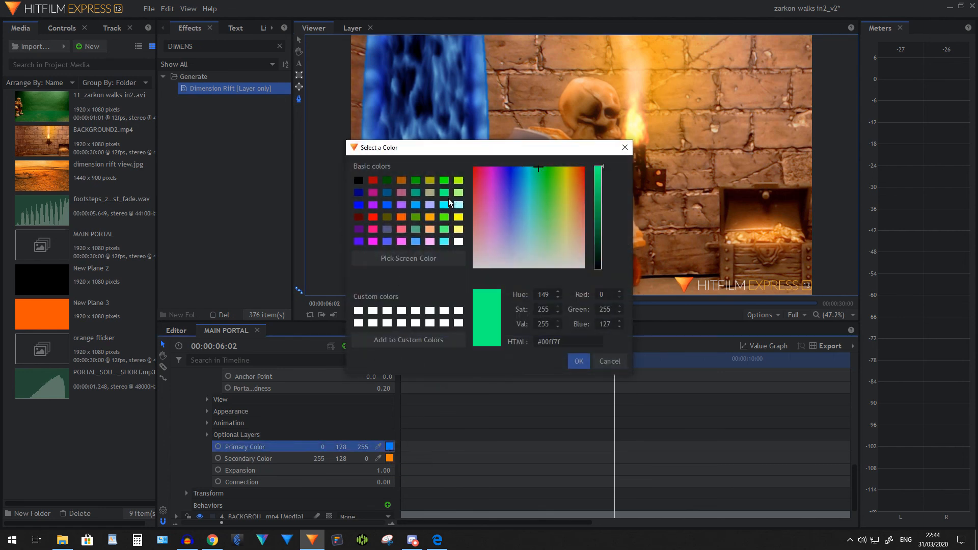
click(582, 365)
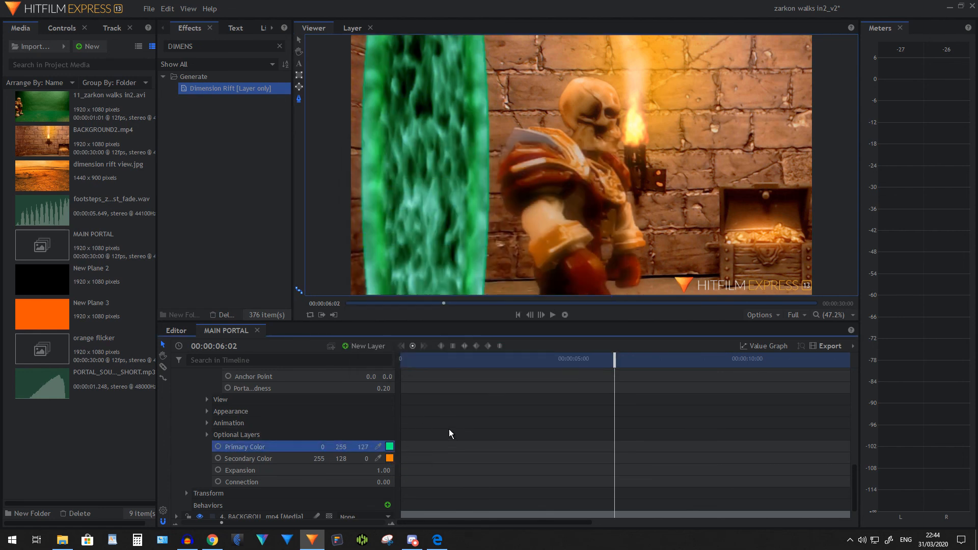
Add an Expansion keyframe to the Dimension Rift at 00:00:02:01 and set its value to 0
click(491, 353)
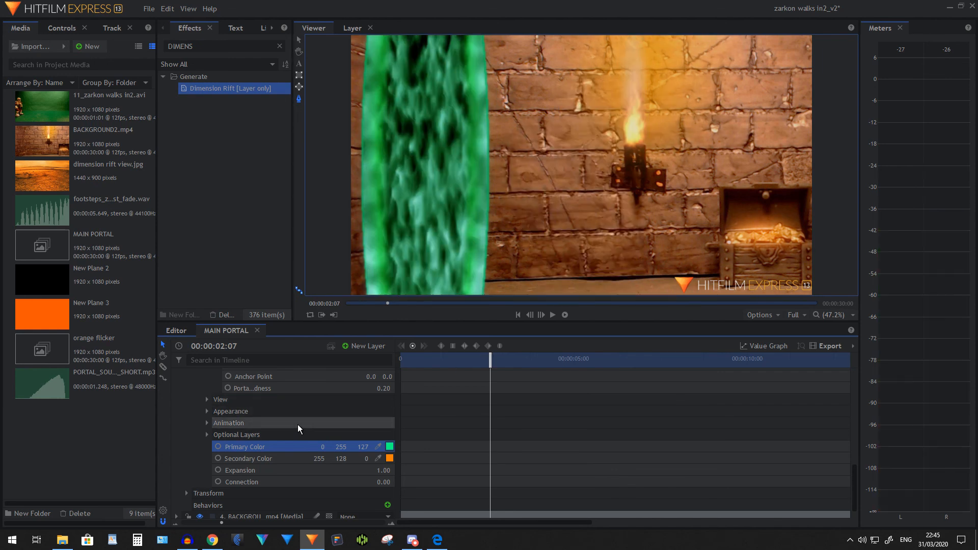
scroll(286, 423, down, 1)
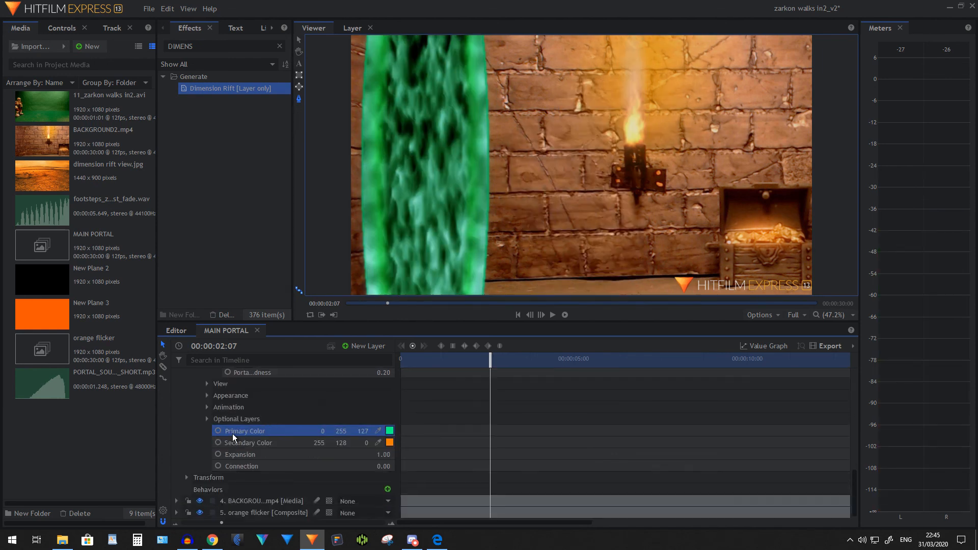
click(289, 455)
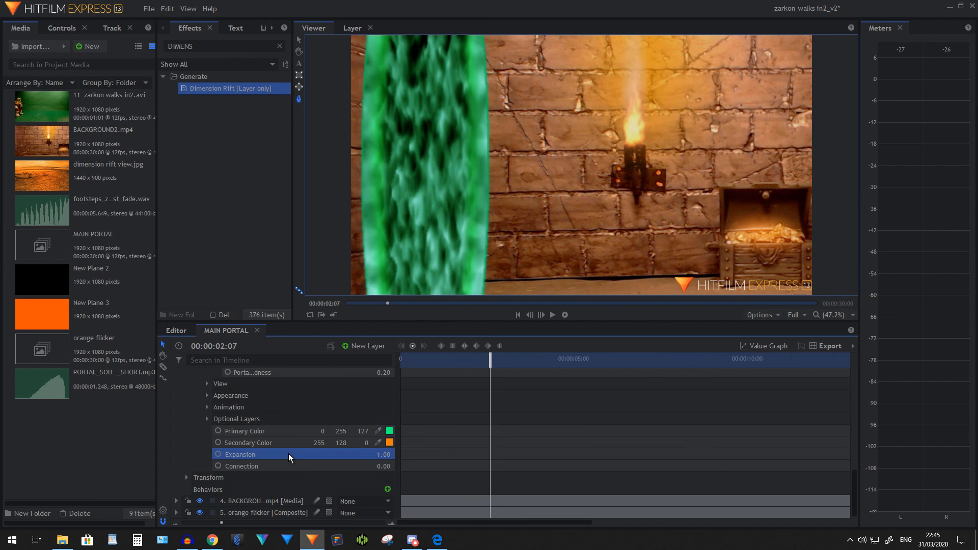
drag(484, 360, 474, 359)
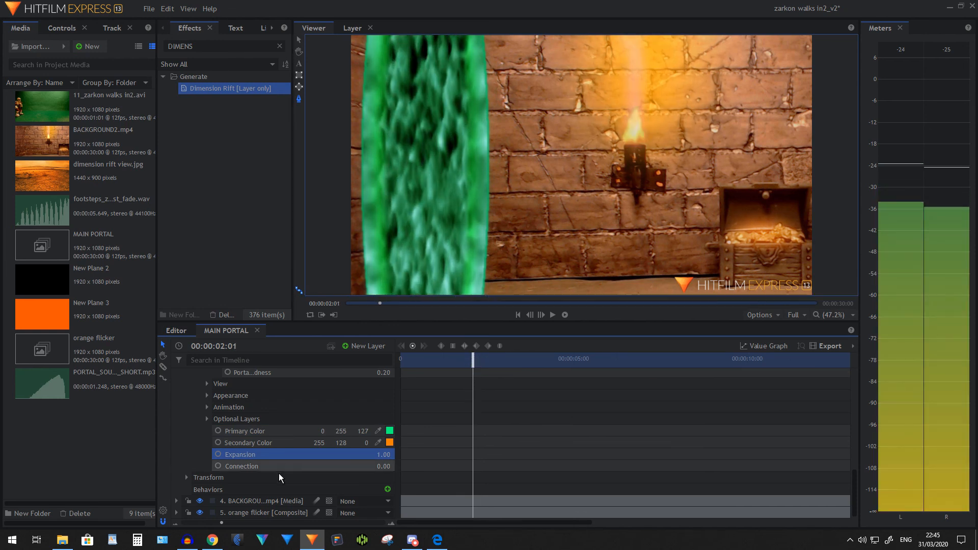
click(218, 455)
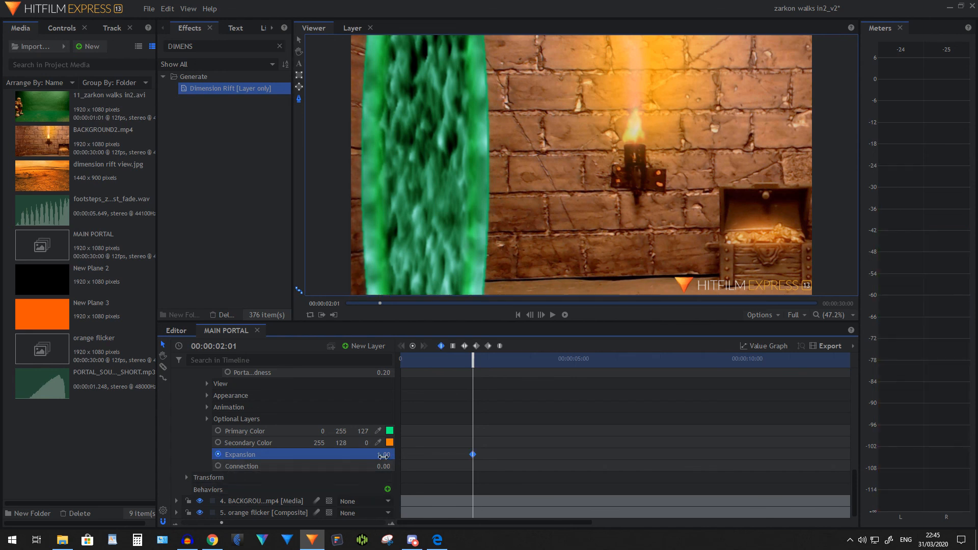
drag(386, 454, 335, 453)
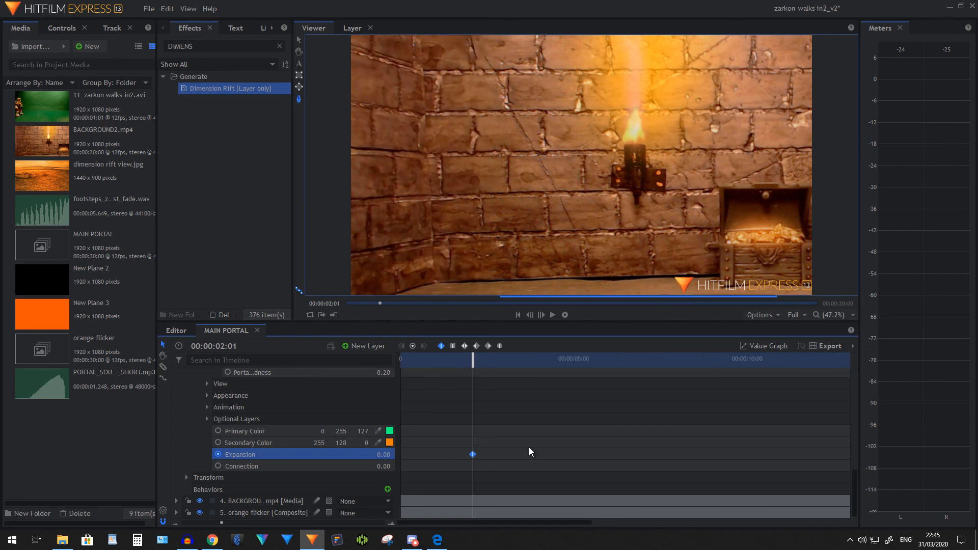
Set the Dimension Rift's Expansion to 1 at 00:00:03:02 and scrub through the portal's opening
click(511, 363)
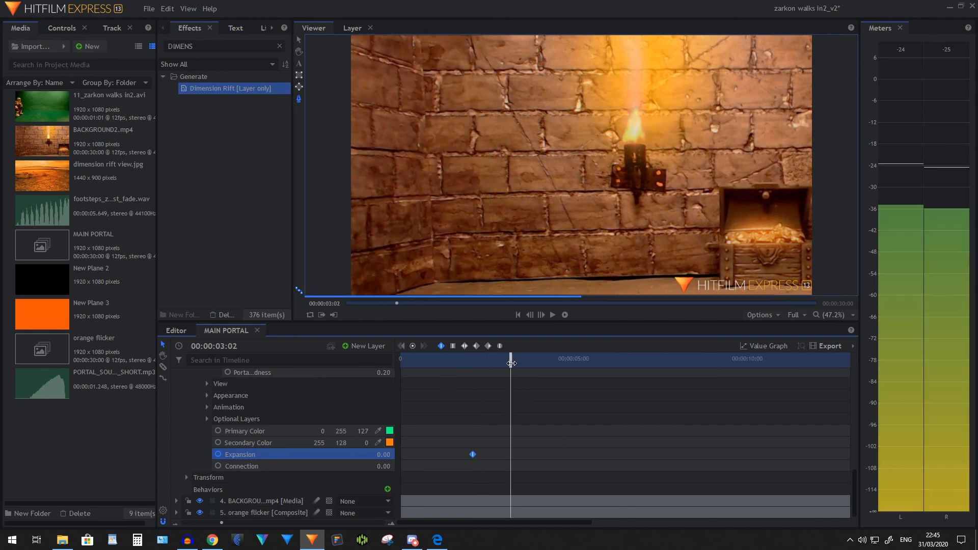
click(383, 454)
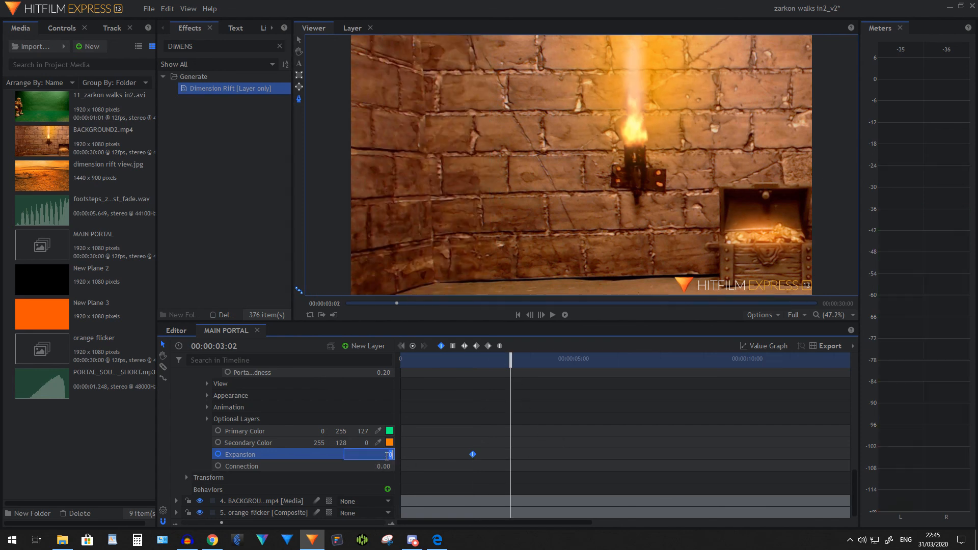
key(Return)
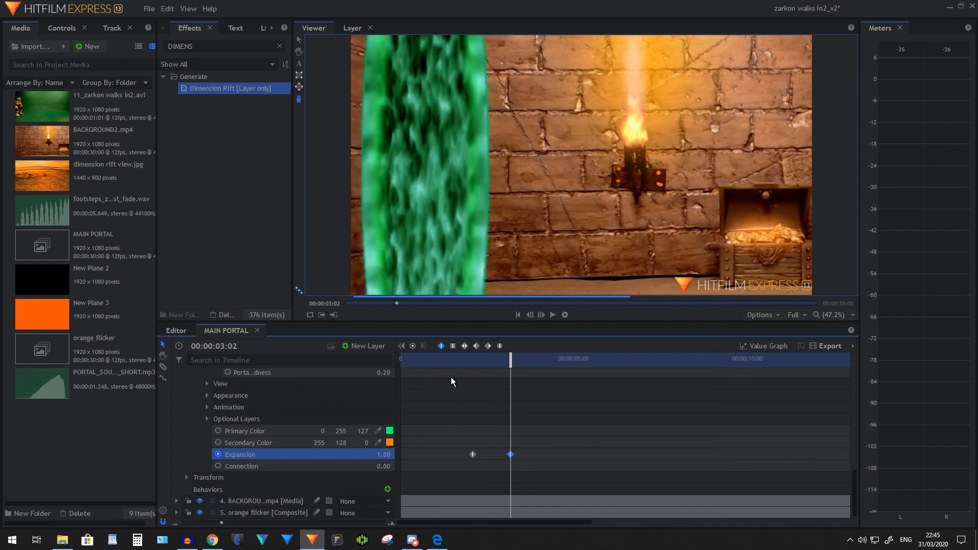
click(469, 359)
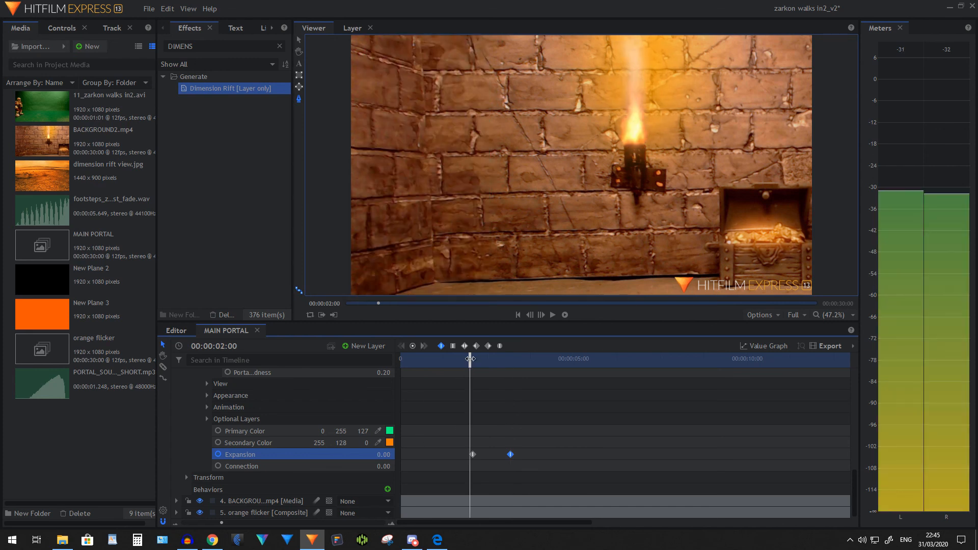
drag(471, 359, 476, 359)
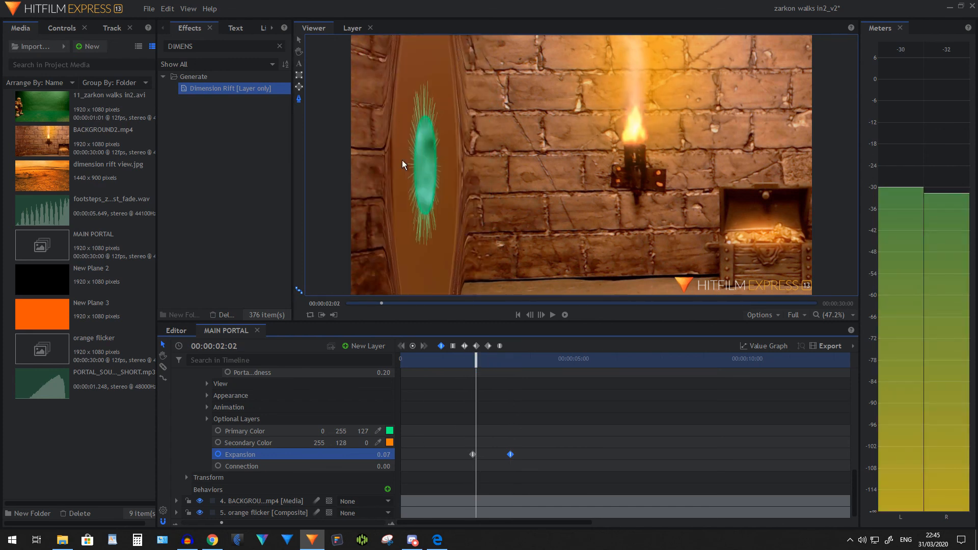
drag(474, 358, 509, 357)
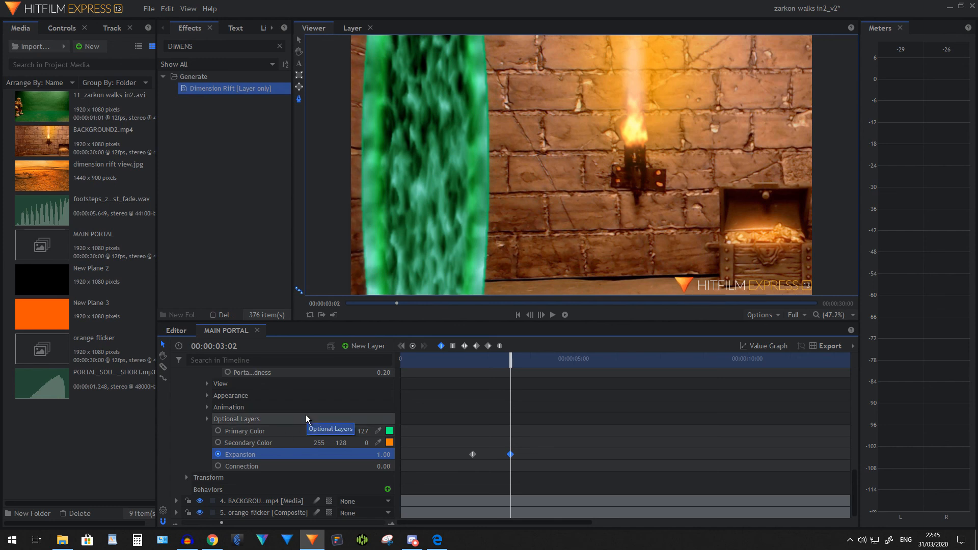
Add dimension rift view.jpg as the lowest layer of the MAIN PORTAL composite and hide that layer
scroll(304, 417, up, 4)
scroll(239, 408, up, 3)
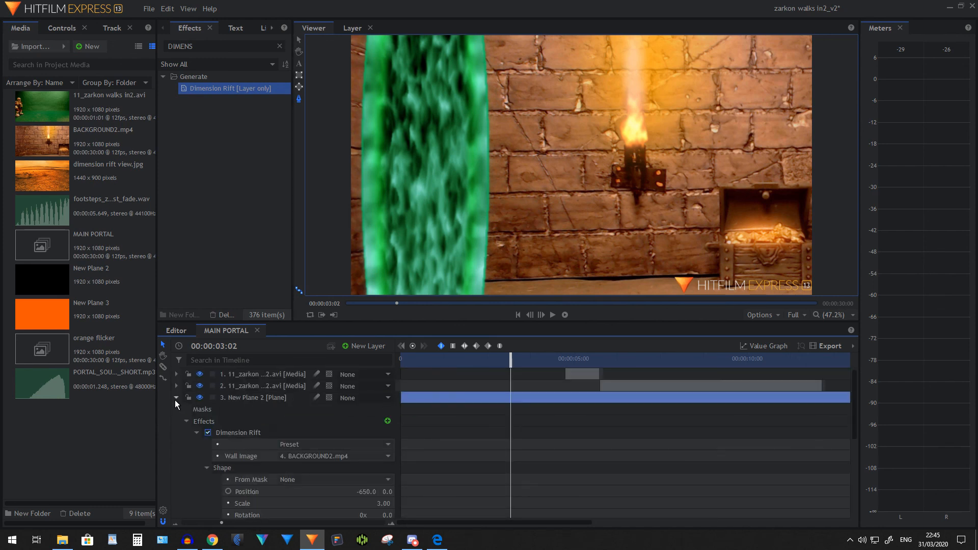
click(176, 398)
drag(56, 173, 275, 434)
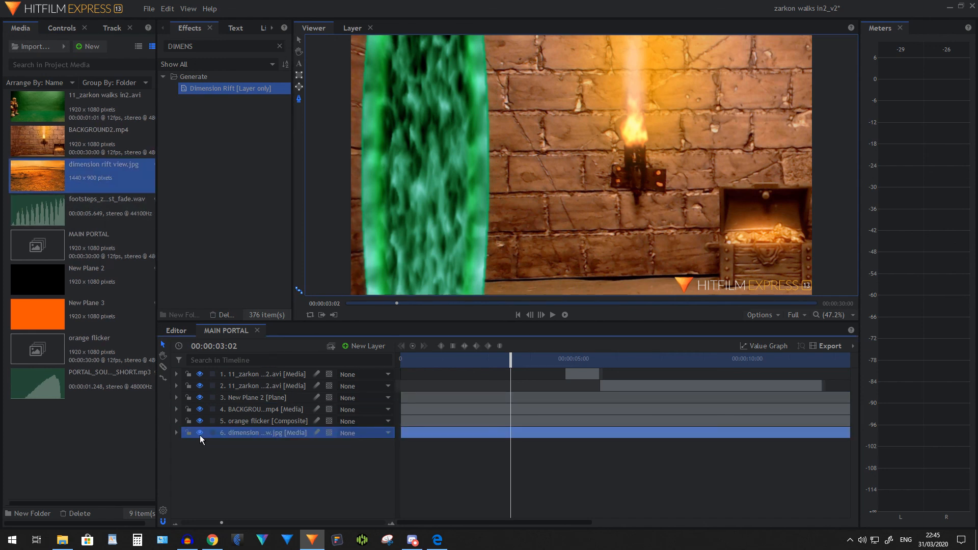
Use the 6. dimension rift view.jpg layer as the View image of the Dimension Rift on New Plane 2
click(179, 400)
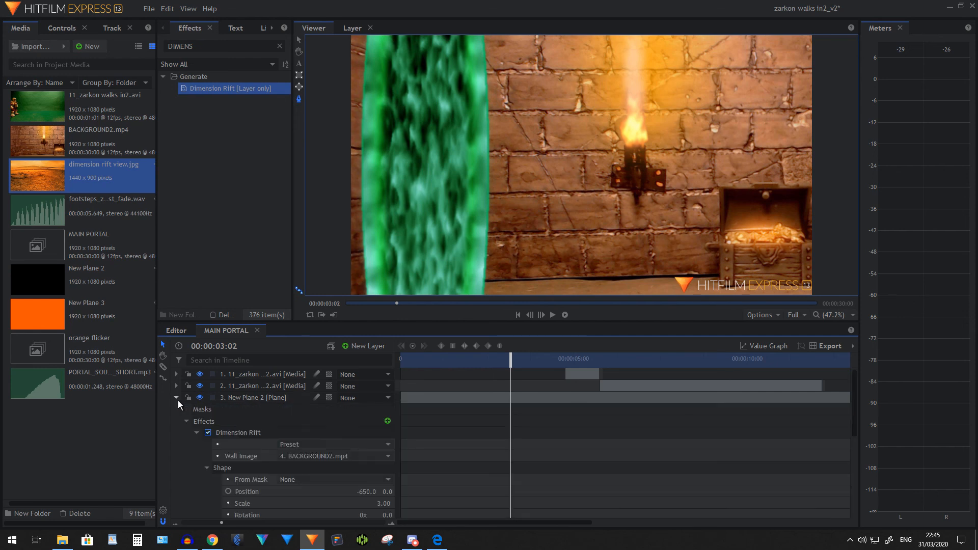
scroll(312, 438, down, 3)
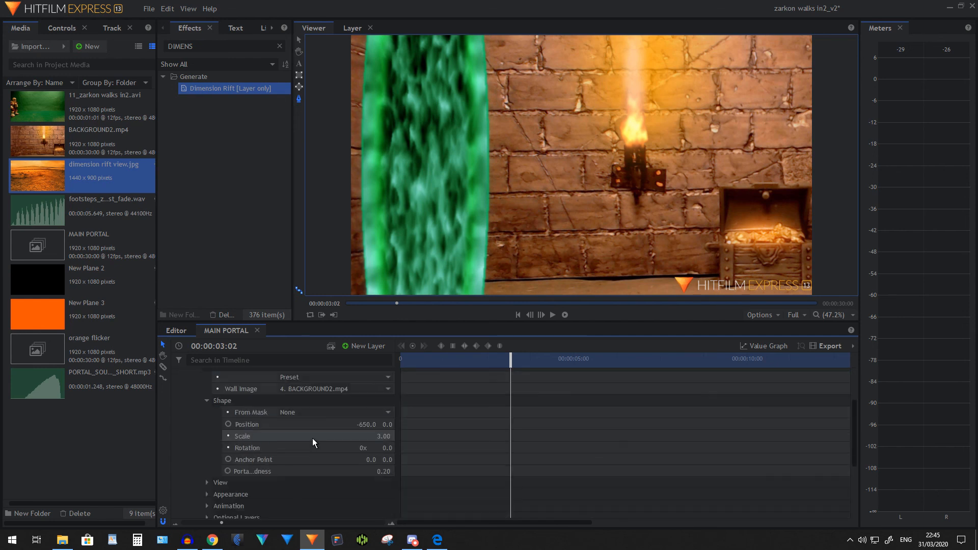
click(207, 482)
scroll(335, 463, down, 2)
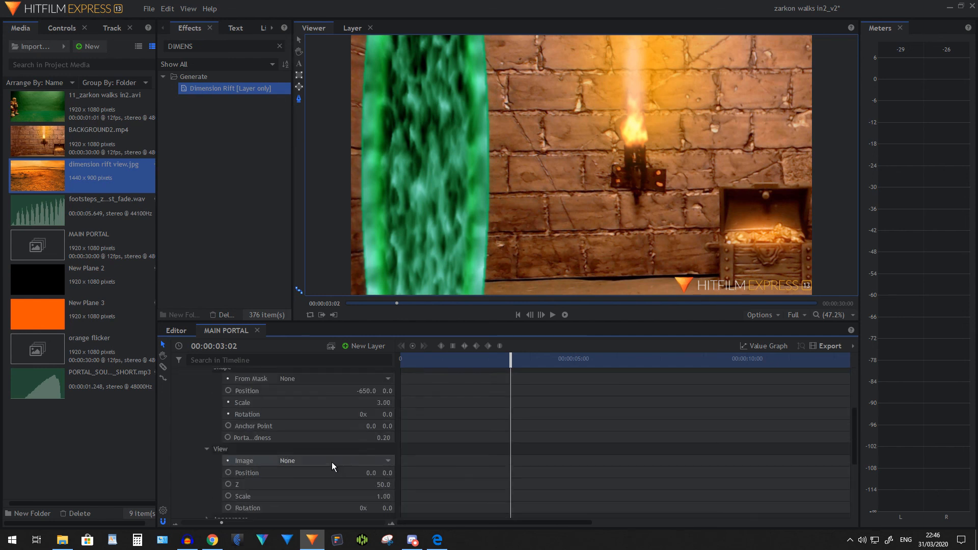
scroll(332, 463, down, 2)
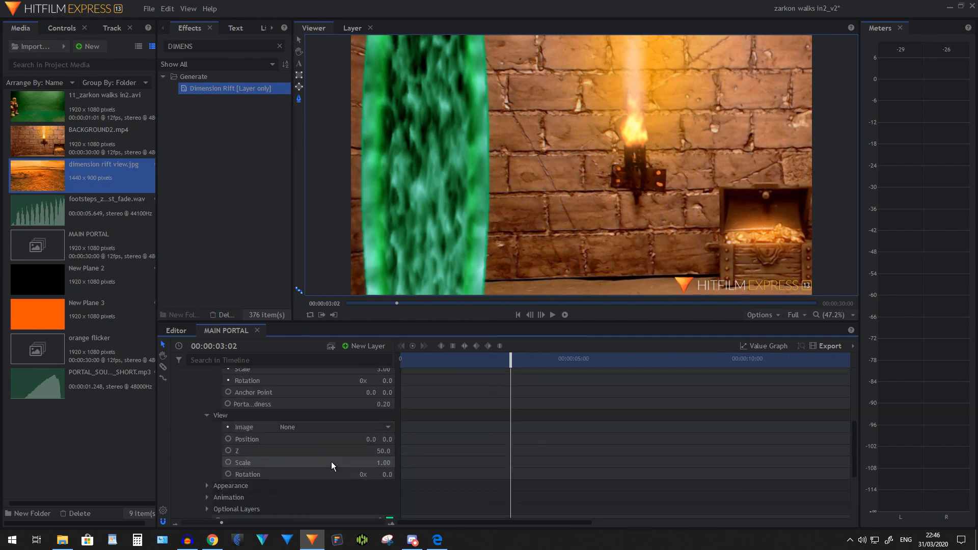
click(320, 428)
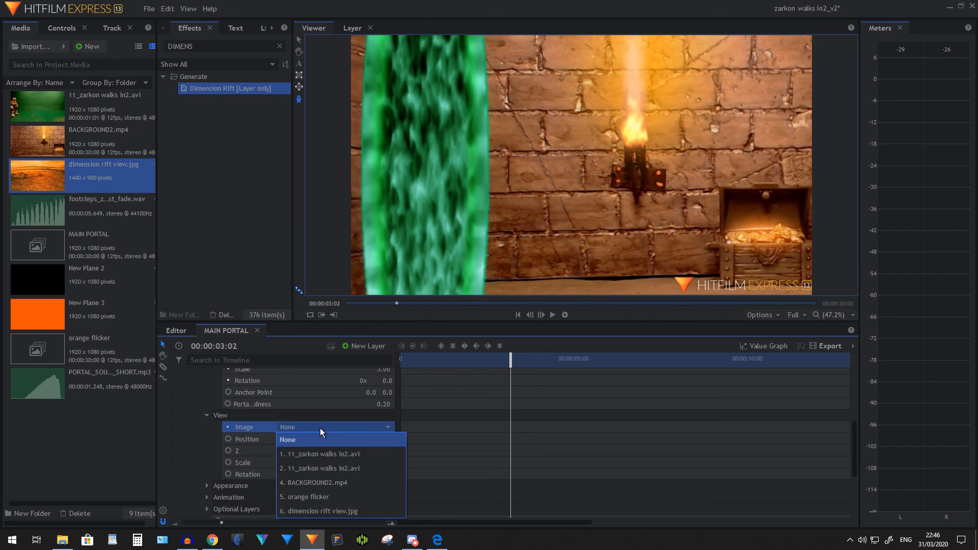
click(319, 508)
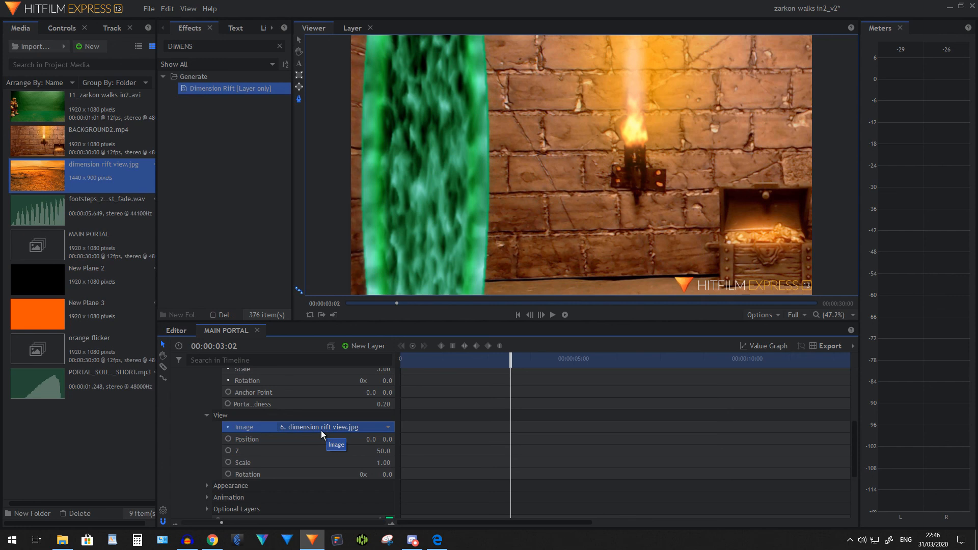
Add a Connection keyframe with value 0 to the Dimension Rift at 00:00:02:07, midway through the expansion
scroll(223, 428, up, 2)
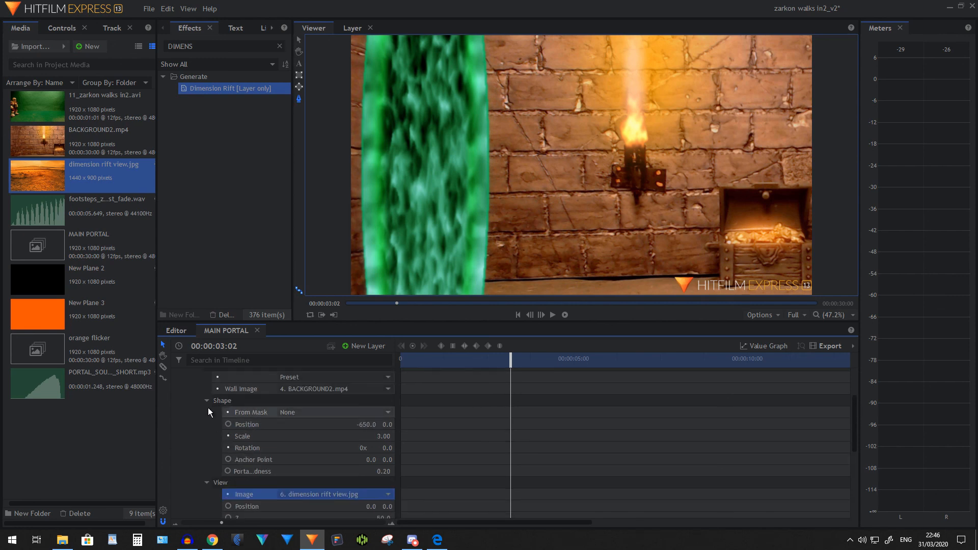
click(206, 403)
click(206, 412)
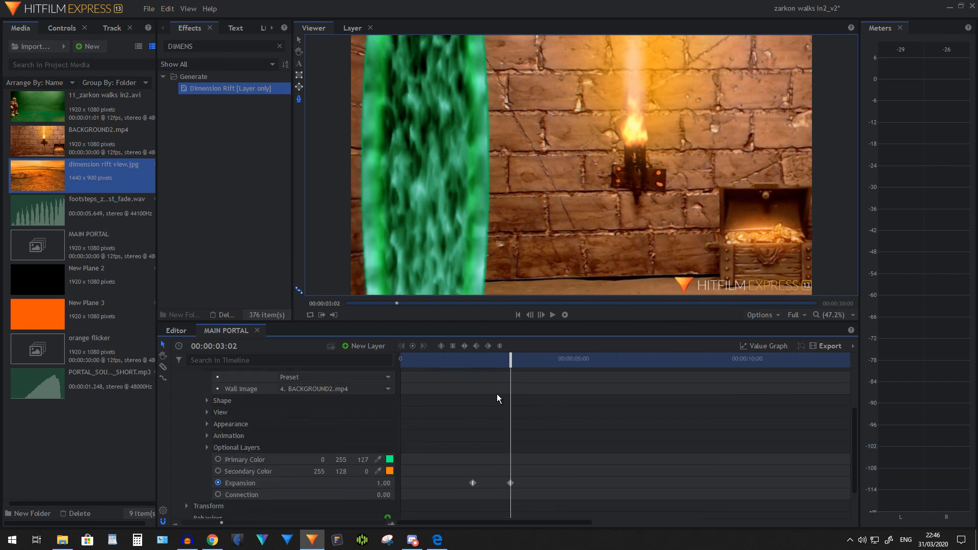
click(477, 365)
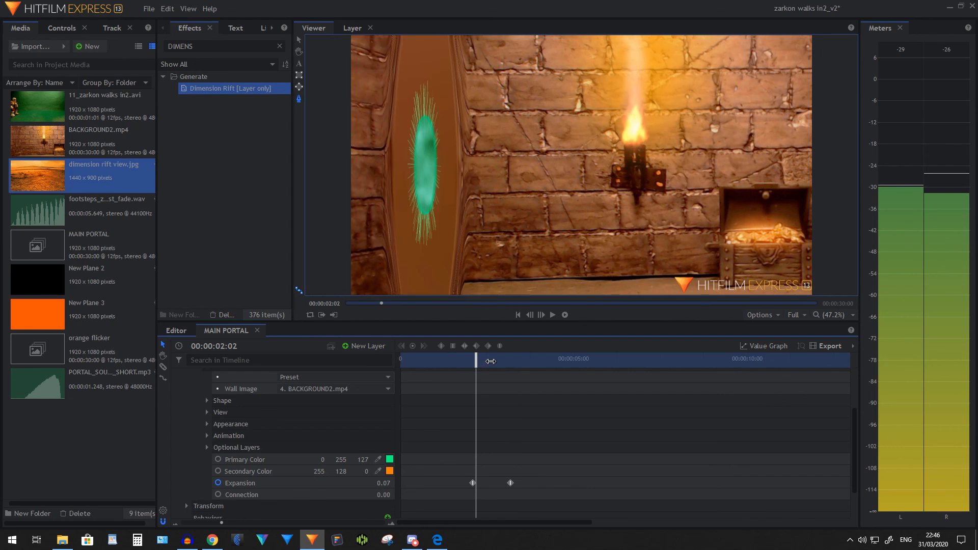
mouse_move(476, 360)
mouse_down()
mouse_move(505, 361)
mouse_move(490, 365)
mouse_up()
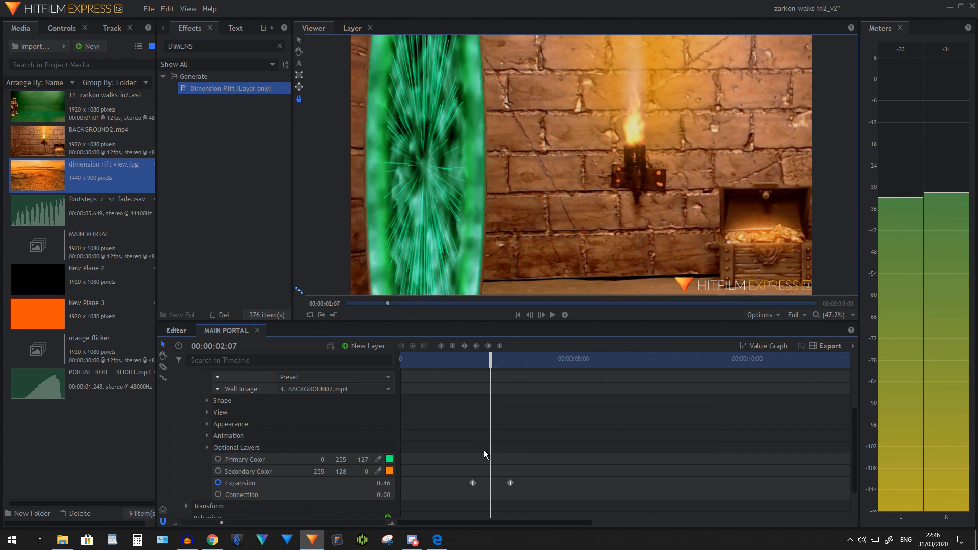
click(306, 493)
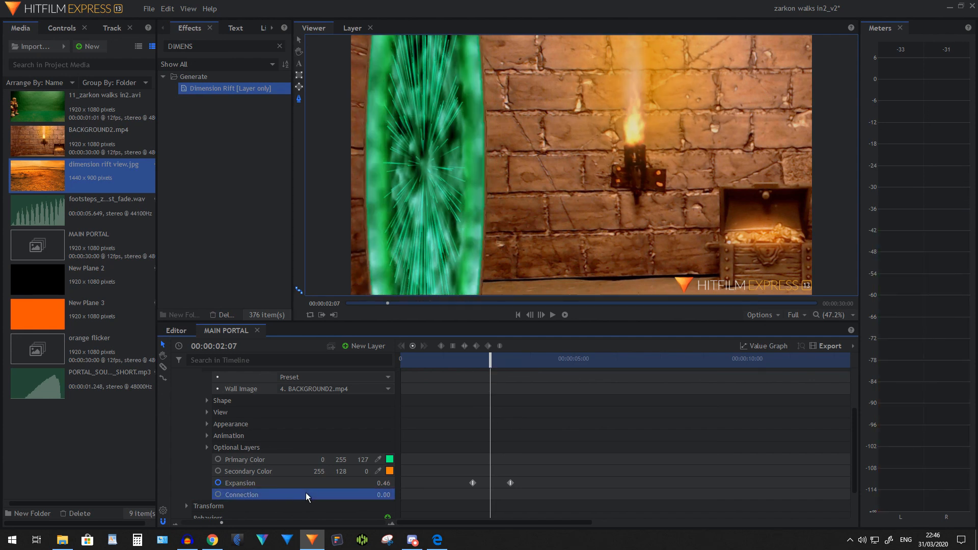
click(217, 494)
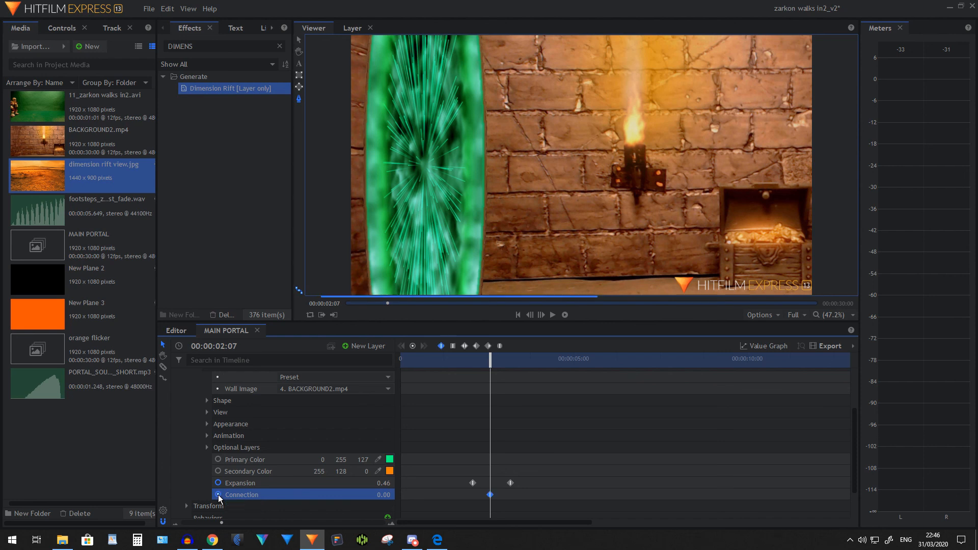
Set the Dimension Rift's Connection to 1 at 00:00:03:10 and scrub through the portal's transition to the desert view
drag(494, 367, 532, 366)
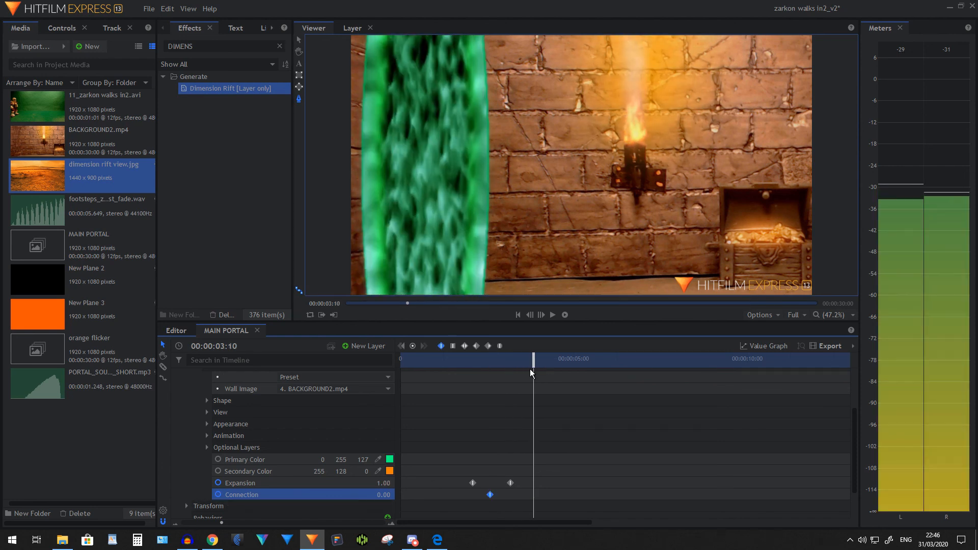
click(385, 494)
text(1)
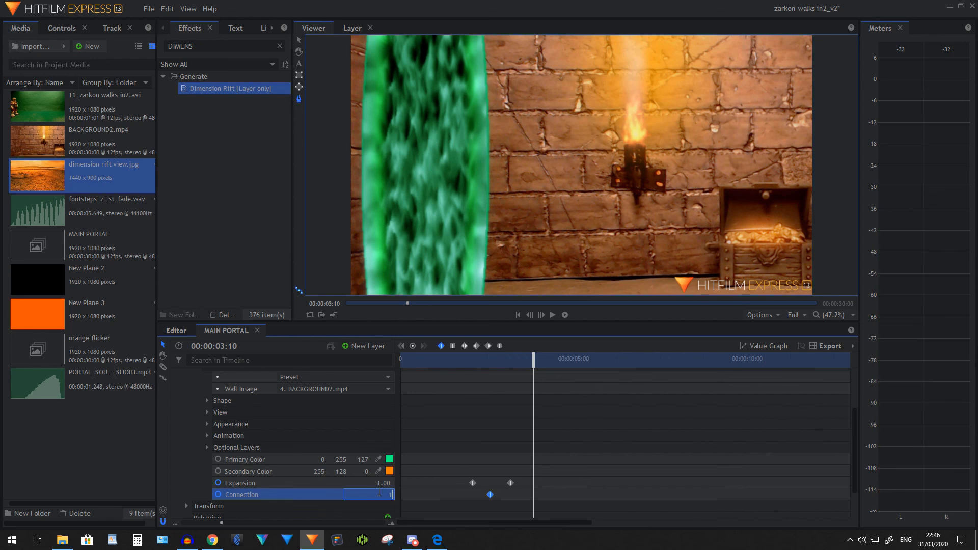
key(Return)
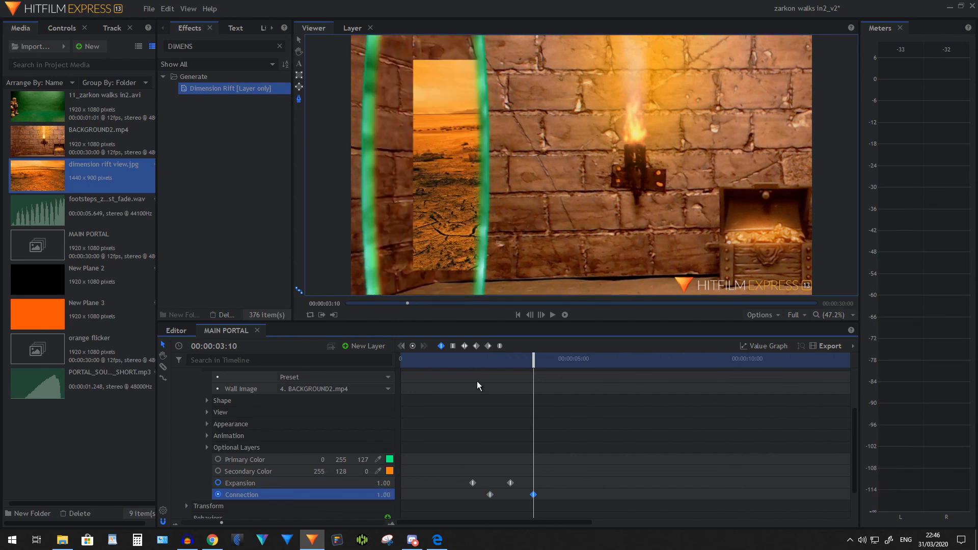
click(467, 364)
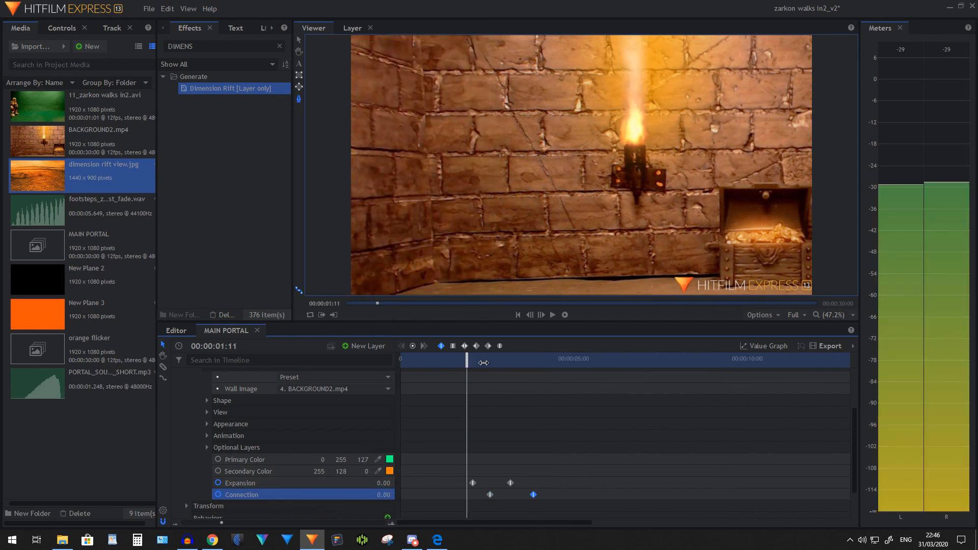
drag(468, 364, 530, 355)
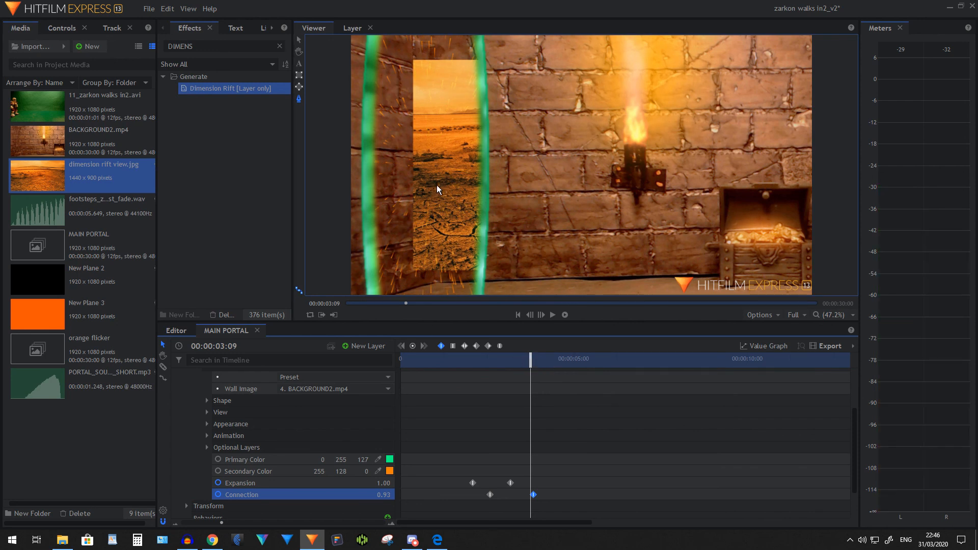
Set the scale of the Dimension Rift's View image to 2 and collapse the New Plane 2 layer
click(208, 413)
click(385, 459)
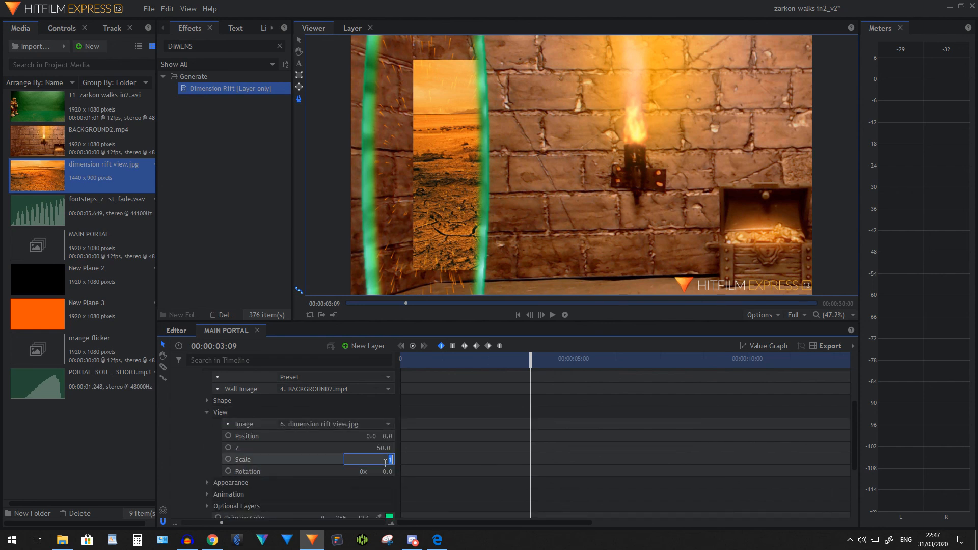
text(2)
key(Return)
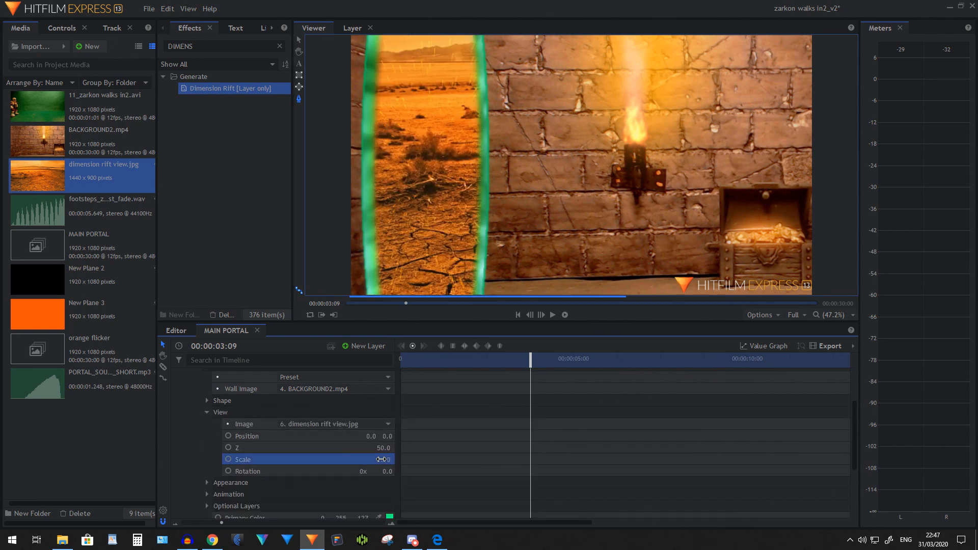
scroll(193, 417, up, 3)
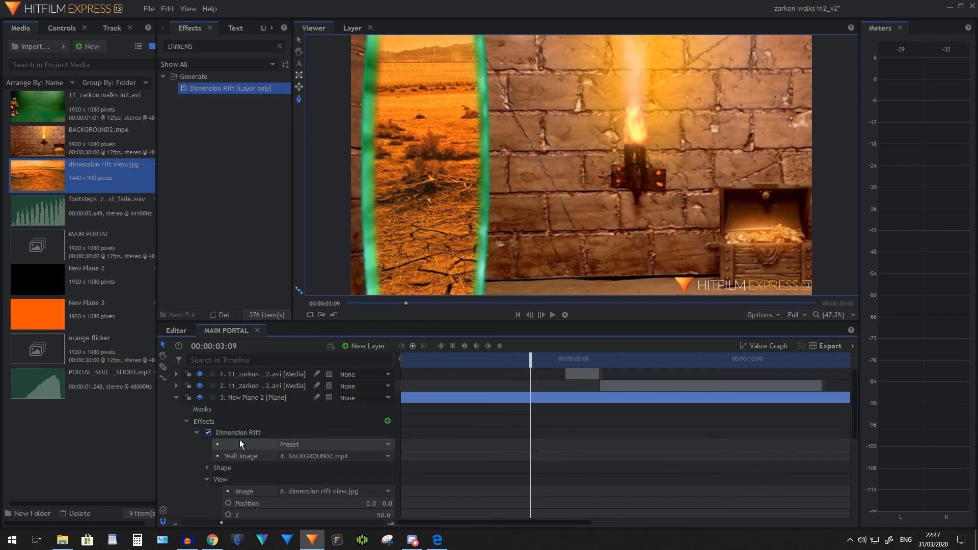
click(176, 398)
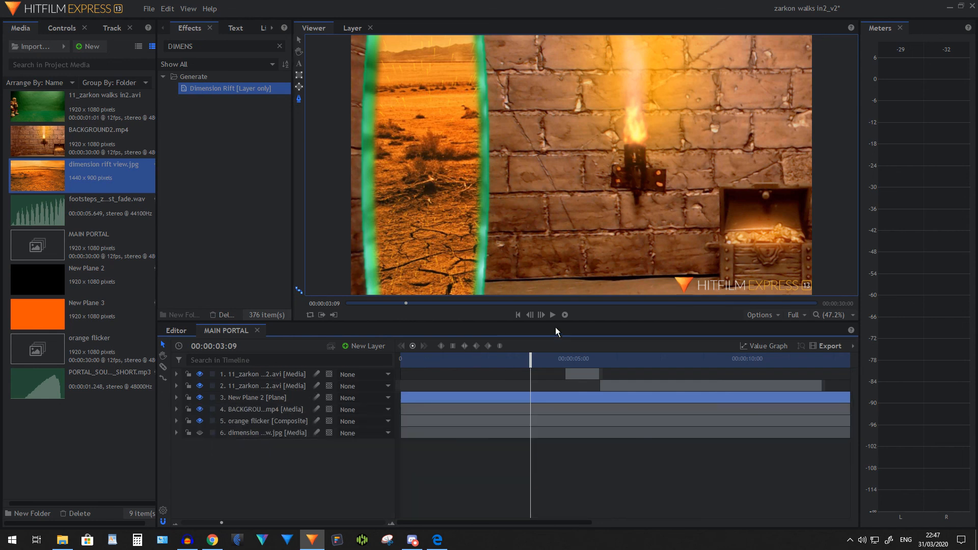
Play back the portal opening and the skeleton walking out of it, starting before the rift appears
click(467, 360)
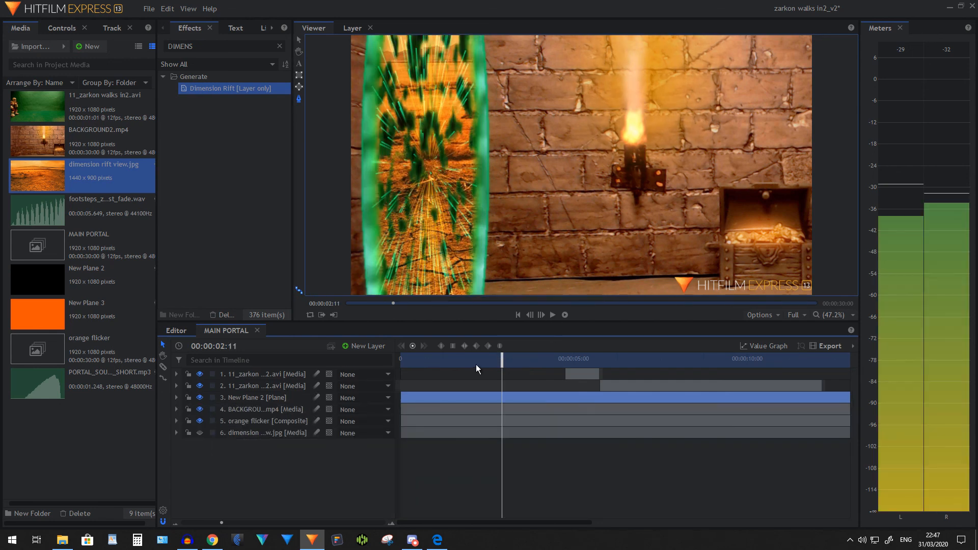
click(553, 316)
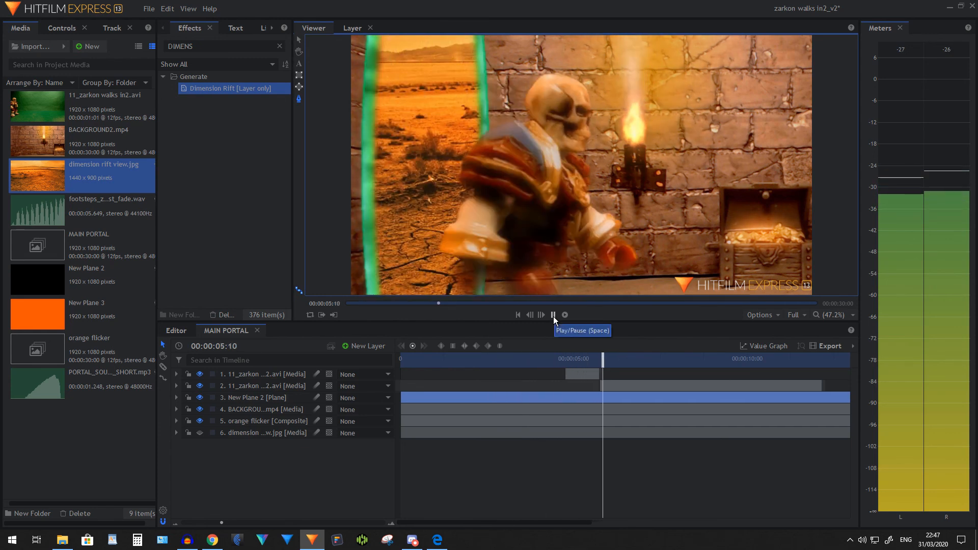
click(553, 316)
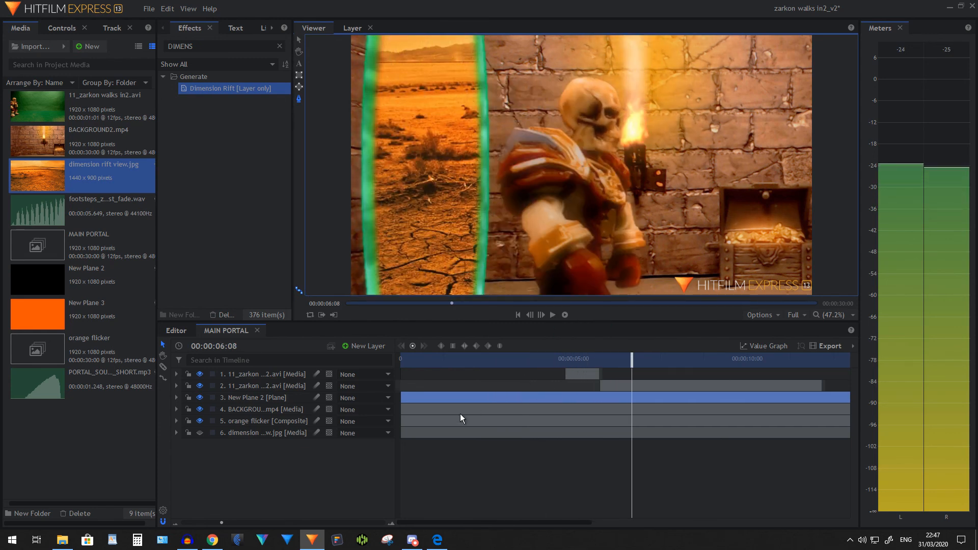
Keyframe the Dimension Rift's Connection on New Plane 2, holding 1 at 00:00:05:05 and dropping to 0 at 00:00:06:07
click(175, 400)
scroll(309, 453, down, 3)
click(305, 455)
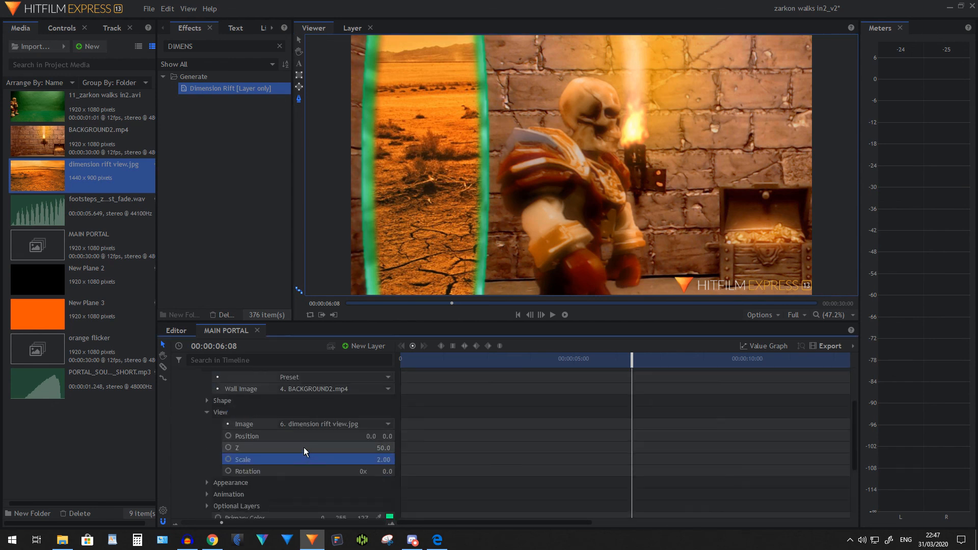
scroll(303, 446, down, 3)
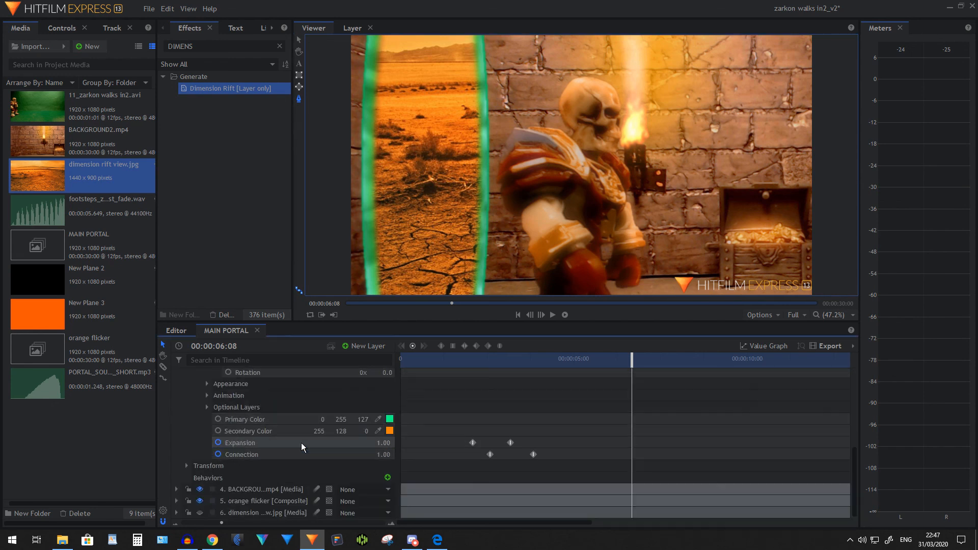
click(609, 357)
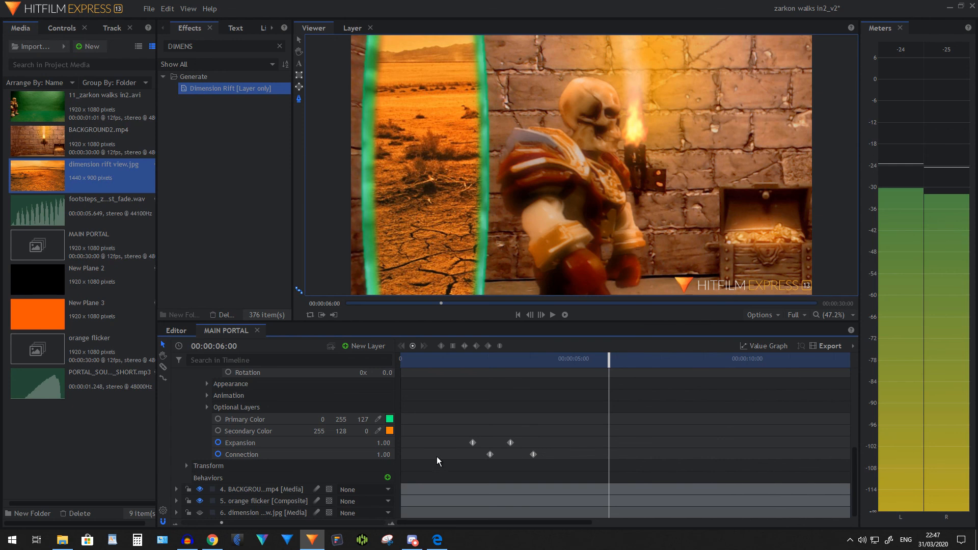
drag(609, 360, 589, 360)
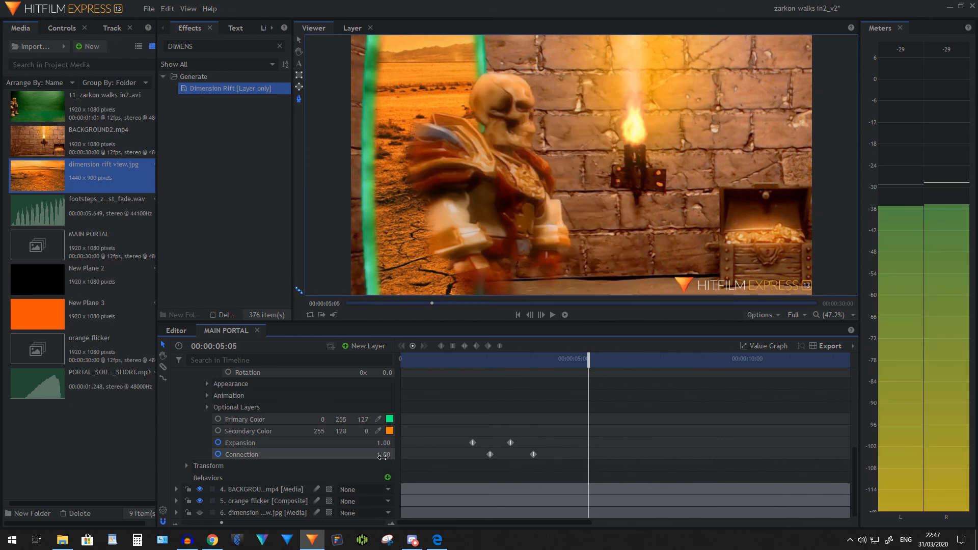
click(412, 346)
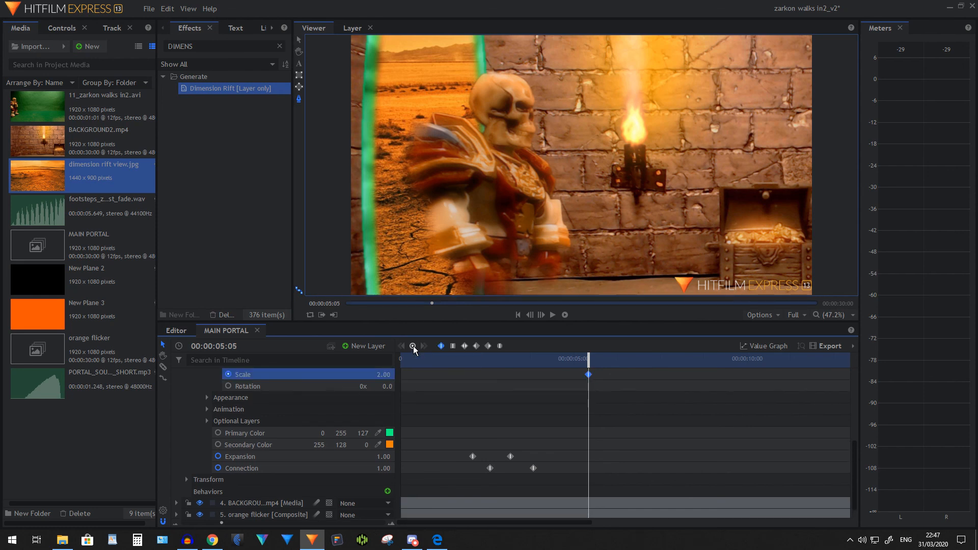
key(ctrl+z)
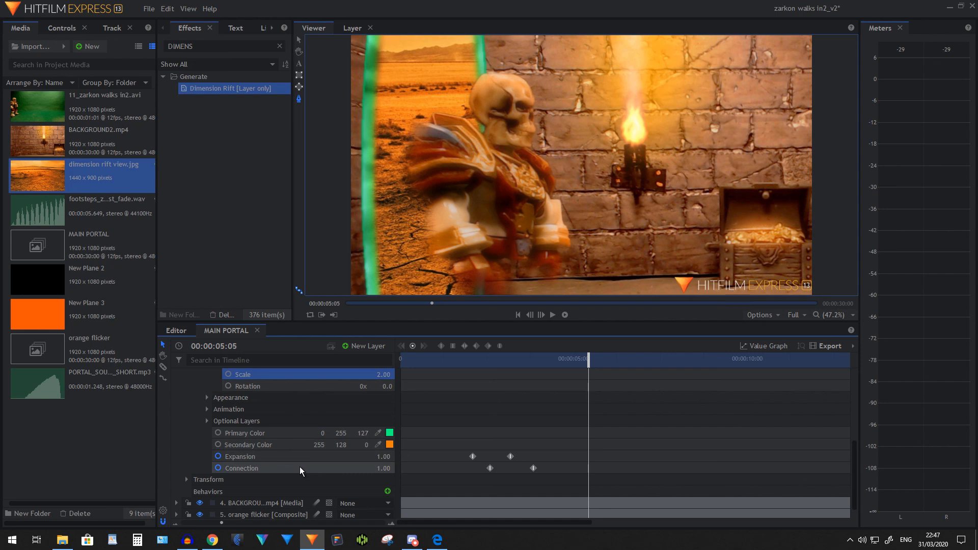
click(299, 467)
click(413, 347)
drag(588, 358, 627, 356)
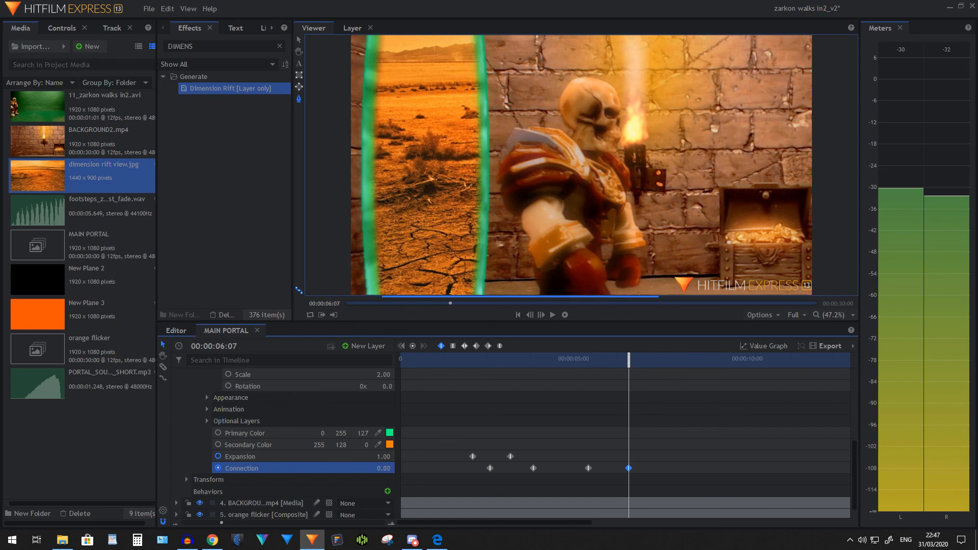
Keyframe the Dimension Rift's Expansion at 1 on 00:00:06:00 and 0 on 00:00:07:04, and collapse the New Plane 2 layer
click(609, 361)
click(328, 460)
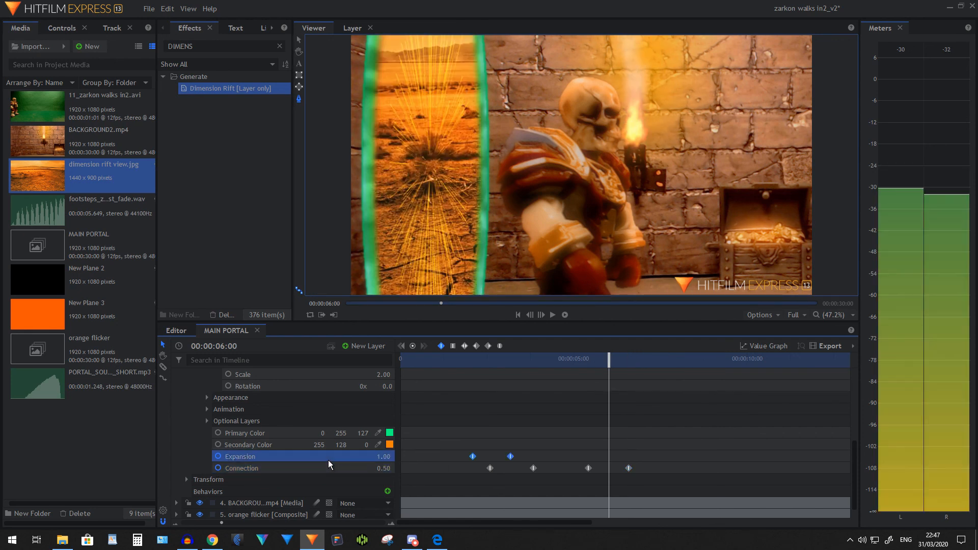
click(413, 347)
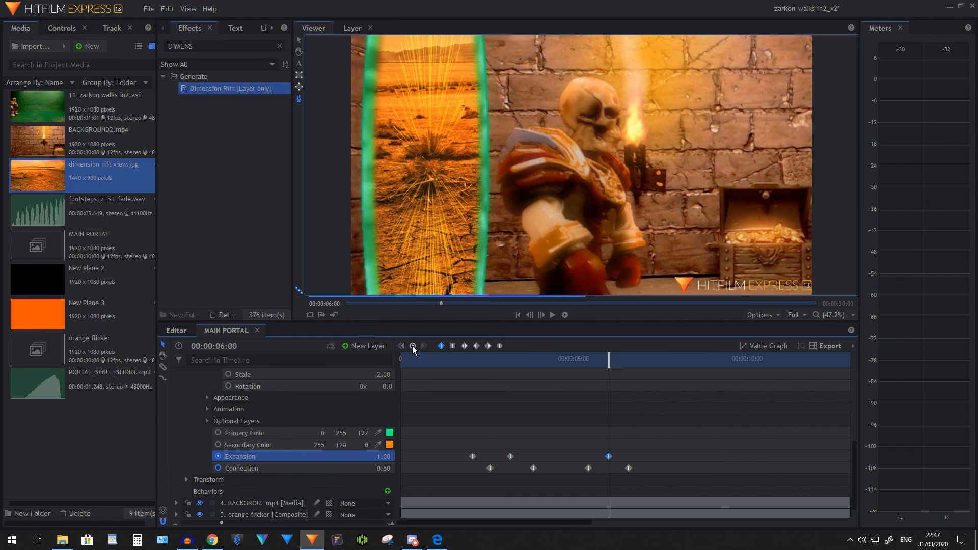
drag(609, 360, 654, 360)
drag(383, 457, 357, 457)
scroll(185, 416, up, 5)
click(176, 398)
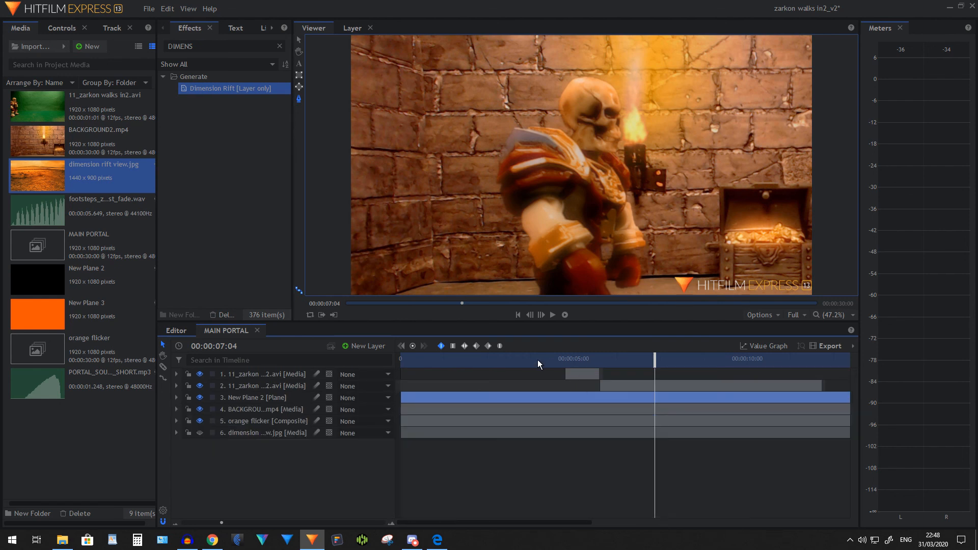
Play back the whole portal animation, from just before the rift opens until it has closed behind the skeleton
click(477, 359)
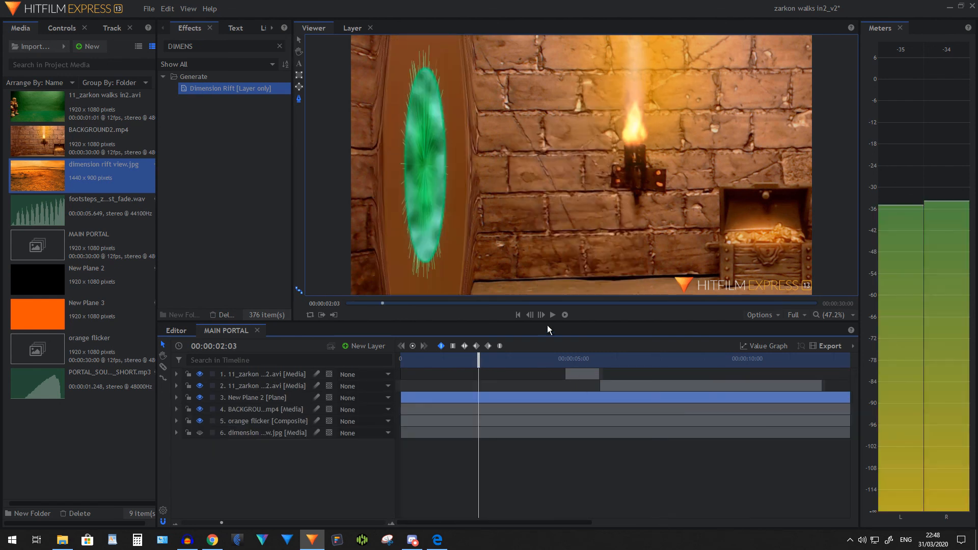
click(466, 359)
click(553, 315)
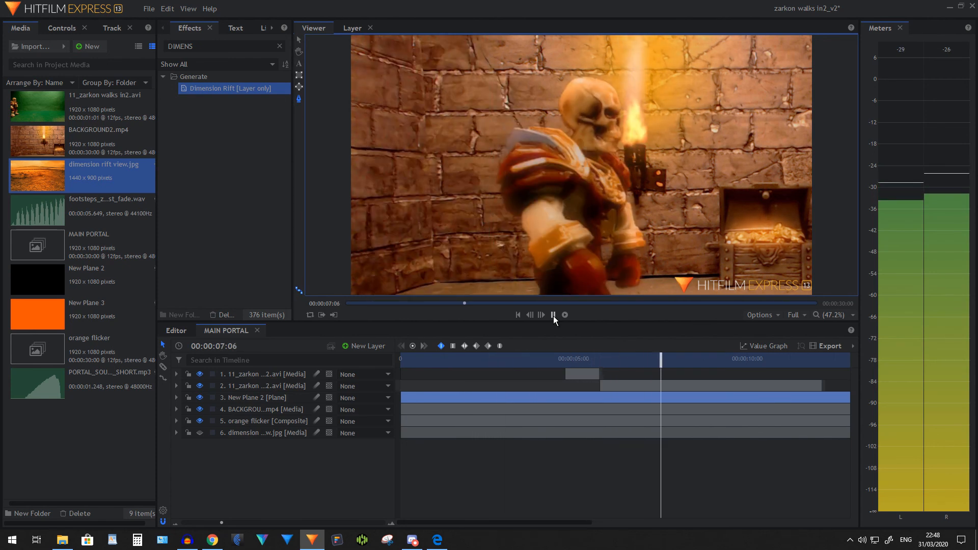
click(553, 316)
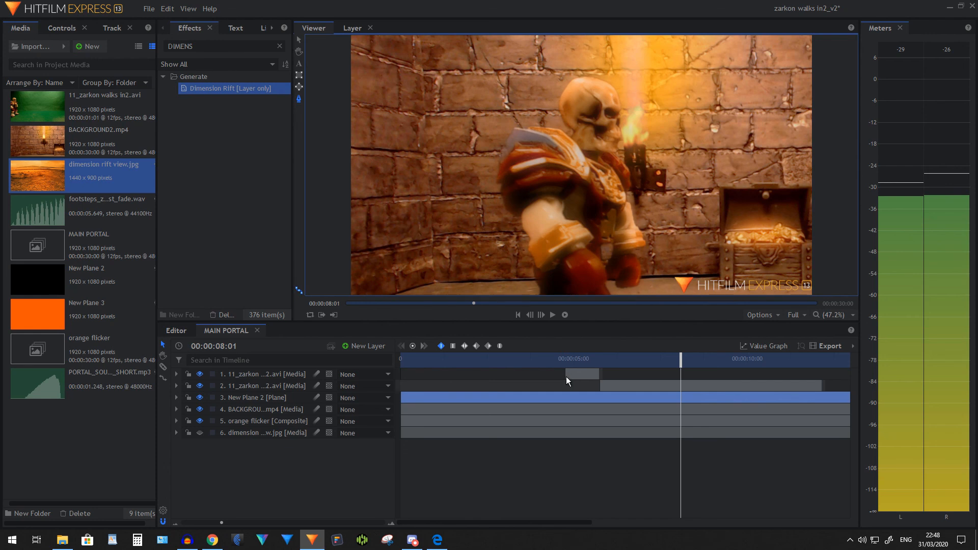
Place the PORTAL_SOU..._SHORT.mp3 sound at the Dimension Rift's first Expansion keyframe and set its audio level to -12 dB
click(176, 398)
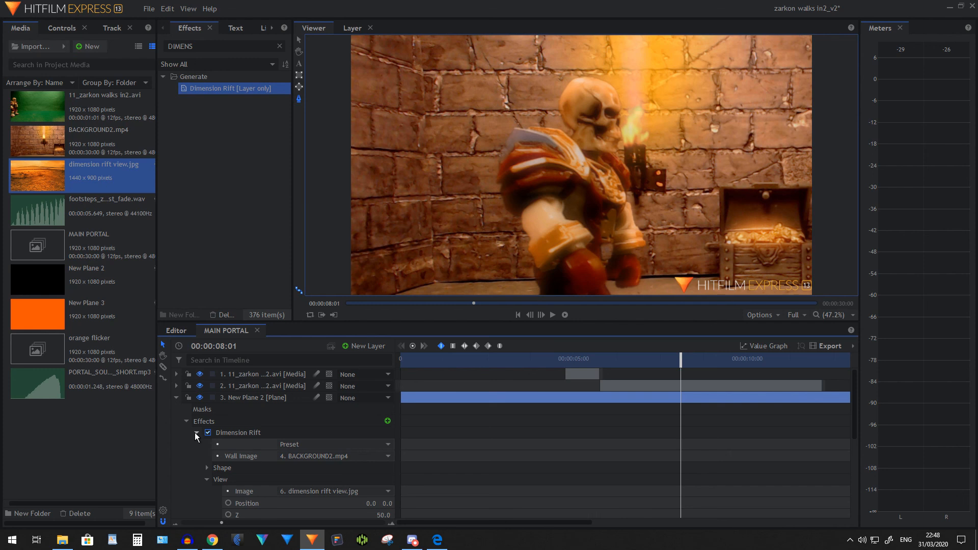
scroll(286, 449, down, 3)
scroll(285, 449, down, 2)
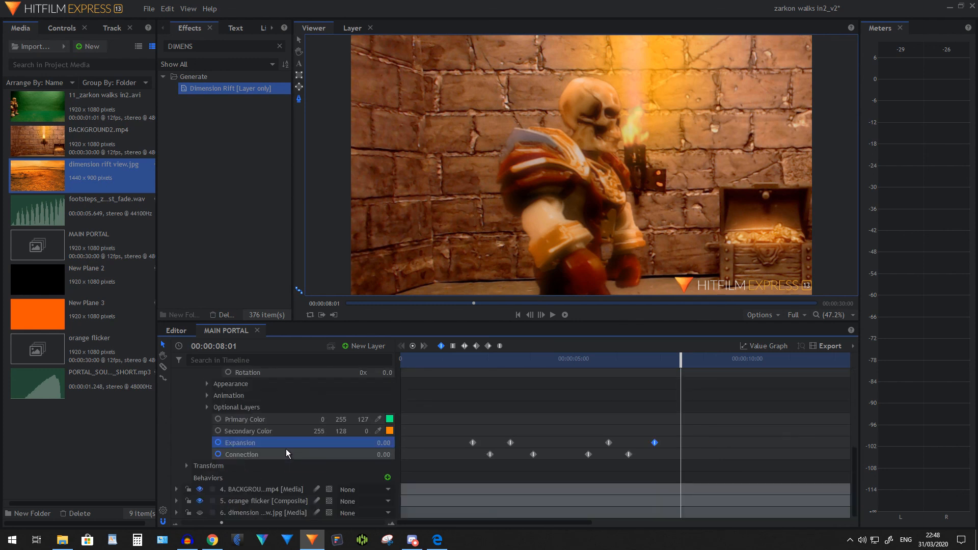
drag(38, 398, 473, 478)
click(176, 489)
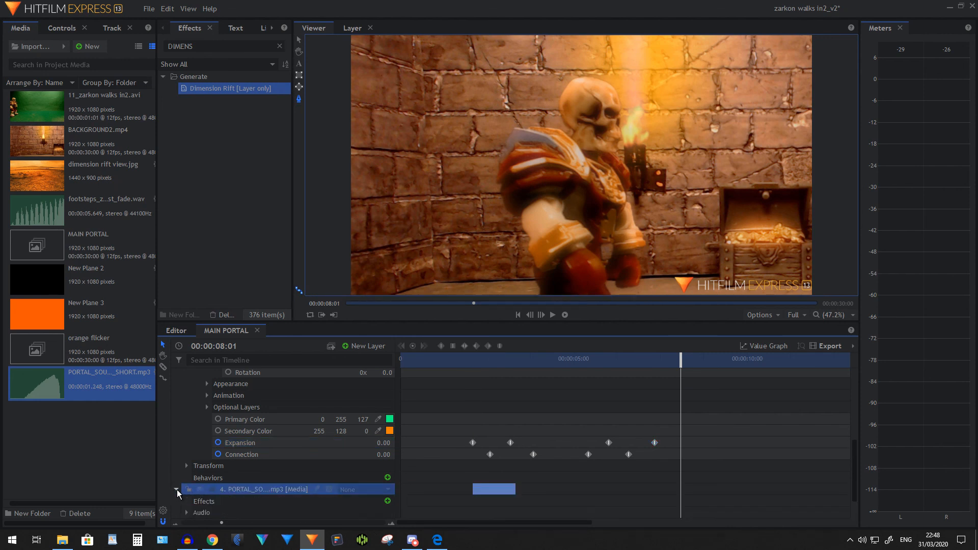
click(186, 512)
scroll(318, 490, down, 2)
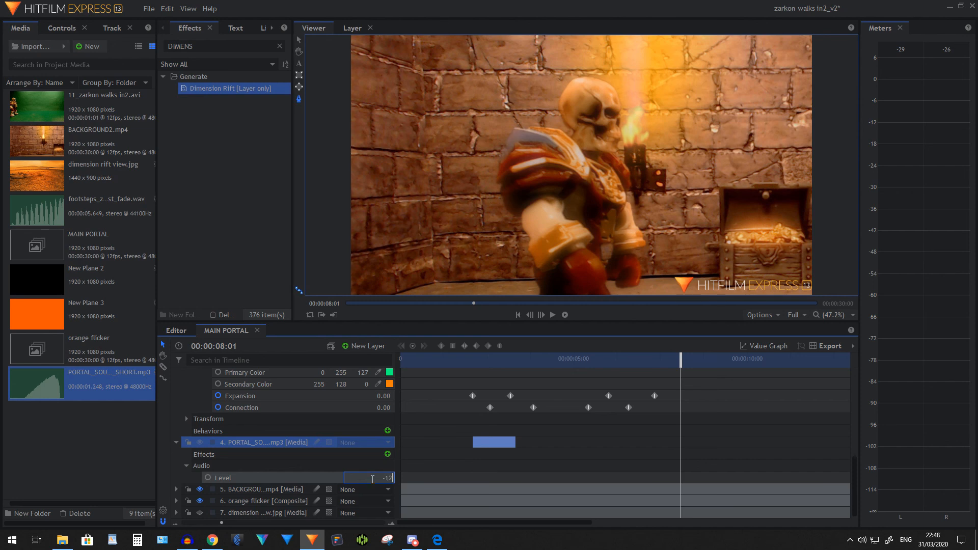
key(Return)
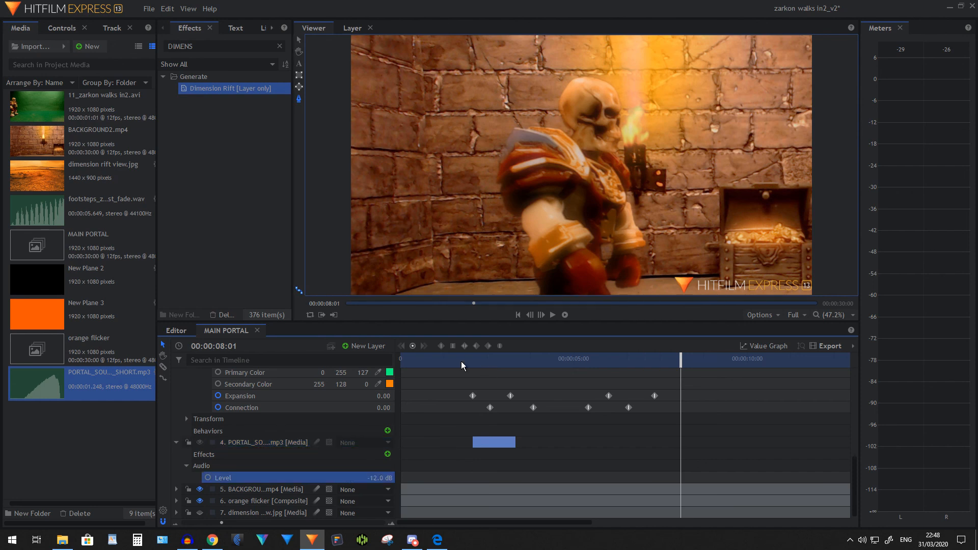
Play back the portal opening from just before the rift appears to check the new sound
click(461, 362)
click(553, 314)
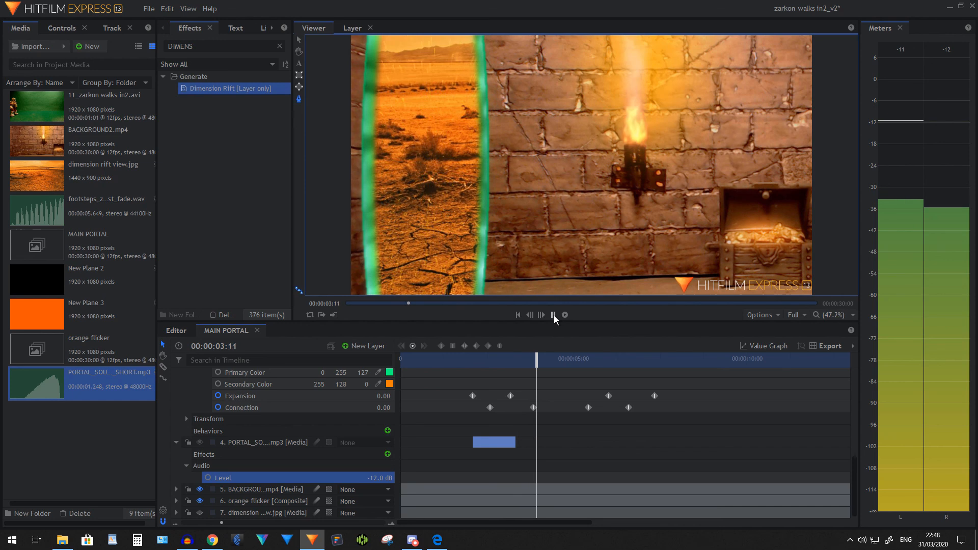
click(553, 314)
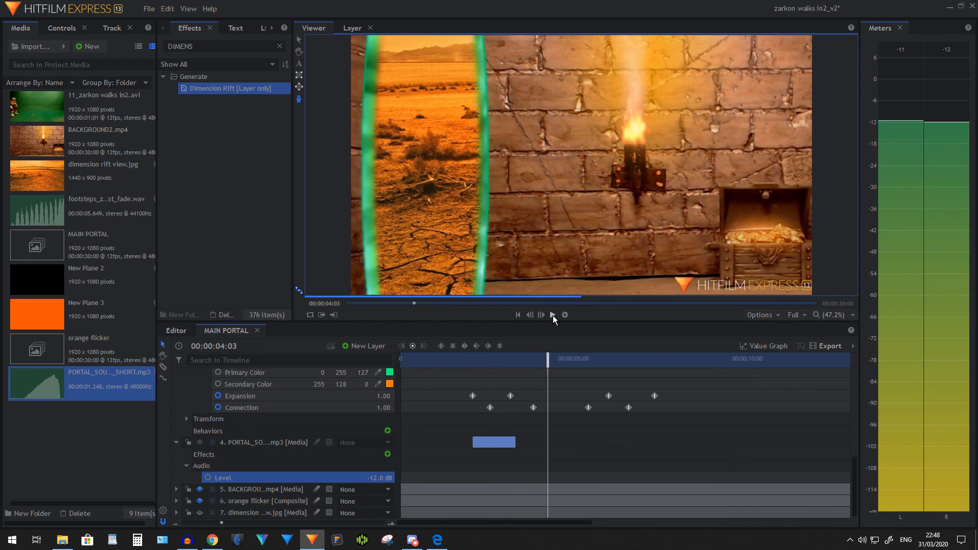
Duplicate the portal sound layer and move one copy to start at about 00:00:05:09, just before the rift shrinks
click(273, 444)
right_click(274, 444)
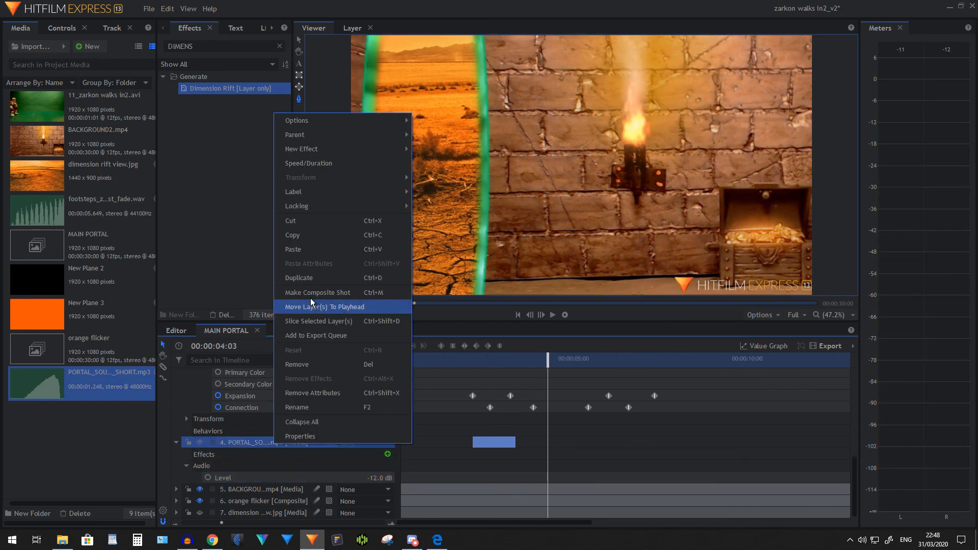
click(310, 278)
click(488, 455)
drag(488, 454, 618, 446)
Play the composite from 00:00:01:09 to check the opening and closing portal sounds
click(461, 359)
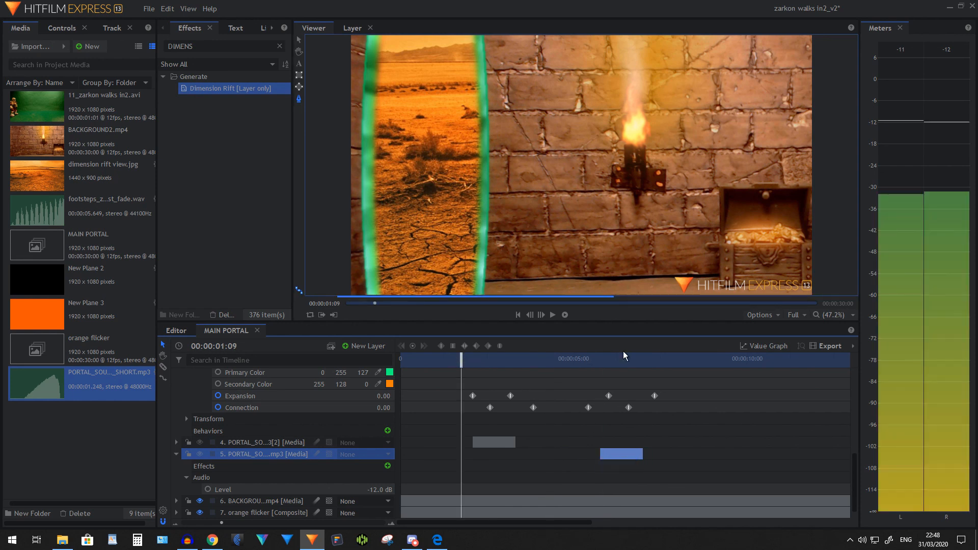
click(553, 315)
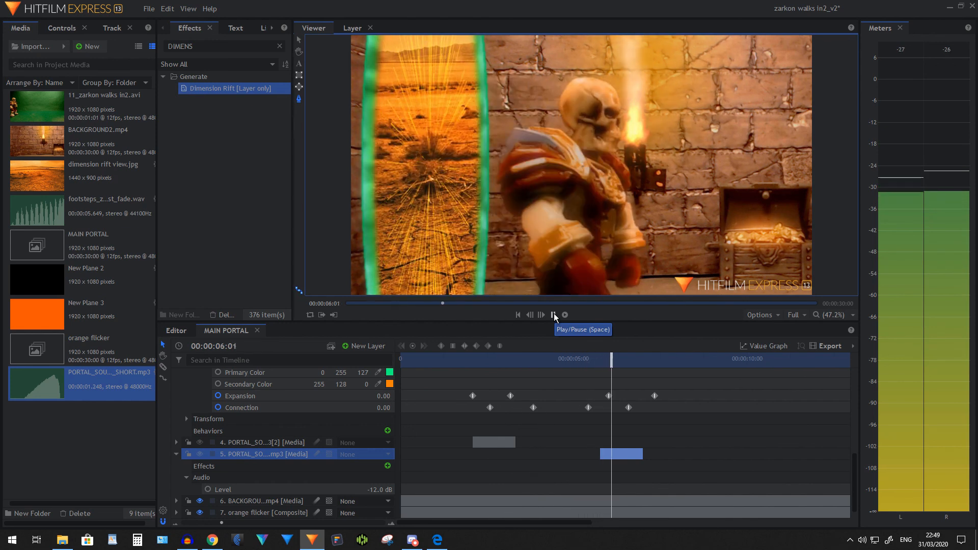
click(554, 314)
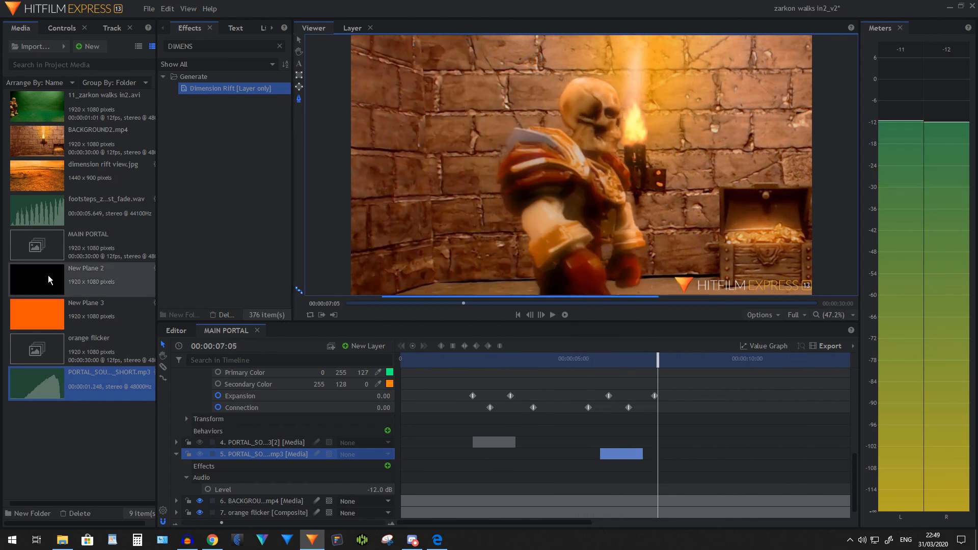
Collapse the second portal sound layer and add the footsteps .wav below it, starting just before the second Connection keyframe
click(176, 458)
drag(46, 214, 530, 480)
scroll(549, 466, up, 8)
scroll(538, 463, down, 4)
scroll(526, 455, down, 2)
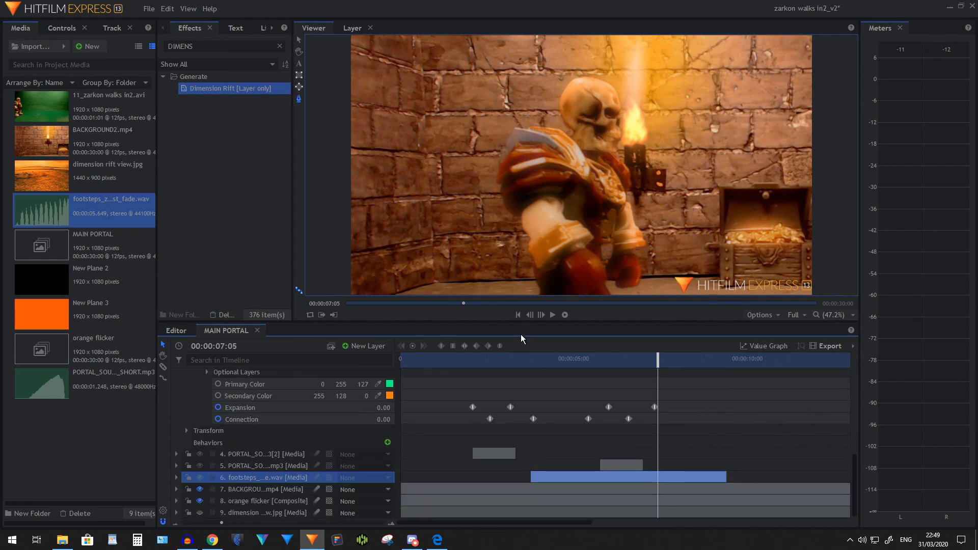
Play back the sequence from before the portal opens to check the footsteps against the skeleton's walk
click(458, 364)
click(554, 314)
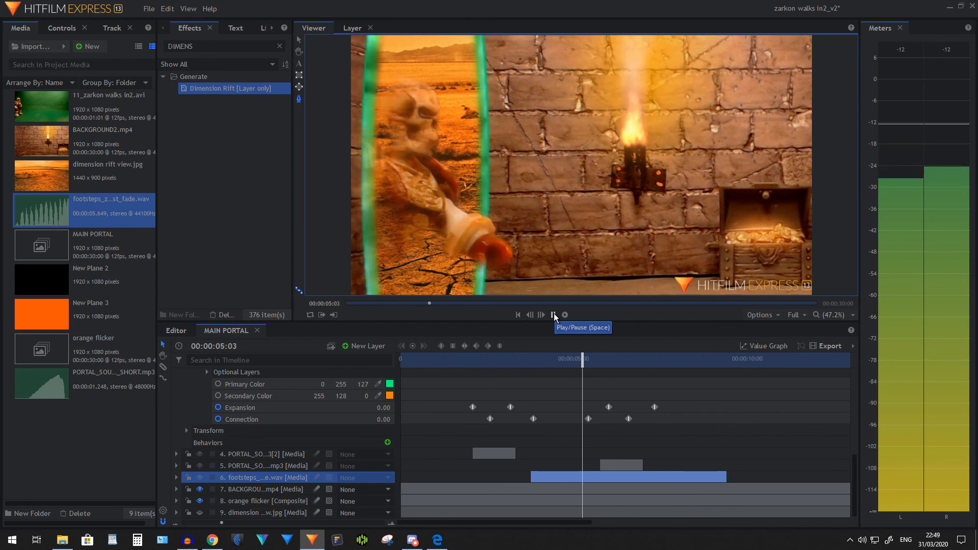
click(554, 314)
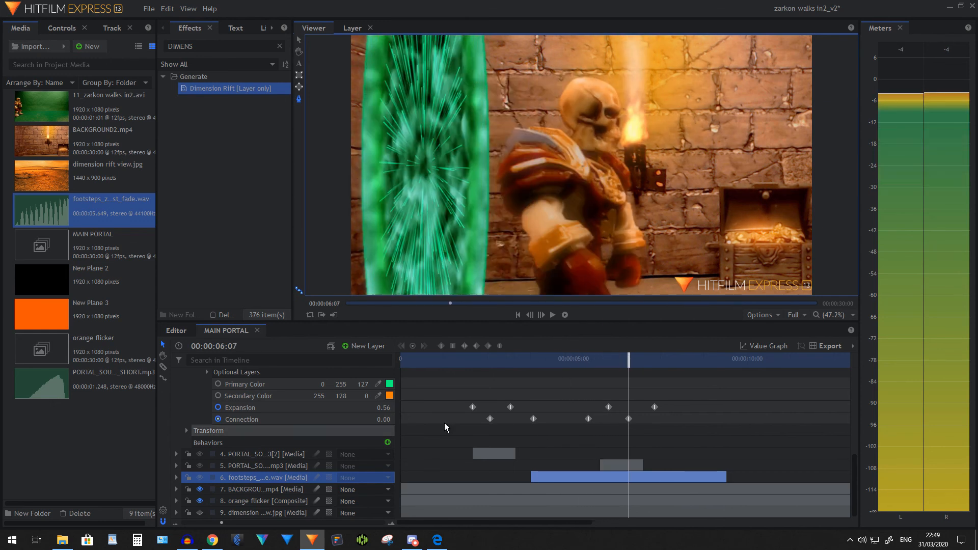
Set the audio level of the footsteps layer to -12 dB
drag(613, 363, 600, 361)
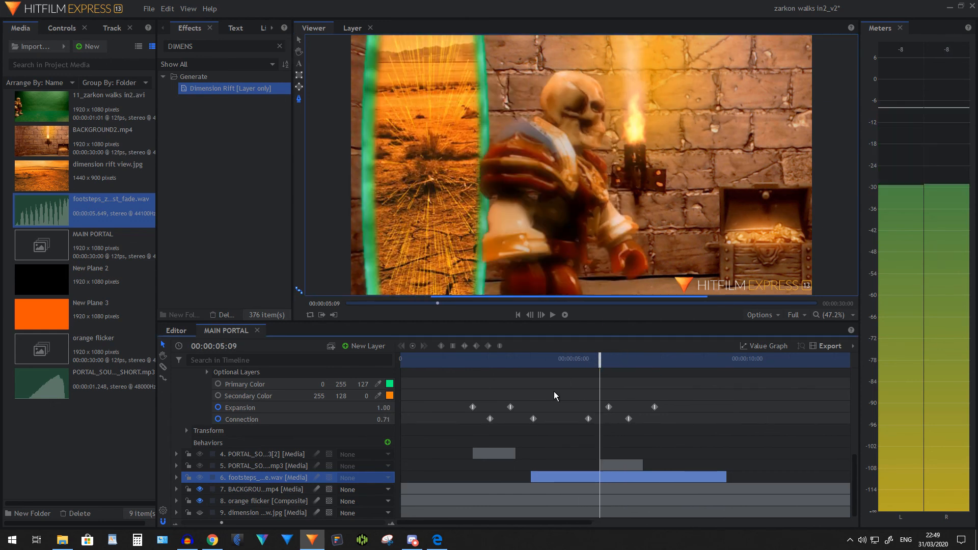
click(176, 478)
scroll(243, 490, down, 1)
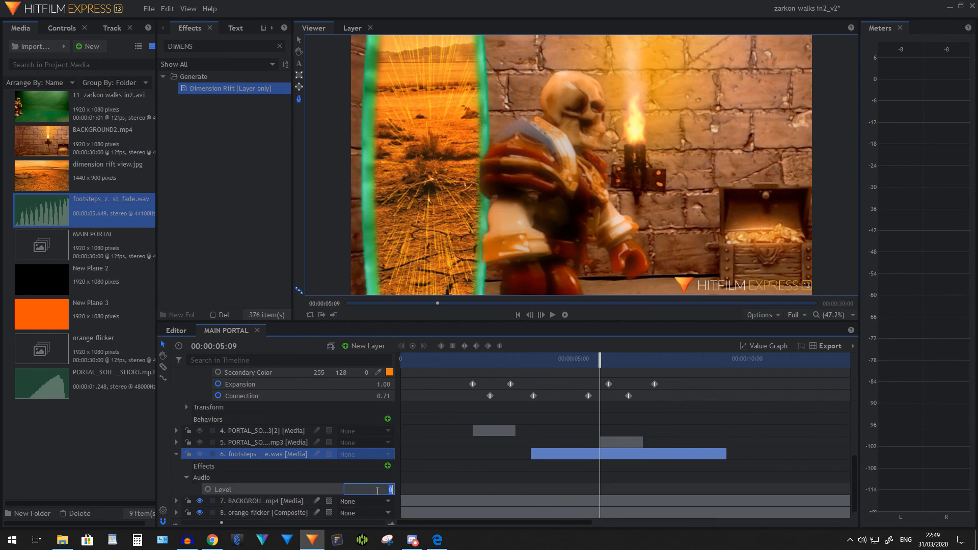
key(Return)
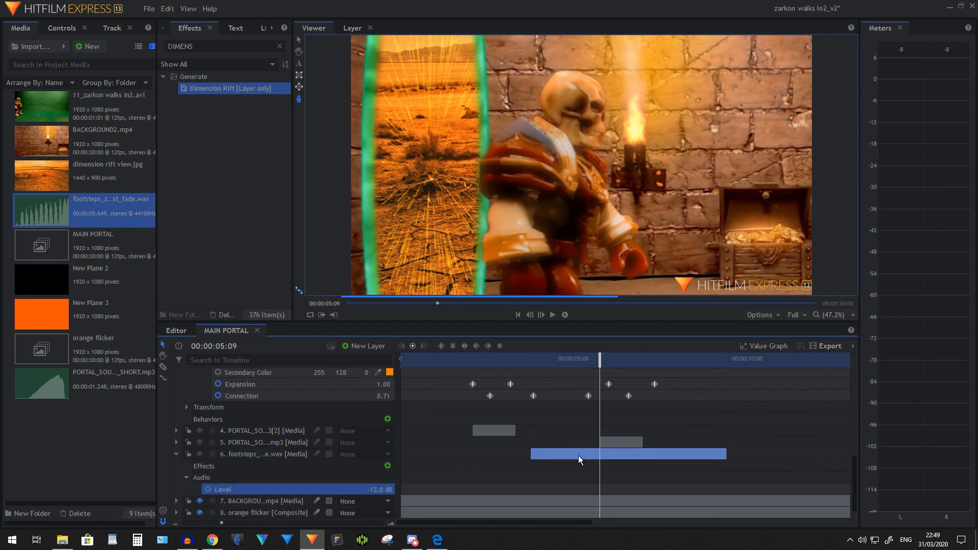
Slice the footsteps audio at 00:00:05:10, where the skeleton stops walking, and remove the remaining part
drag(600, 358, 603, 358)
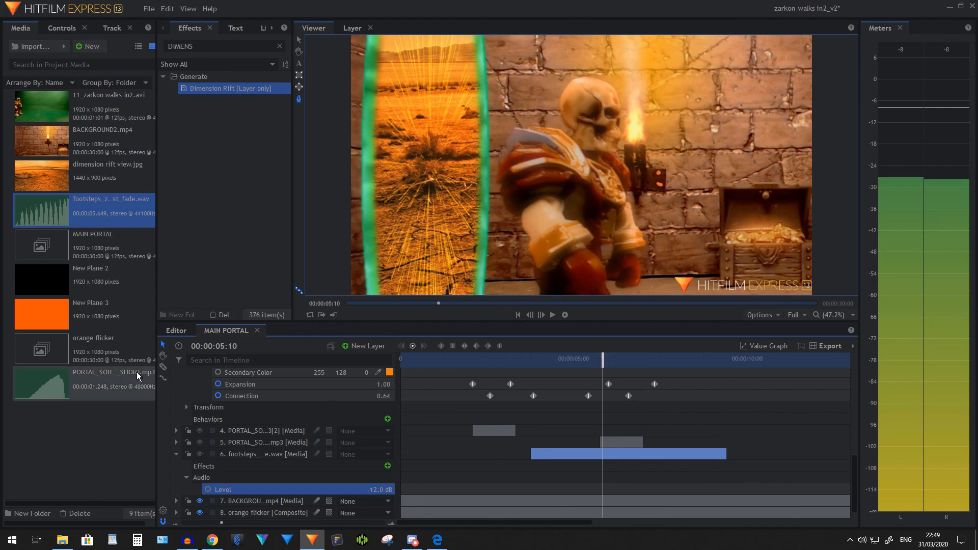
click(606, 454)
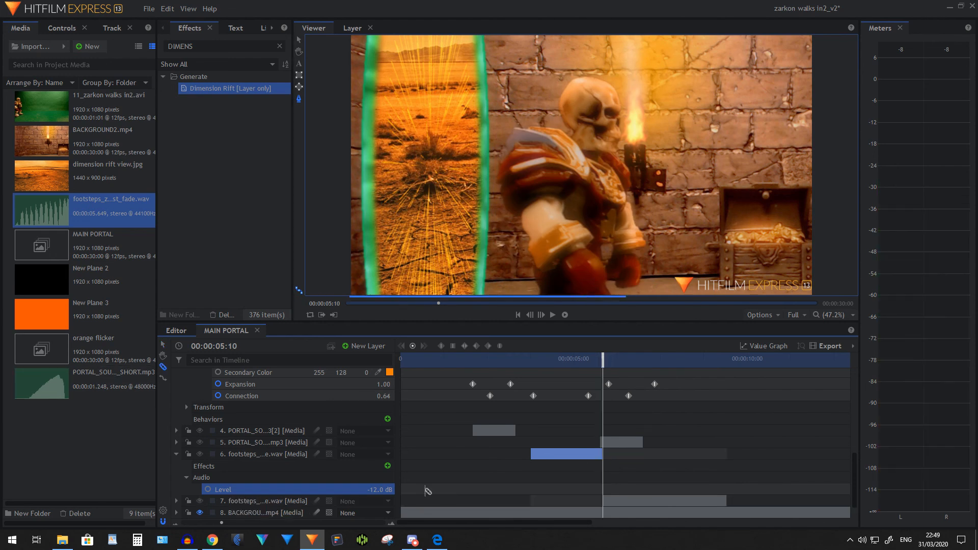
click(301, 504)
right_click(300, 504)
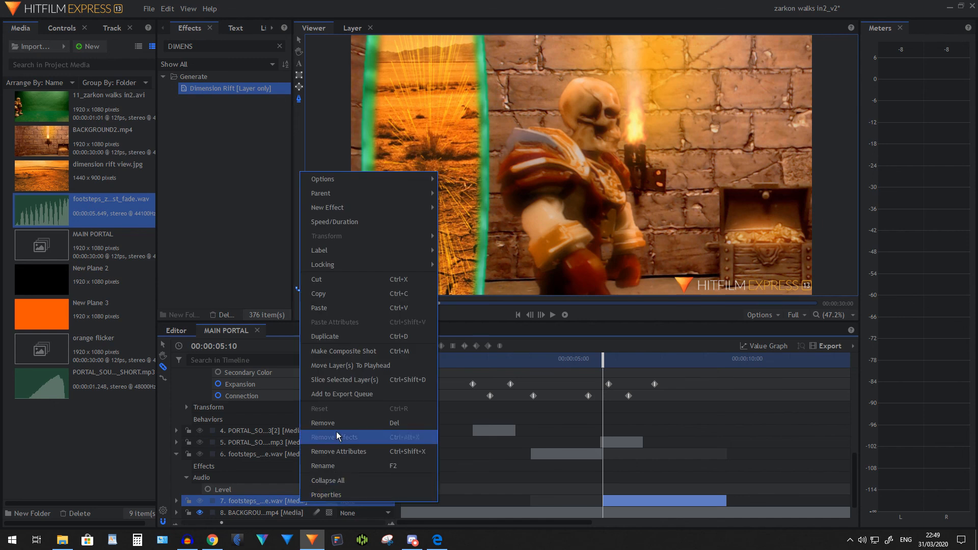
click(336, 427)
Play the sequence from 00:00:01:09 until after the portal closes to review the trimmed footsteps and portal sounds
click(461, 359)
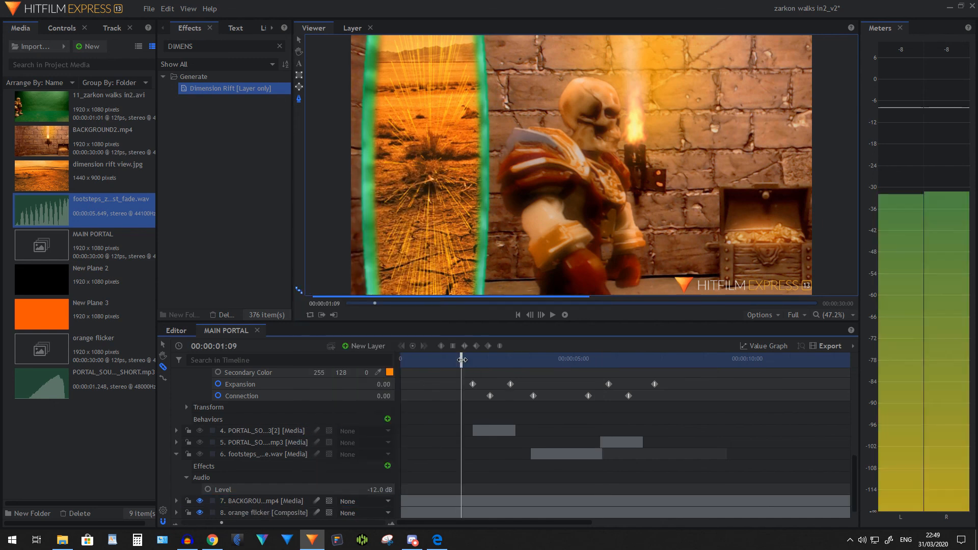
click(552, 315)
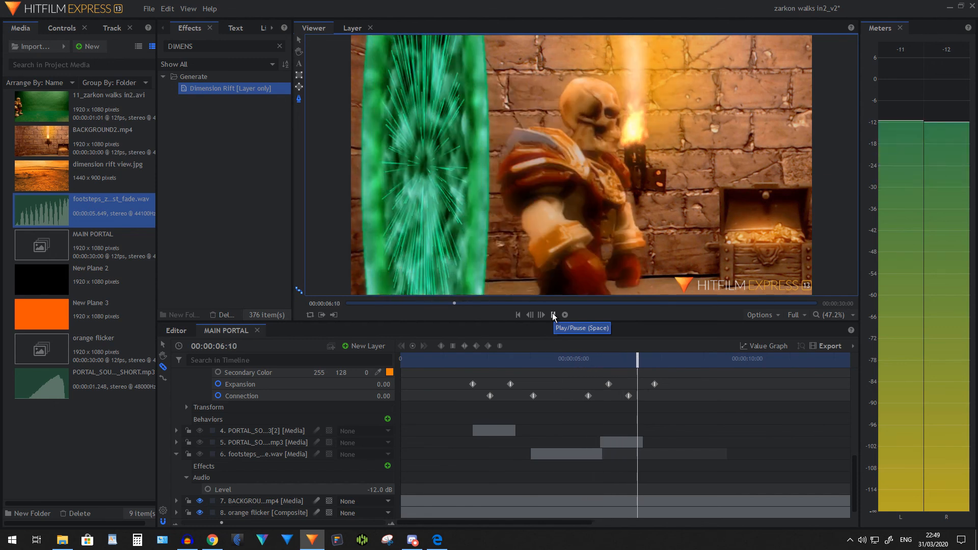
click(552, 314)
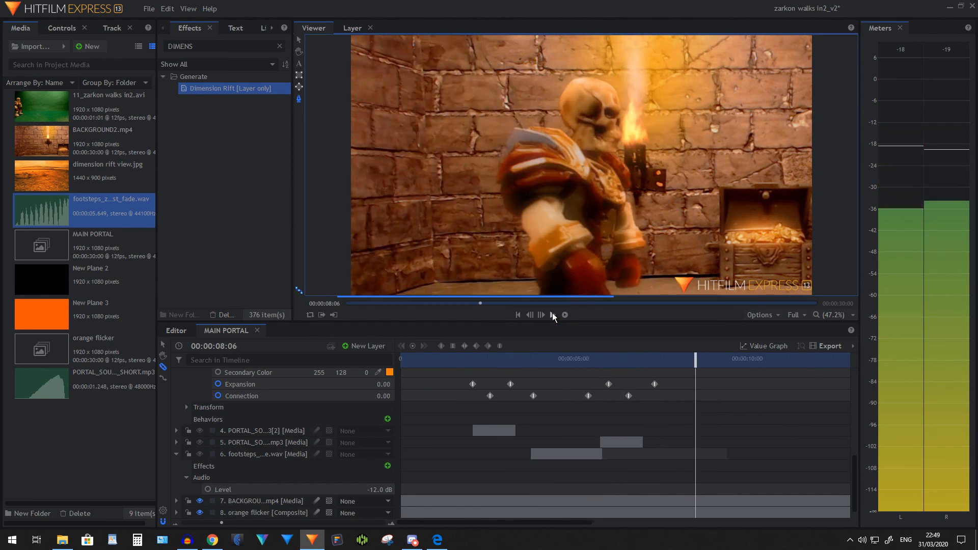